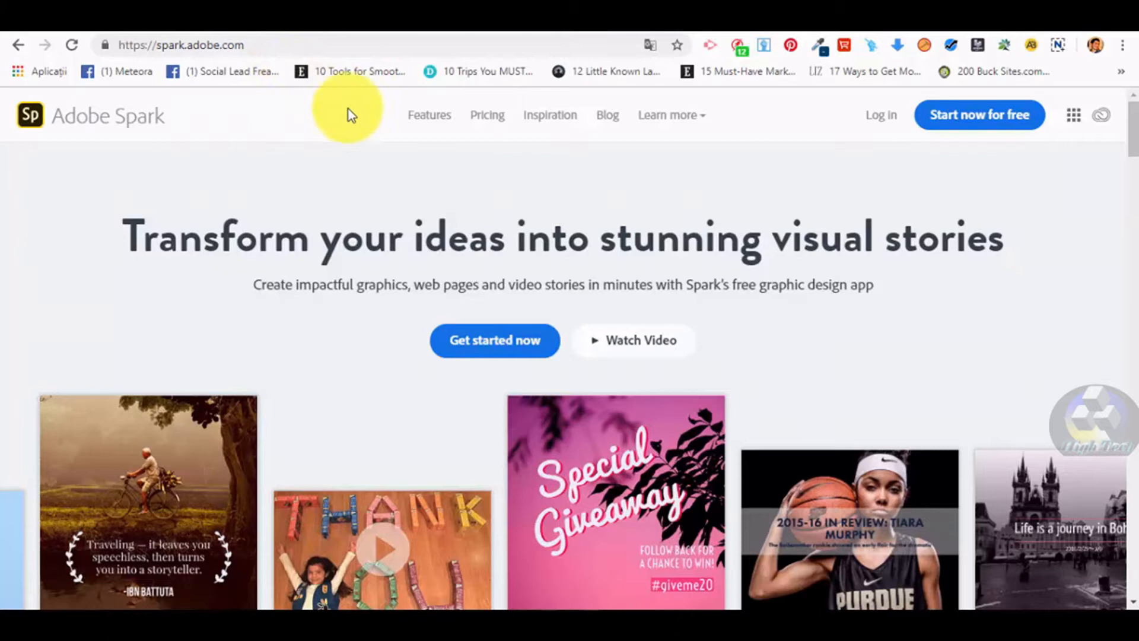
- Start using Adobe Spark for free from spark.adobe.com, continuing with a Facebook account
click(264, 48)
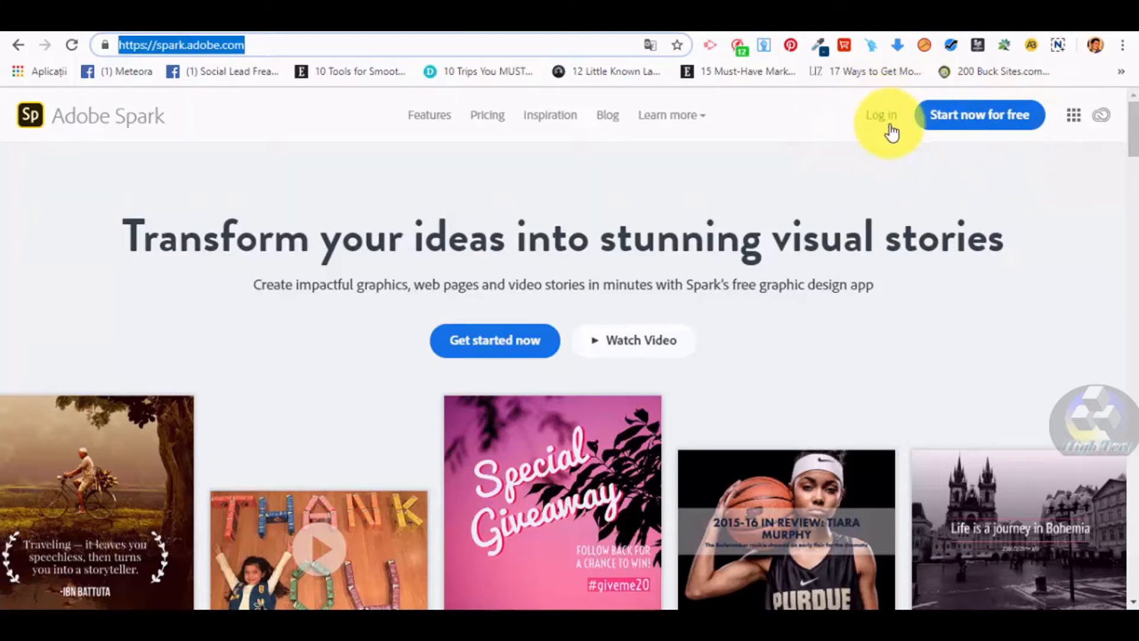
click(995, 124)
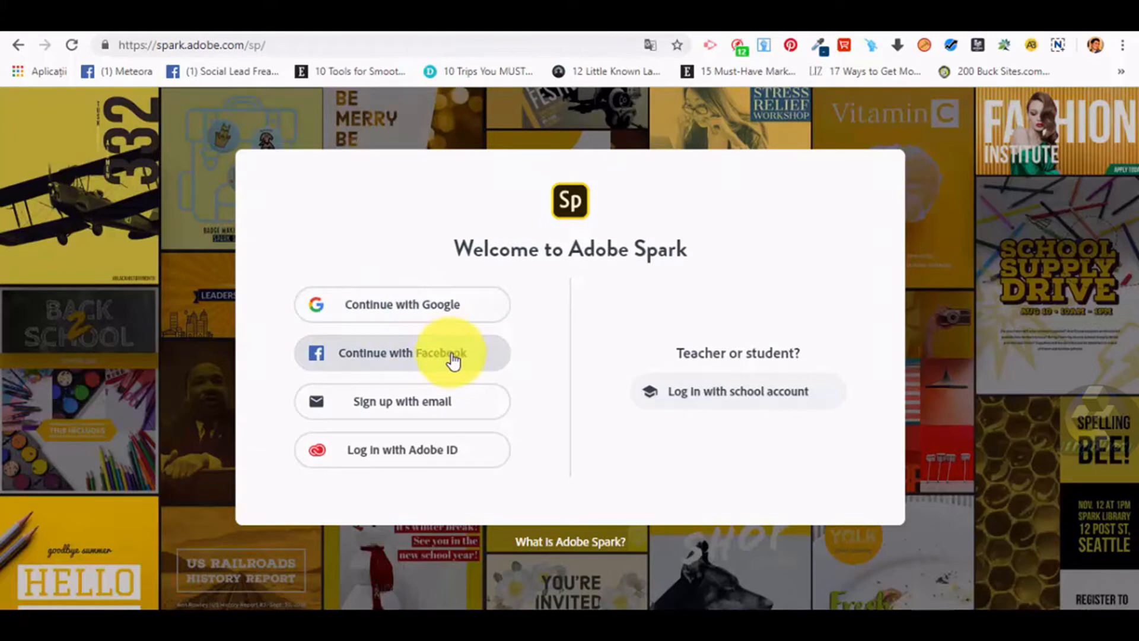
click(485, 359)
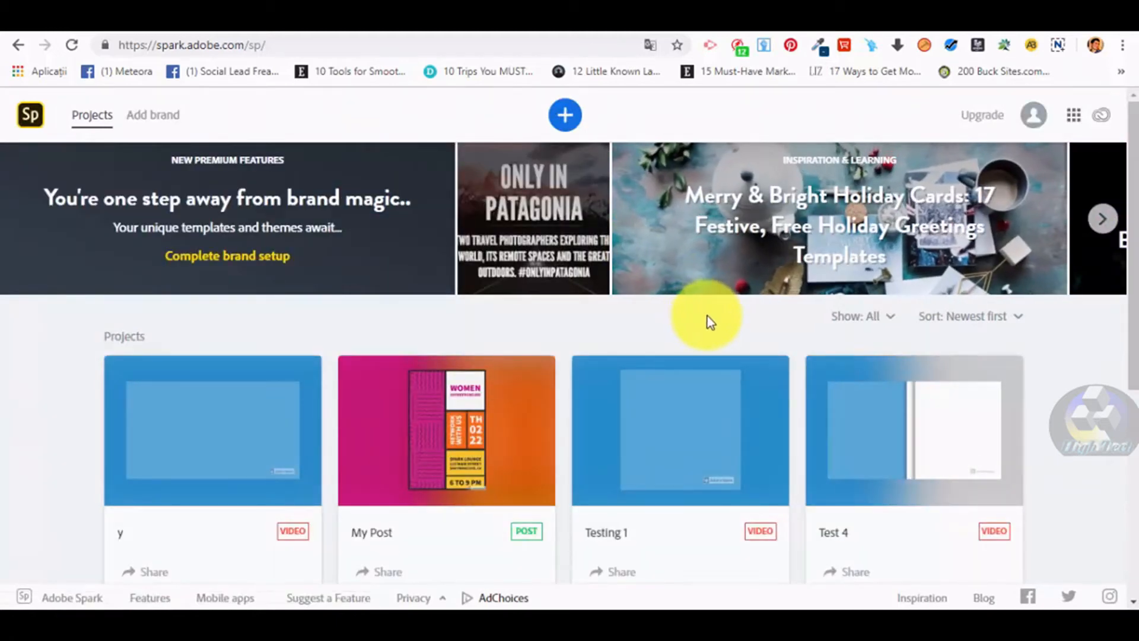
- Examine the Projects page, including the saved video and post projects and the brand setup banner
scroll(703, 320, down, 1)
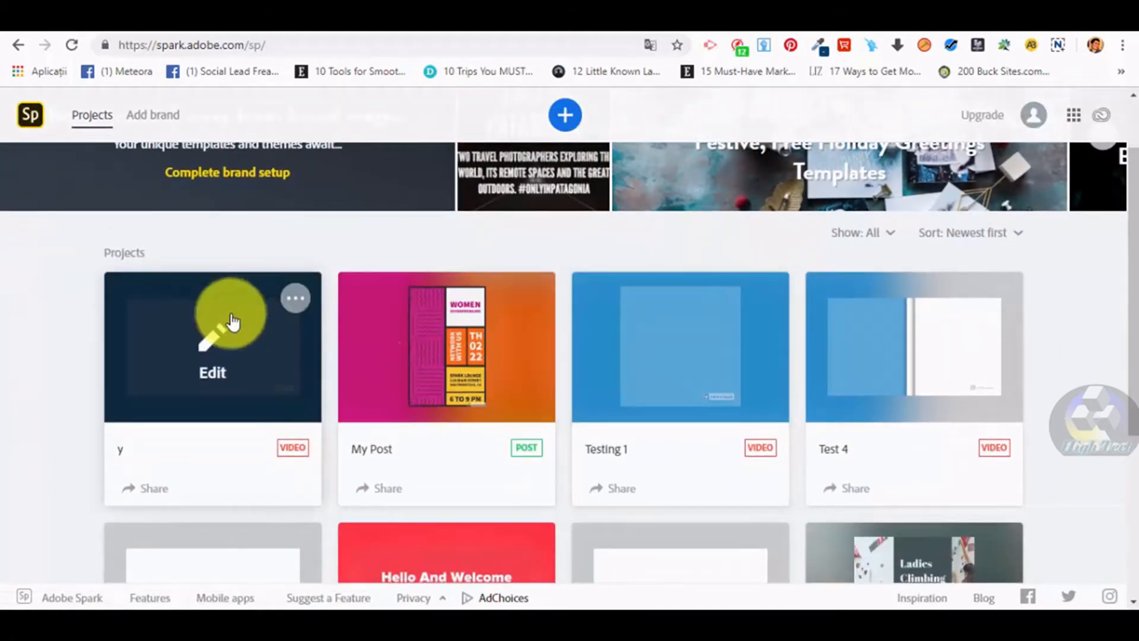
scroll(938, 376, down, 2)
scroll(617, 274, up, 3)
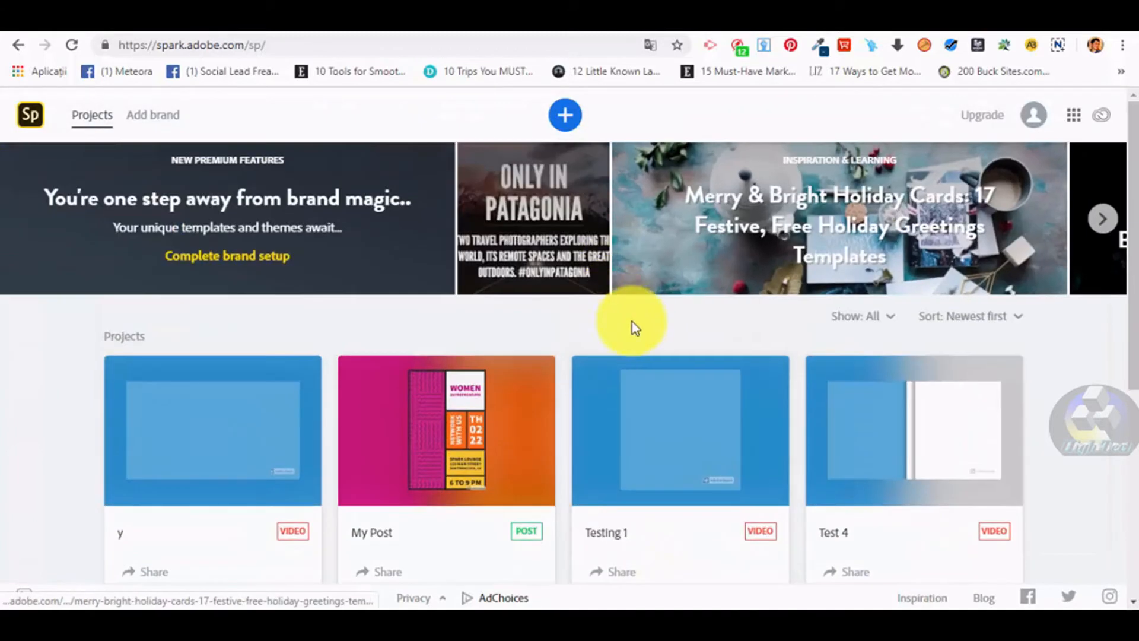
drag(102, 336, 159, 333)
click(172, 330)
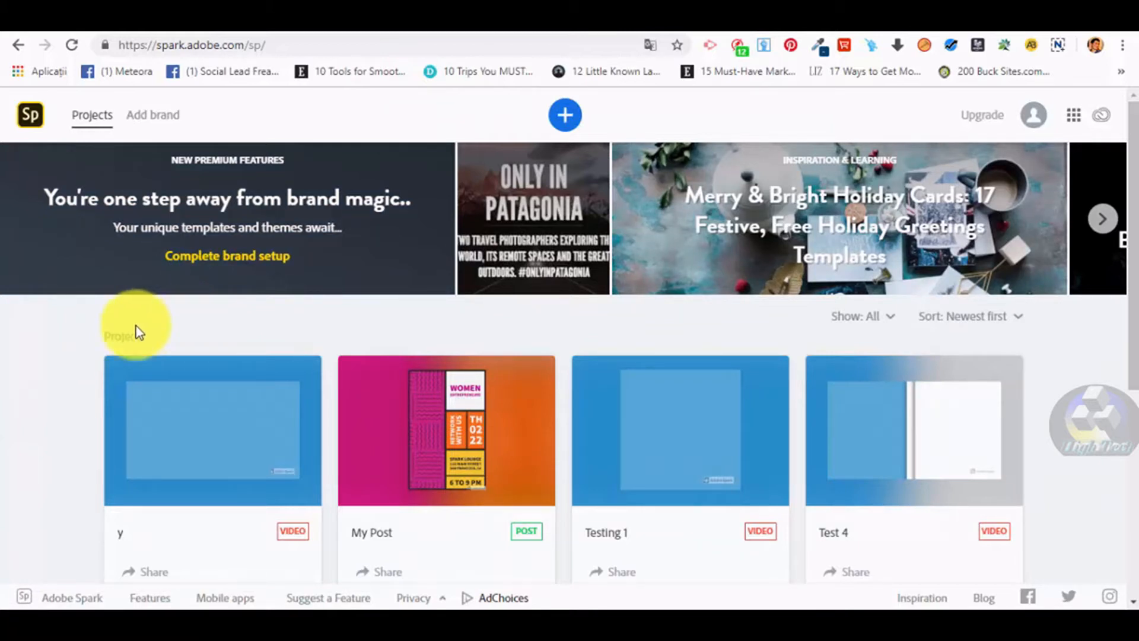
mouse_move(198, 418)
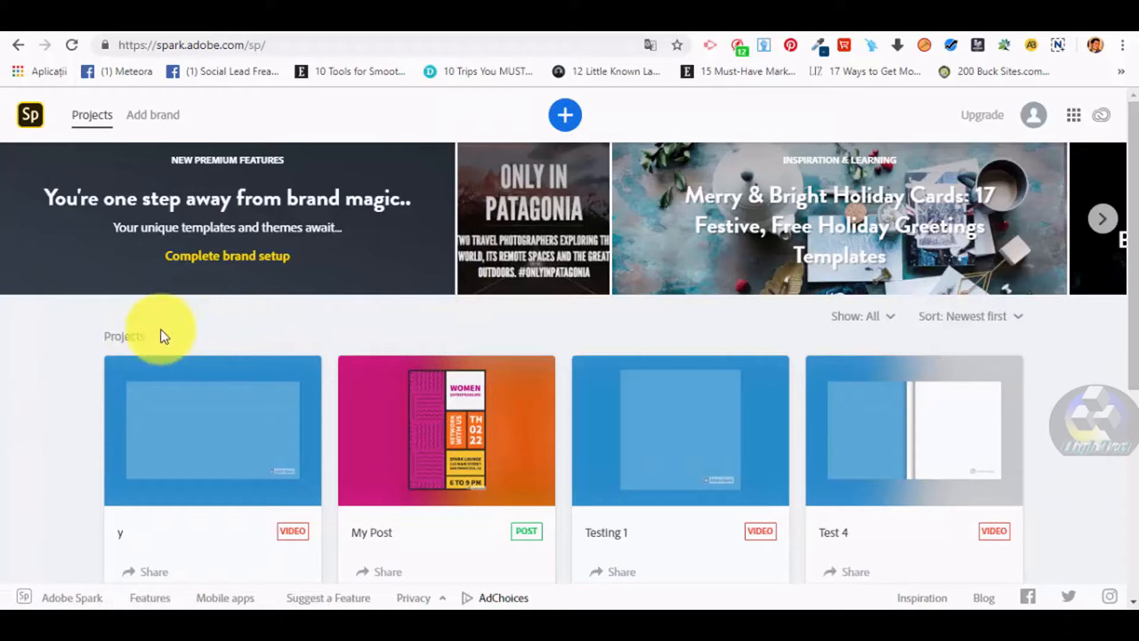
mouse_move(282, 386)
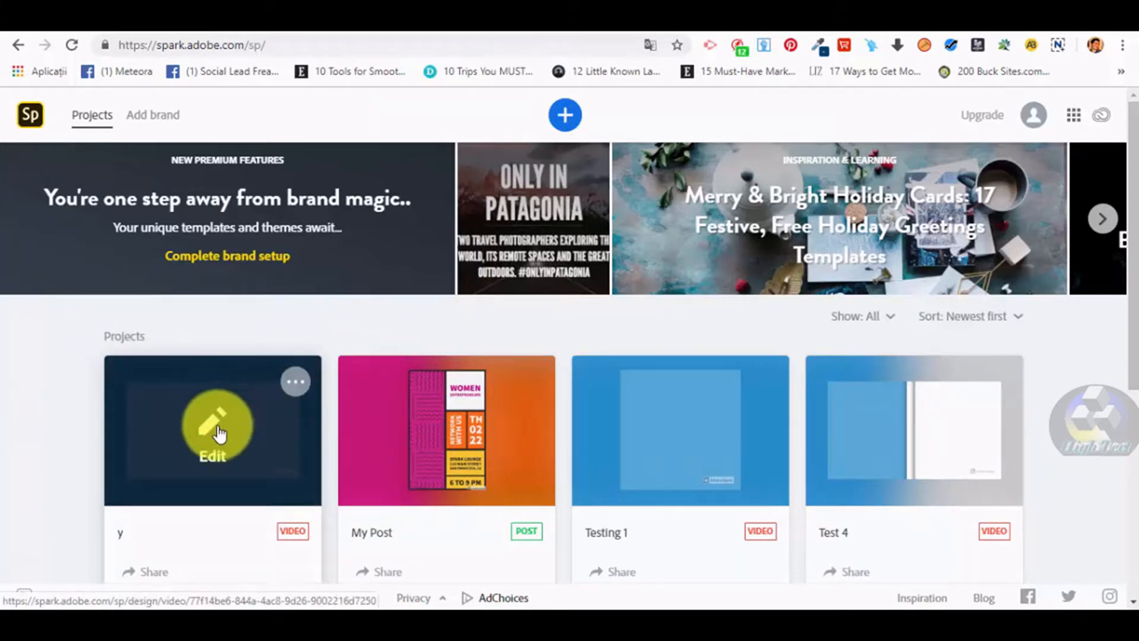
mouse_move(424, 427)
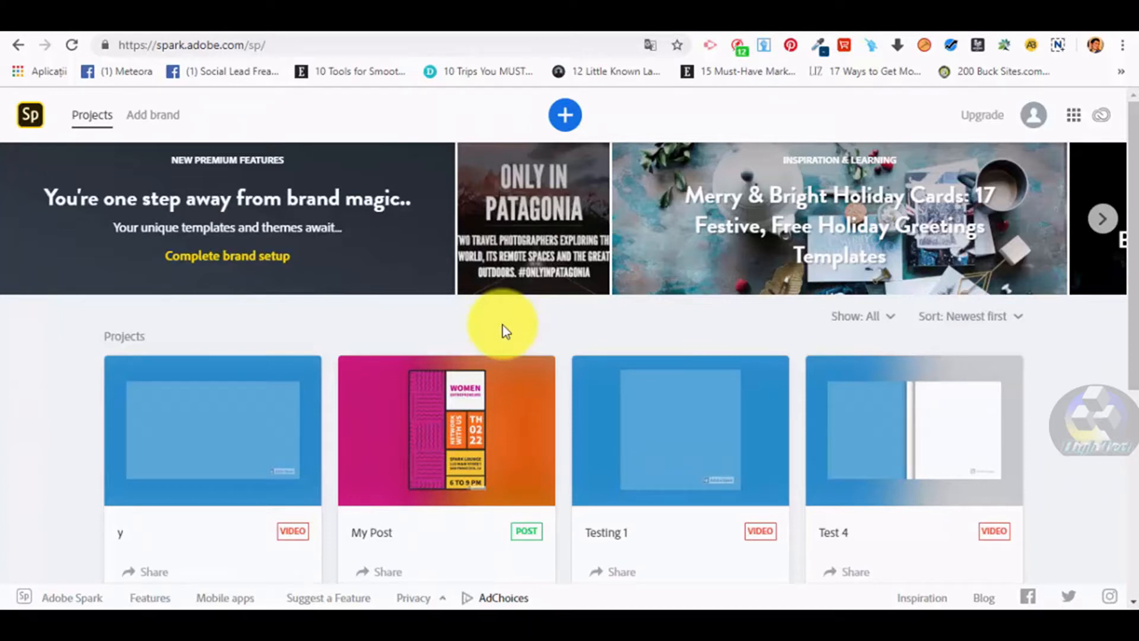
mouse_move(351, 400)
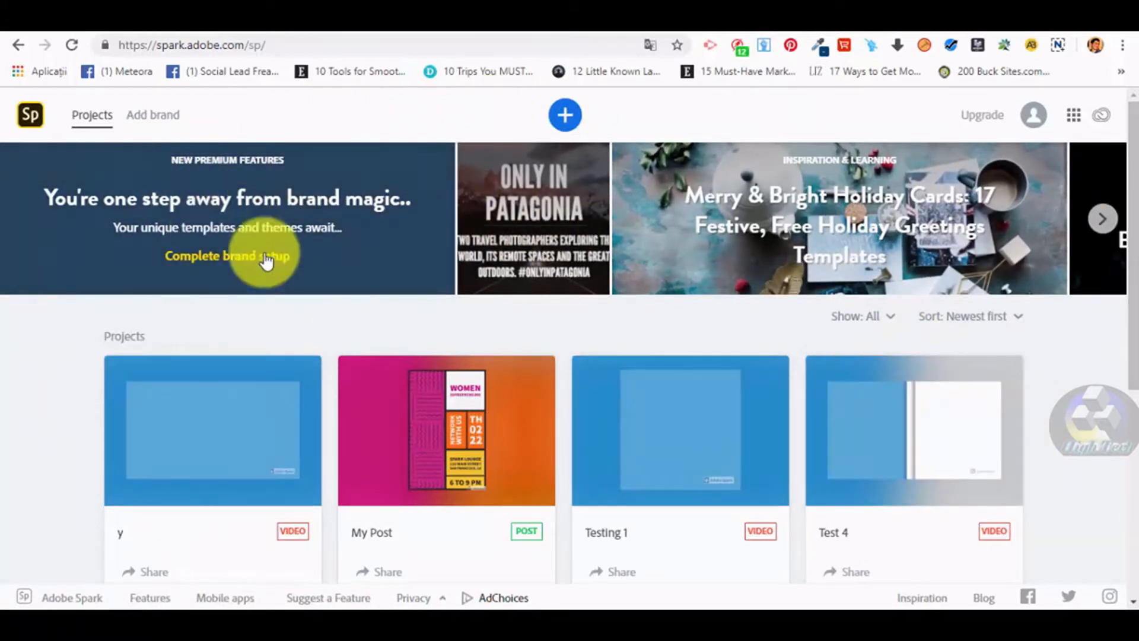
- Browse the inspiration and learning banners and view the list of Adobe web apps and services
click(1105, 221)
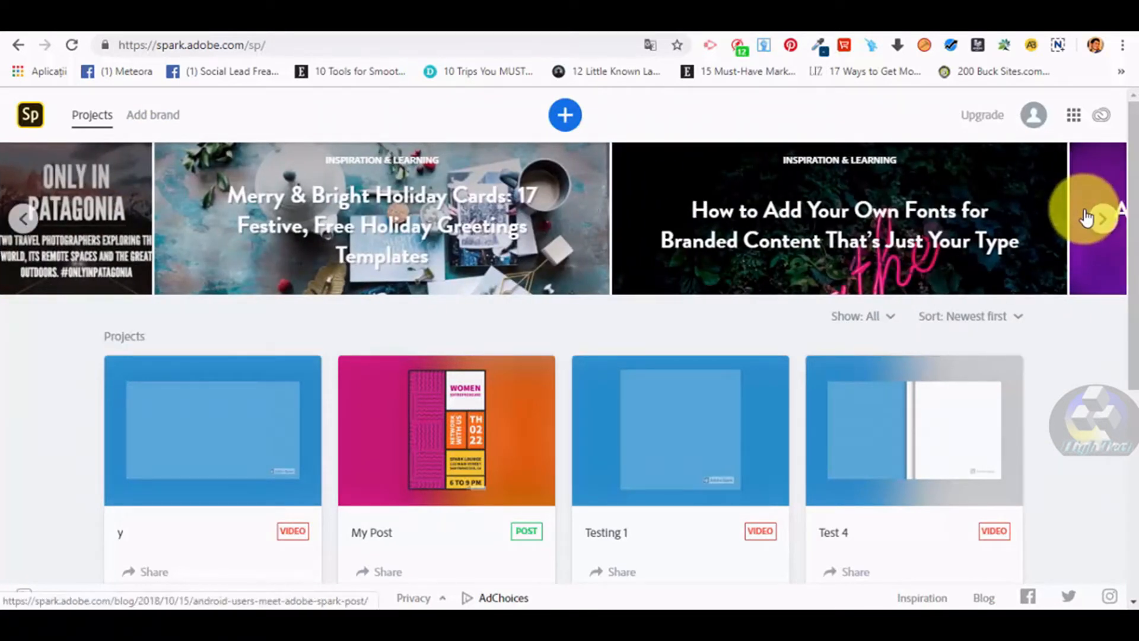
click(1103, 221)
click(1102, 221)
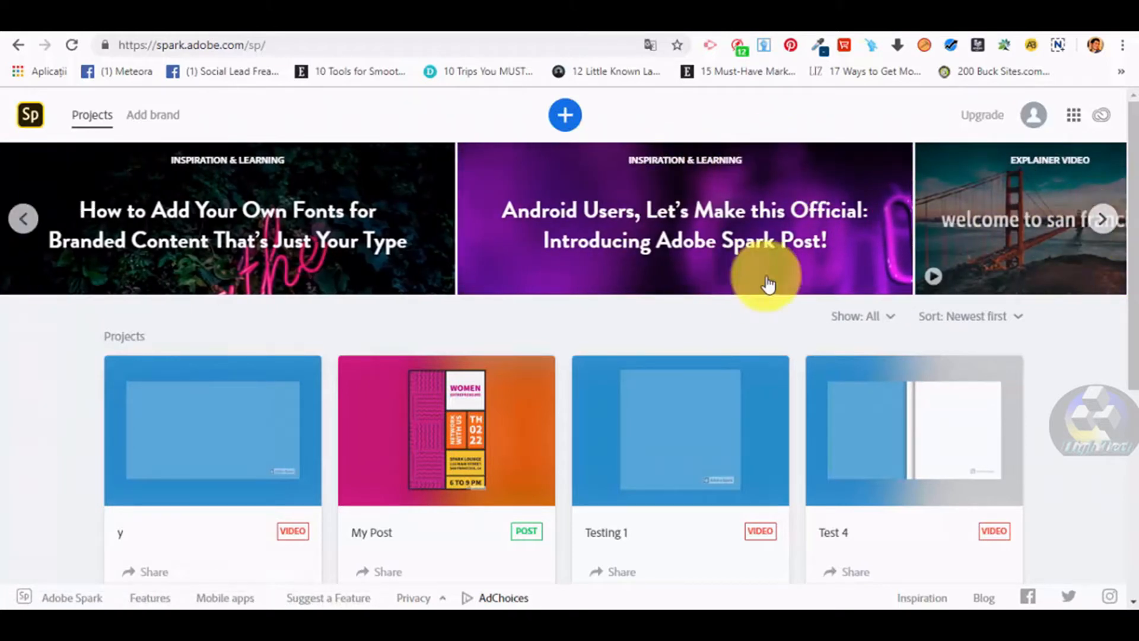
click(1104, 223)
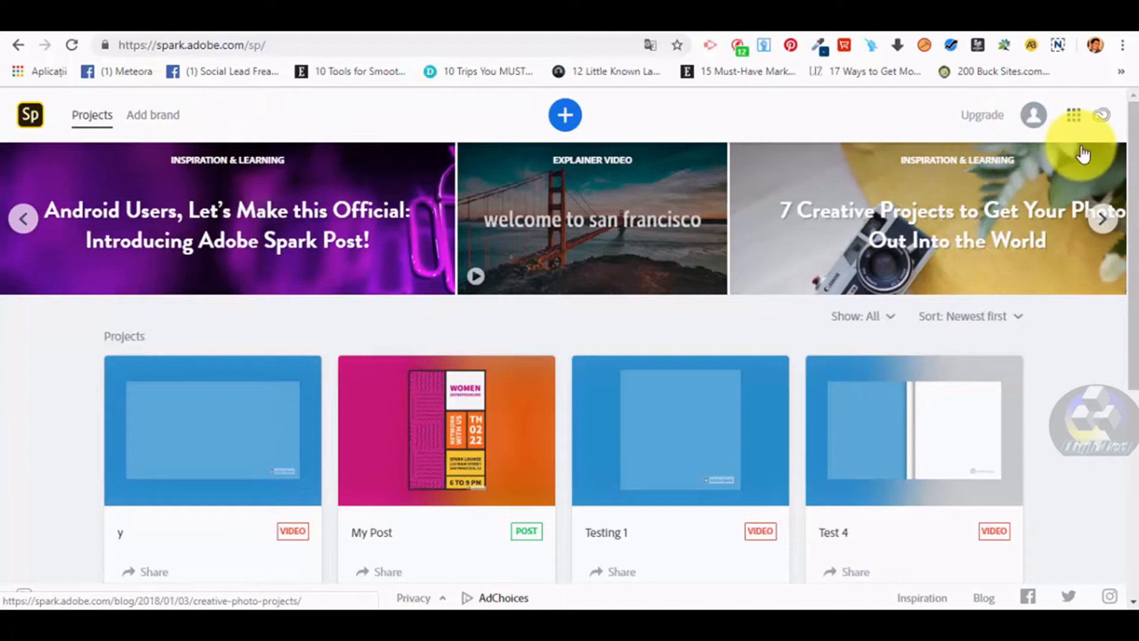
click(1074, 125)
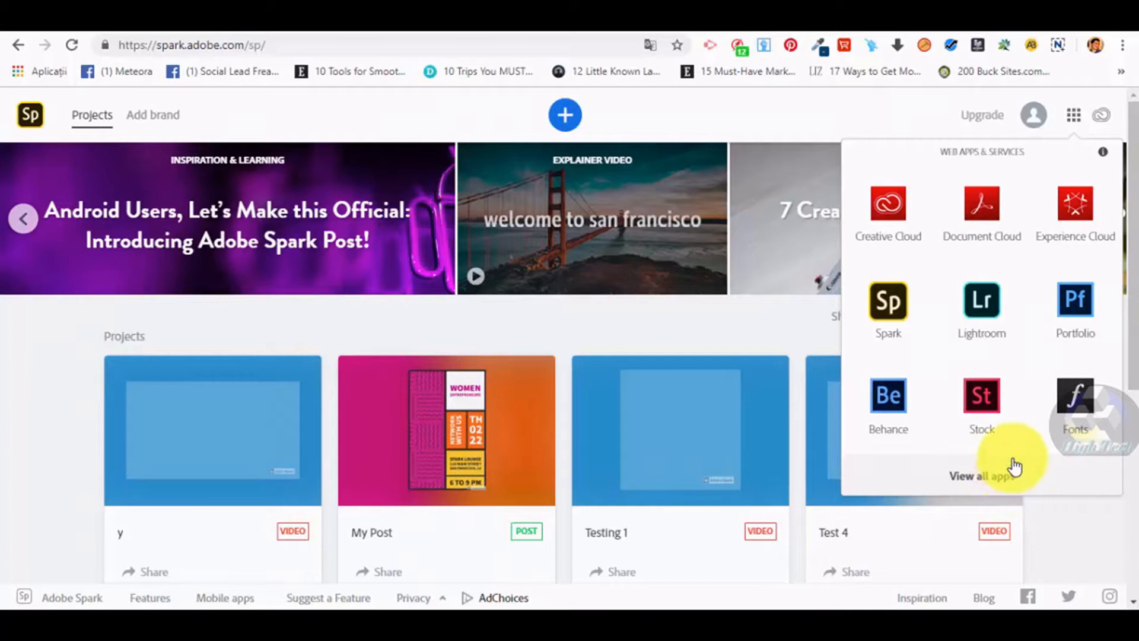
click(1099, 531)
- Look through the saved projects and check the extra options of the video project "y"
scroll(795, 341, down, 1)
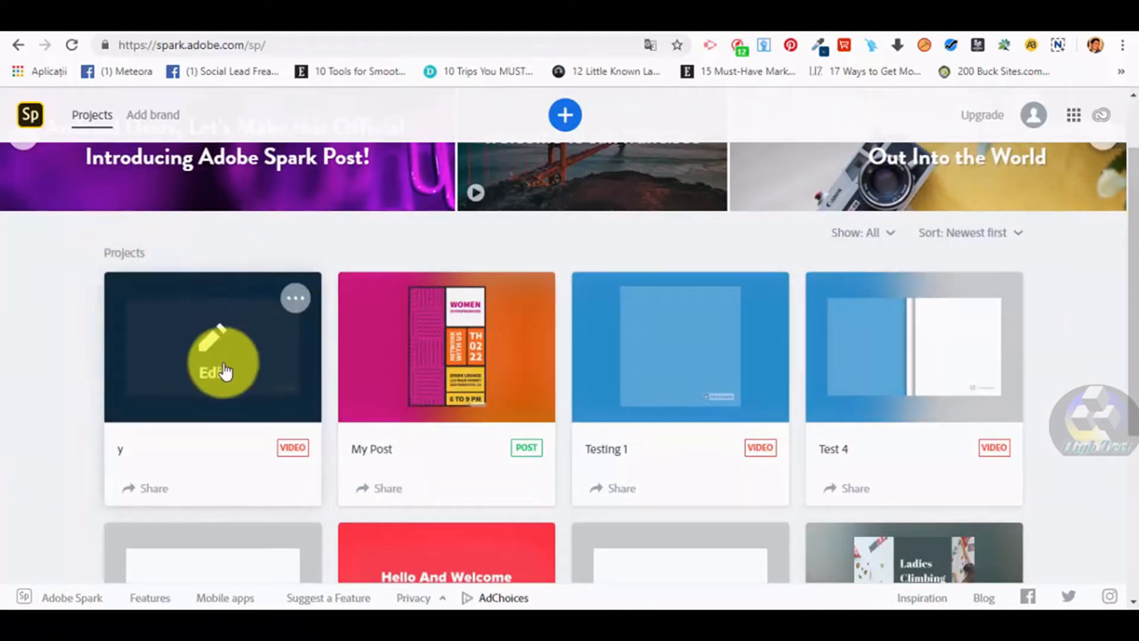
scroll(740, 447, down, 1)
scroll(387, 432, down, 2)
scroll(351, 407, up, 3)
click(294, 303)
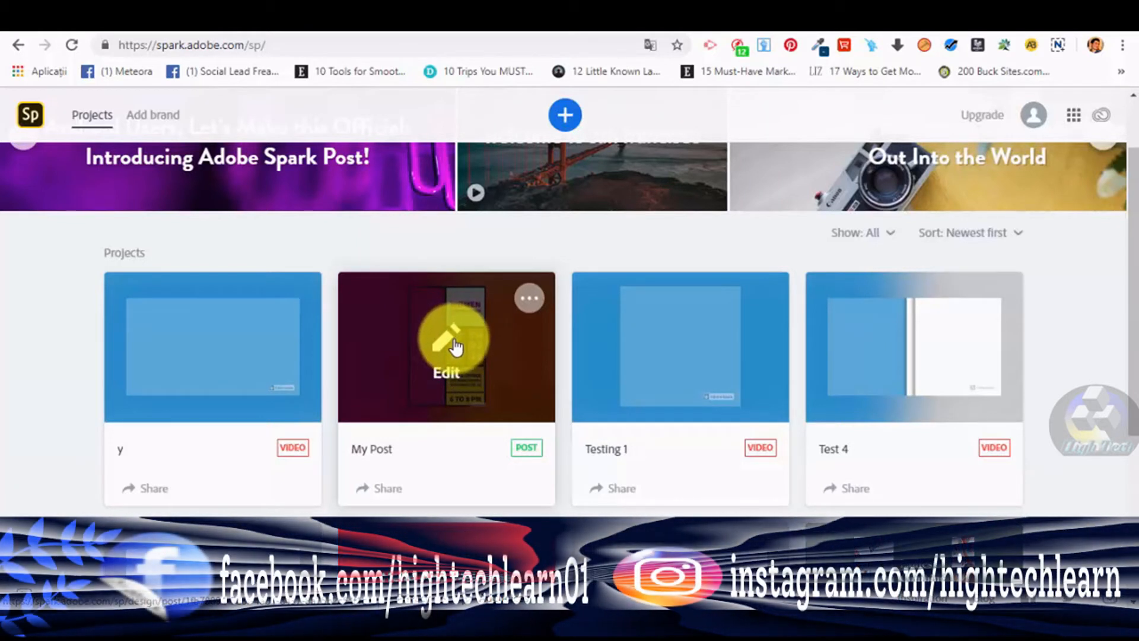
scroll(456, 347, up, 2)
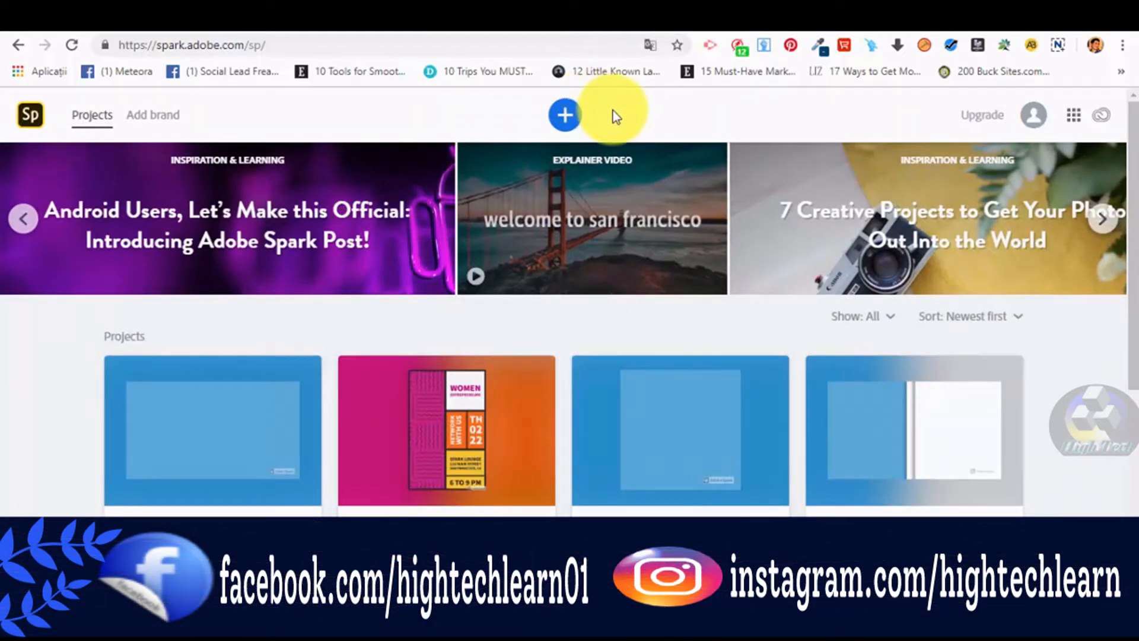
- Start a new project and look through the Graphic templates, from Facebook and Twitter to Ads
click(569, 117)
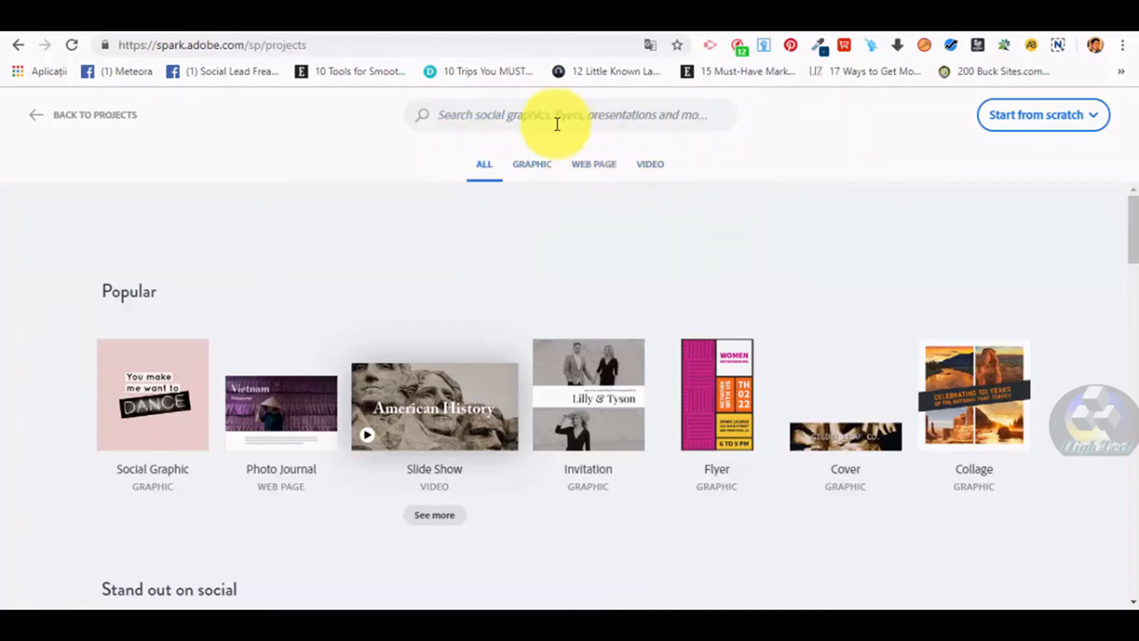
click(528, 165)
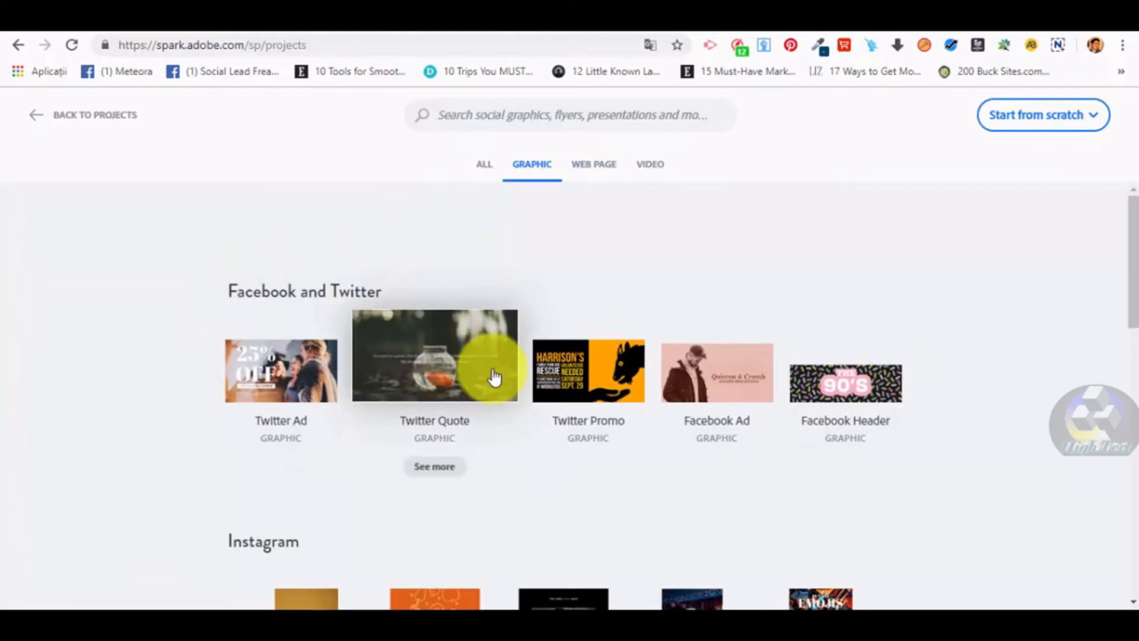
scroll(325, 405, down, 3)
scroll(325, 405, down, 8)
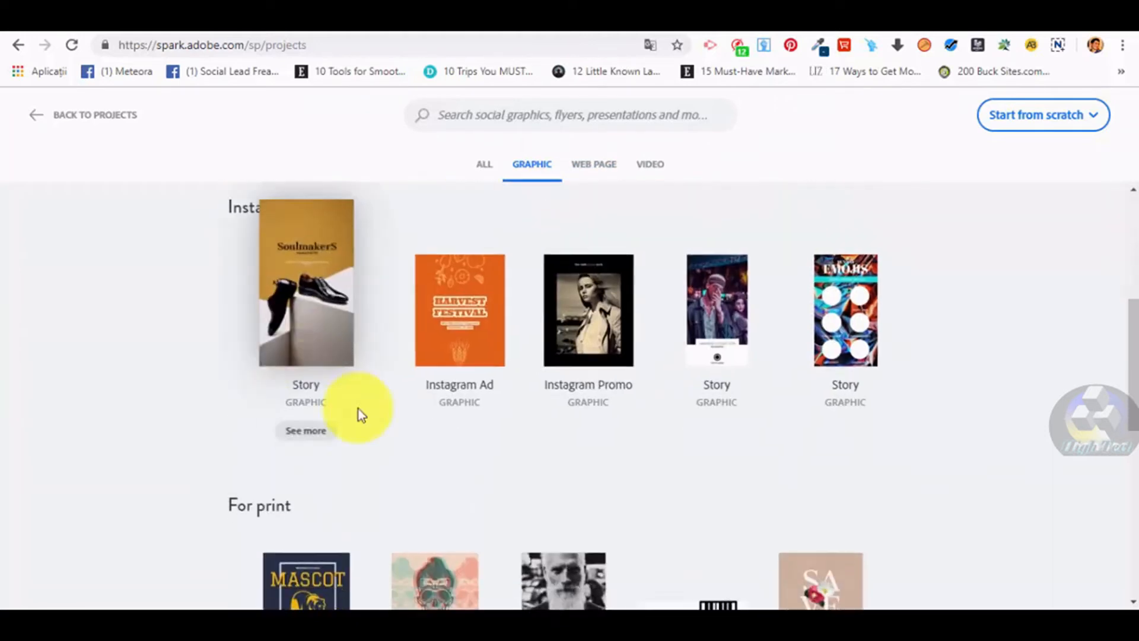
scroll(456, 418, down, 5)
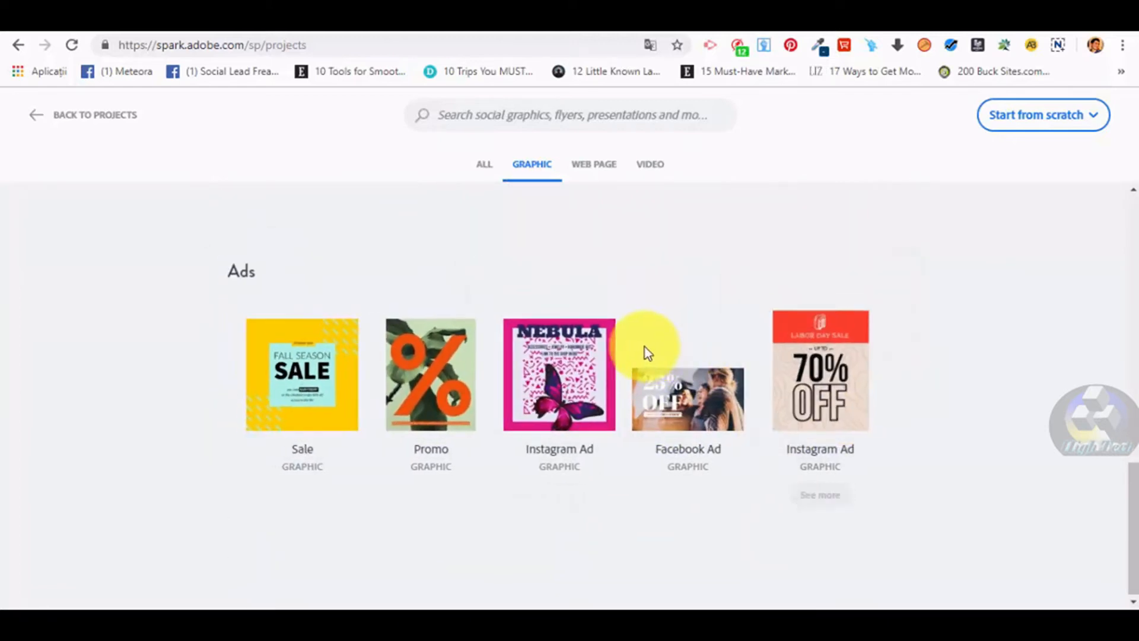
scroll(645, 349, up, 15)
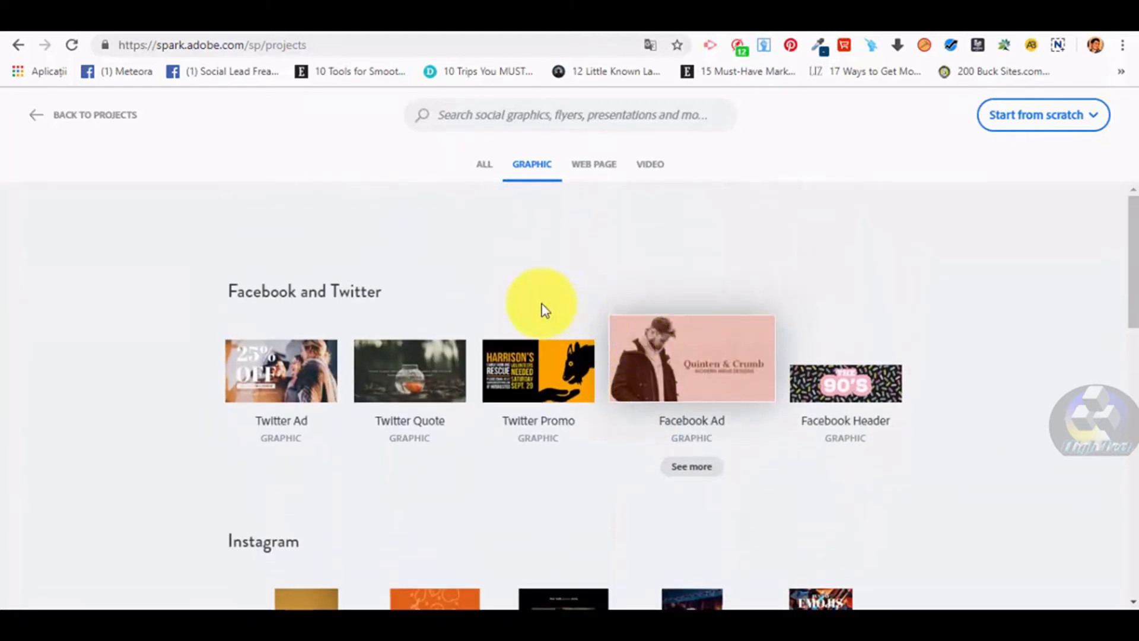
- Look through the Web Page templates in every category, from Popular to Make it personal
click(590, 176)
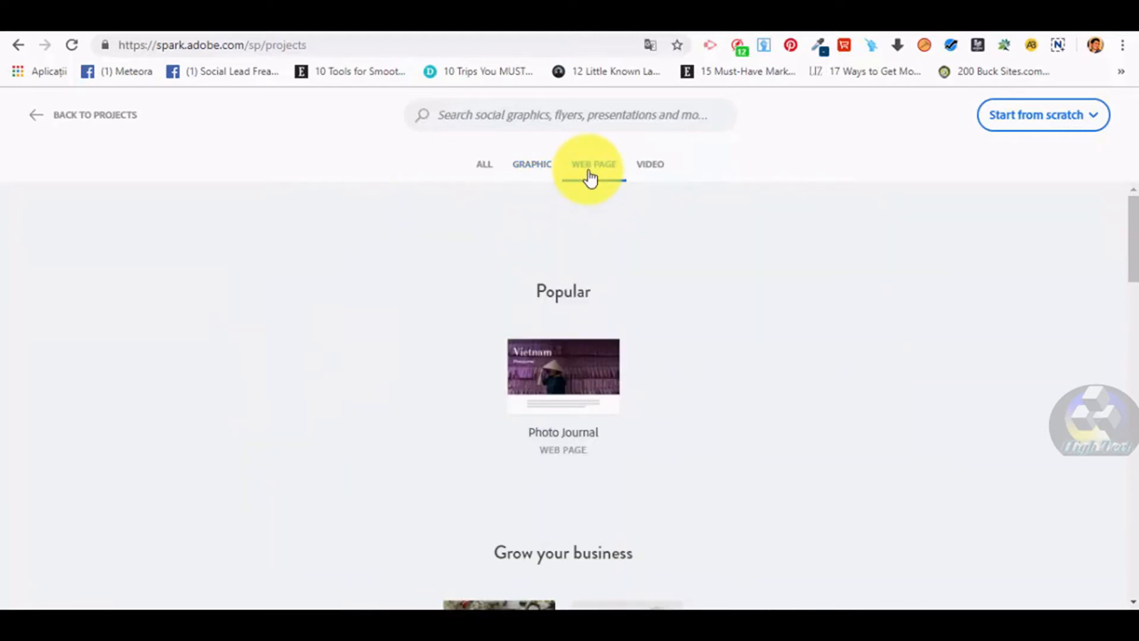
scroll(676, 255, down, 2)
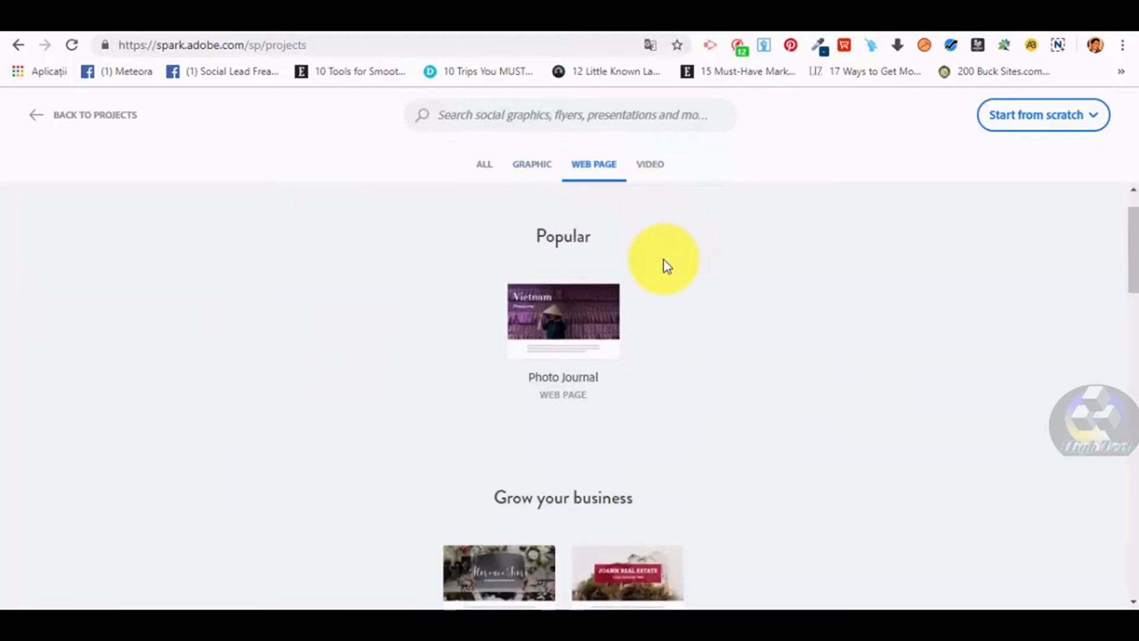
scroll(638, 359, down, 3)
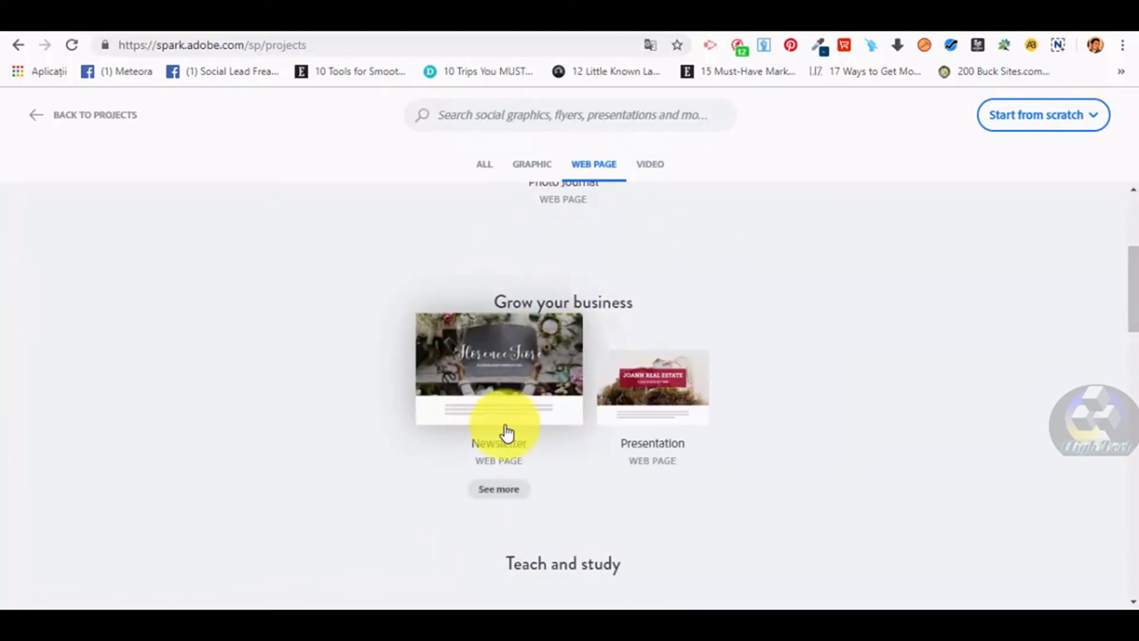
scroll(664, 460, down, 3)
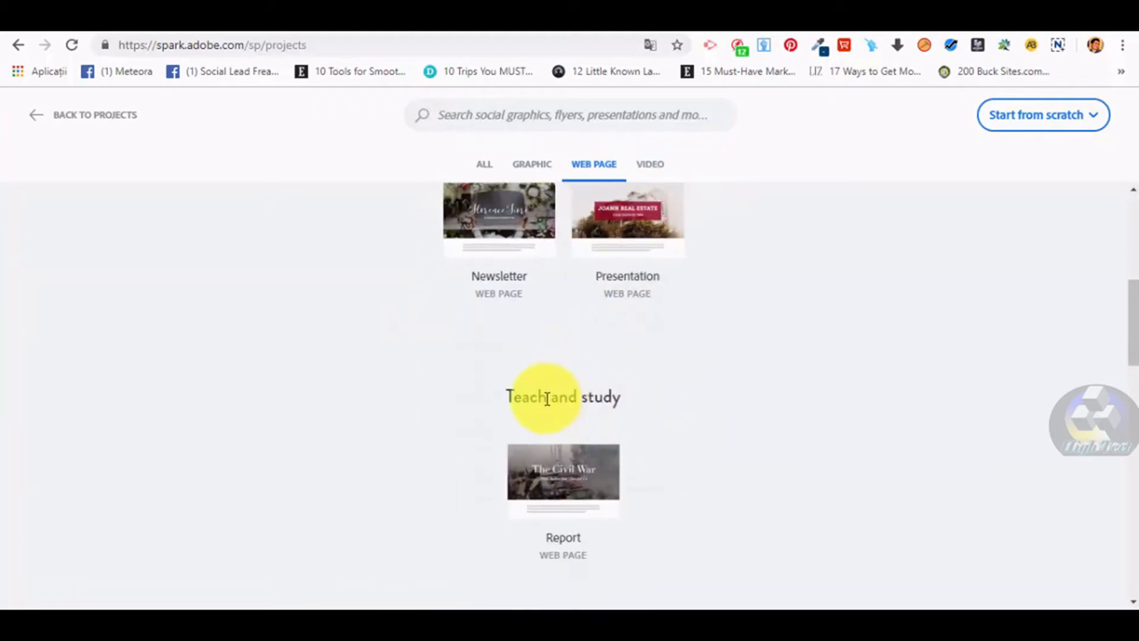
scroll(615, 424, down, 5)
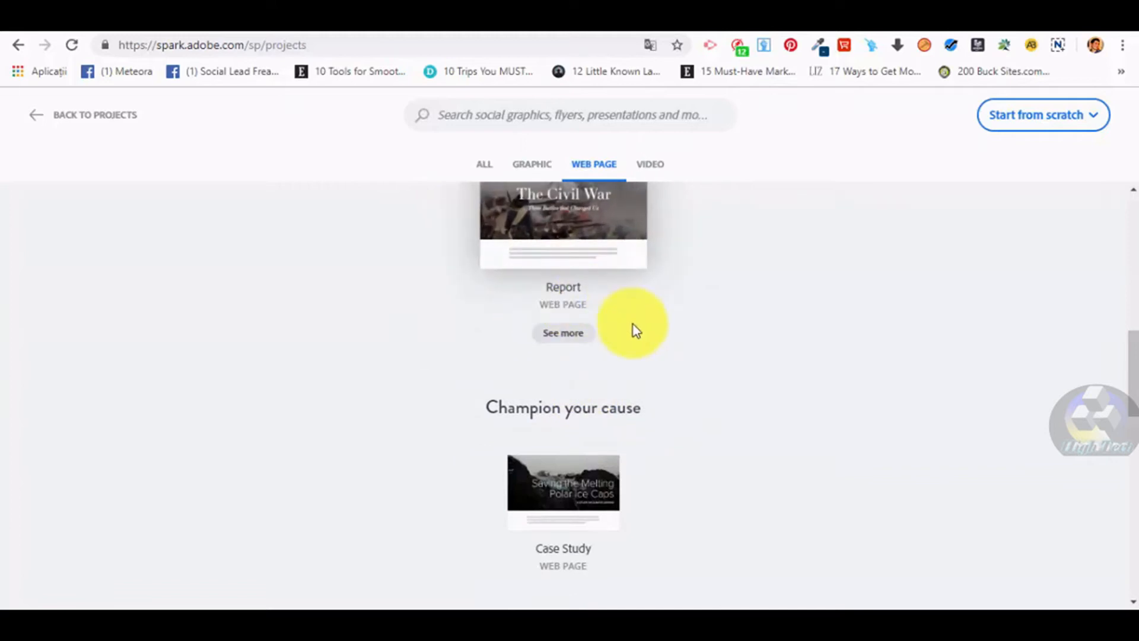
scroll(635, 331, down, 3)
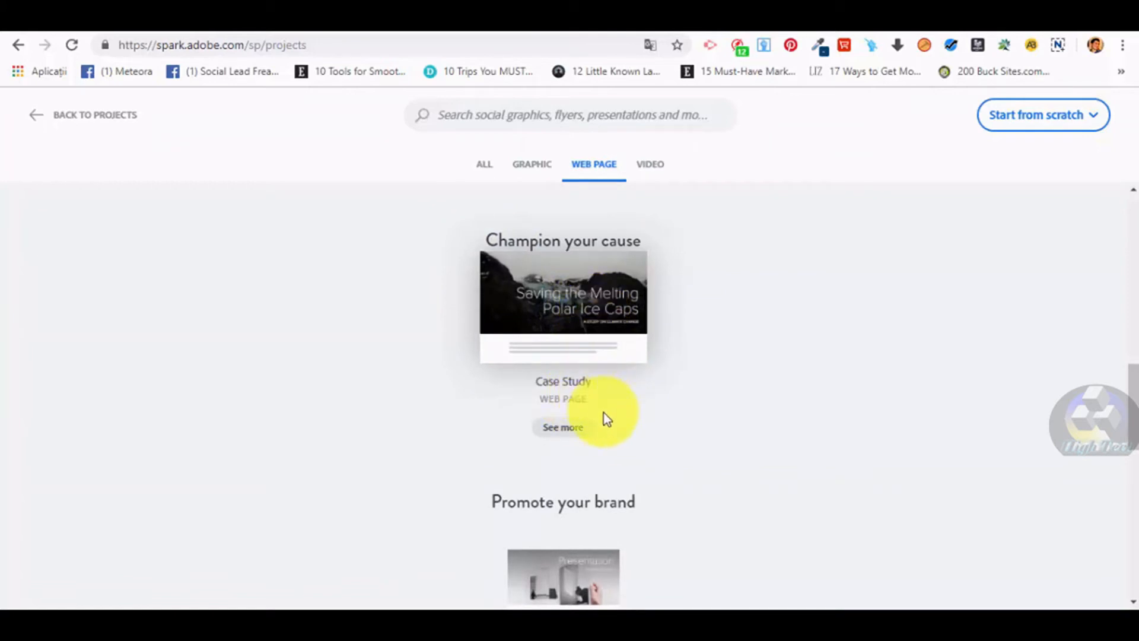
scroll(603, 411, down, 4)
scroll(599, 338, down, 3)
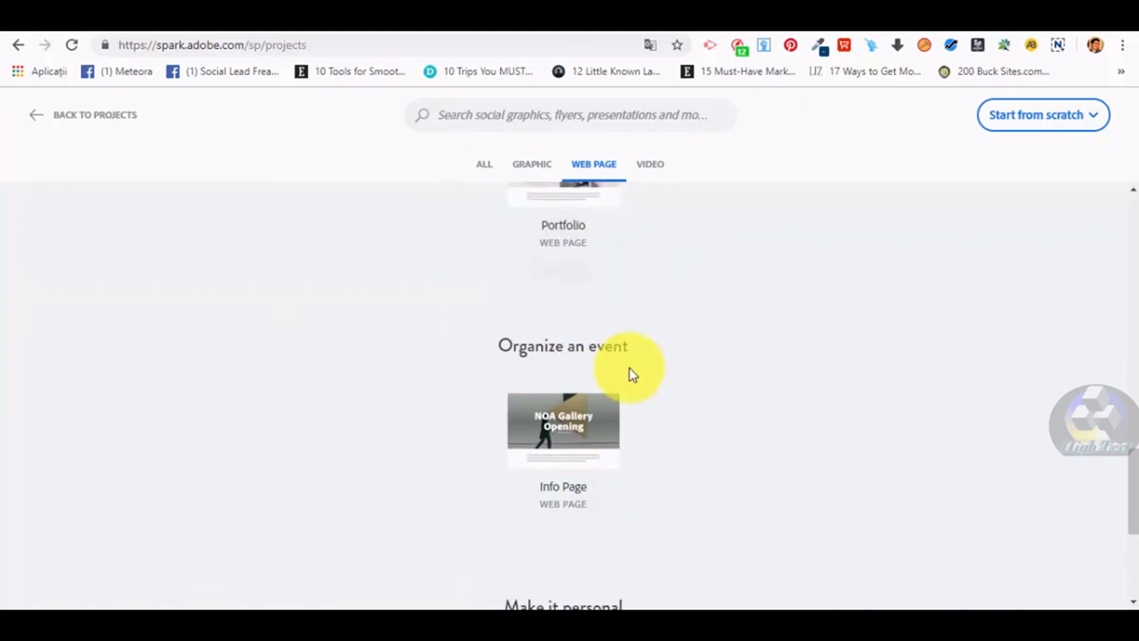
scroll(617, 386, down, 5)
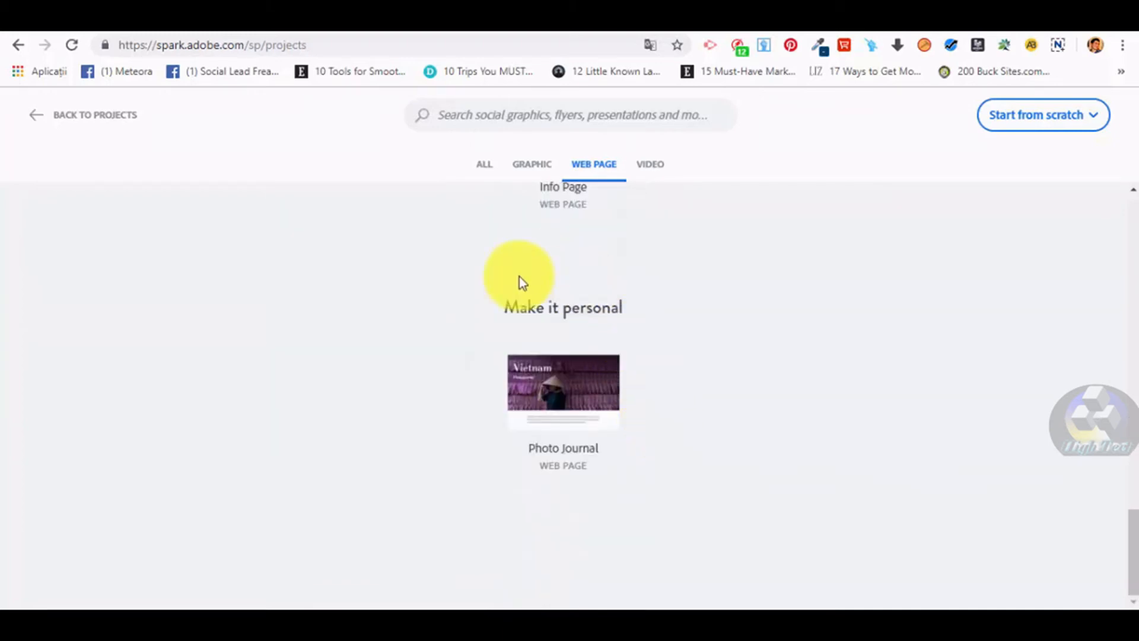
scroll(585, 402, up, 5)
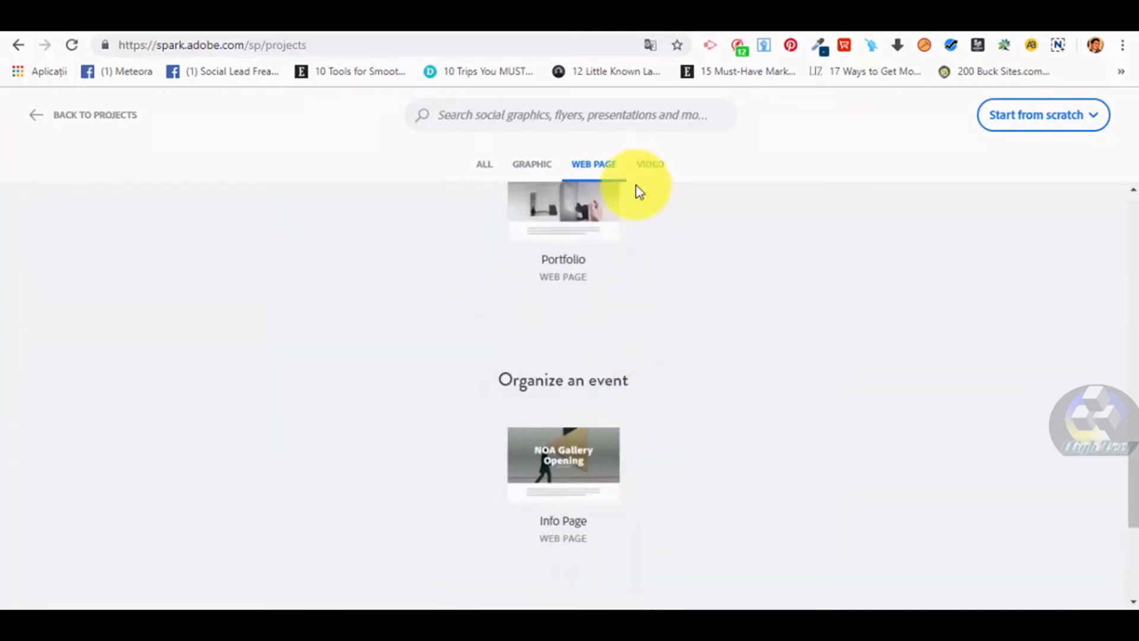
- Look through the Video templates in every category, from Popular to Make it personal
click(652, 166)
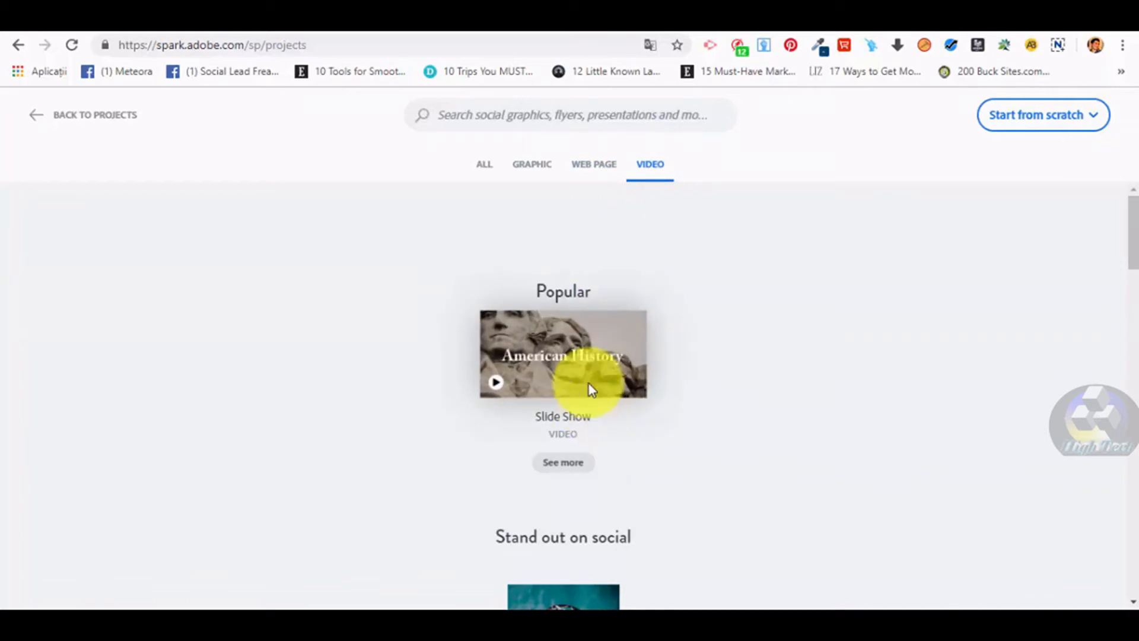
scroll(571, 398, down, 4)
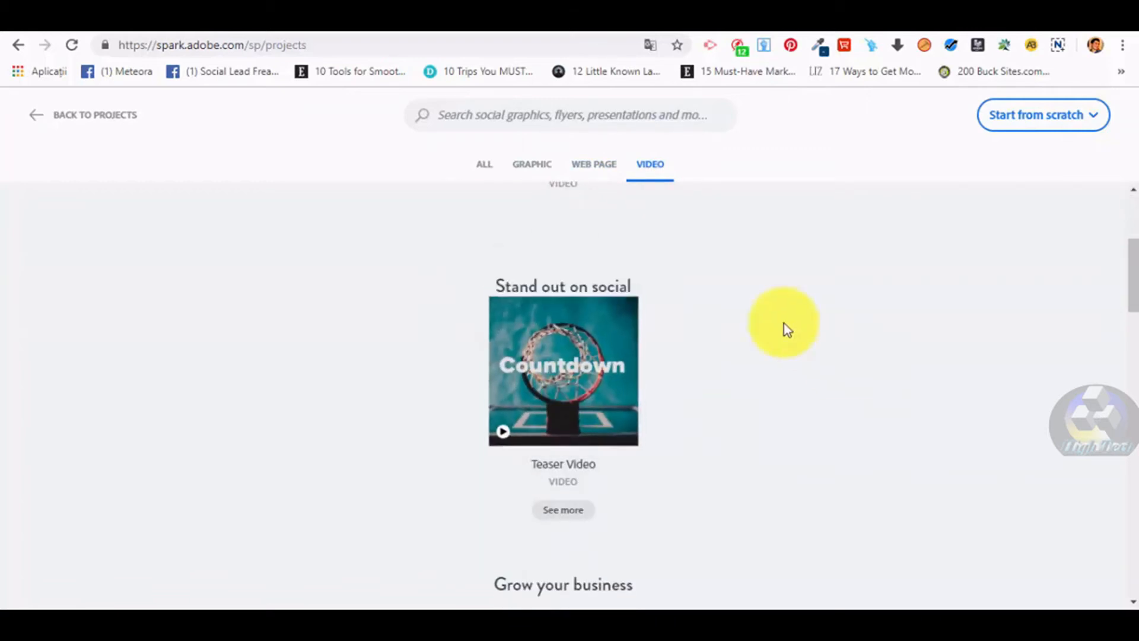
scroll(600, 465, down, 4)
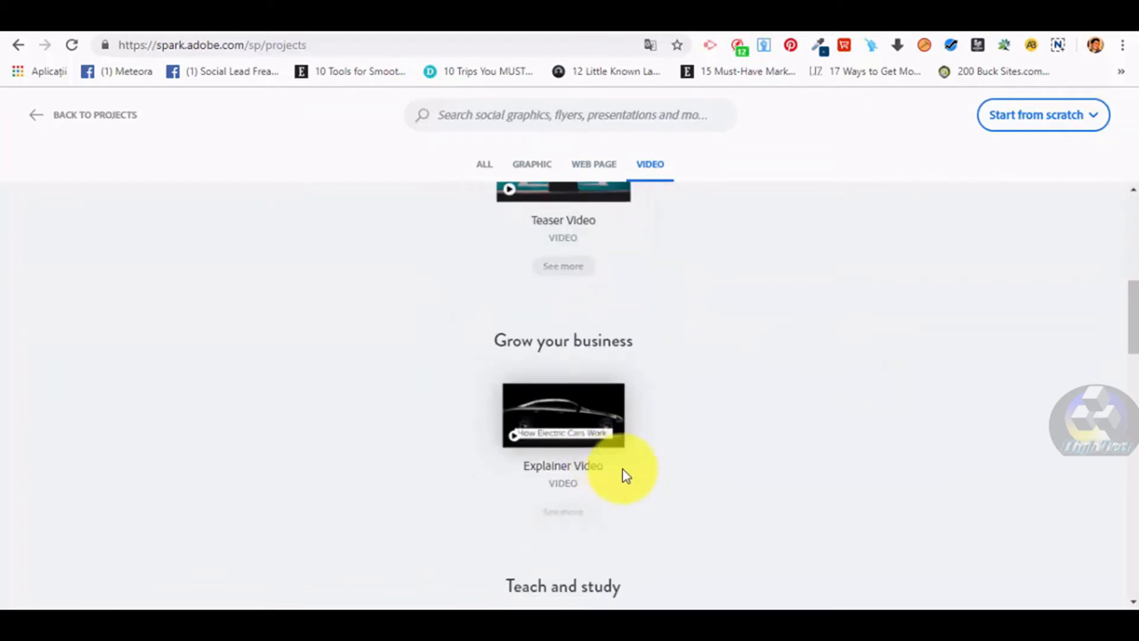
scroll(605, 462, down, 4)
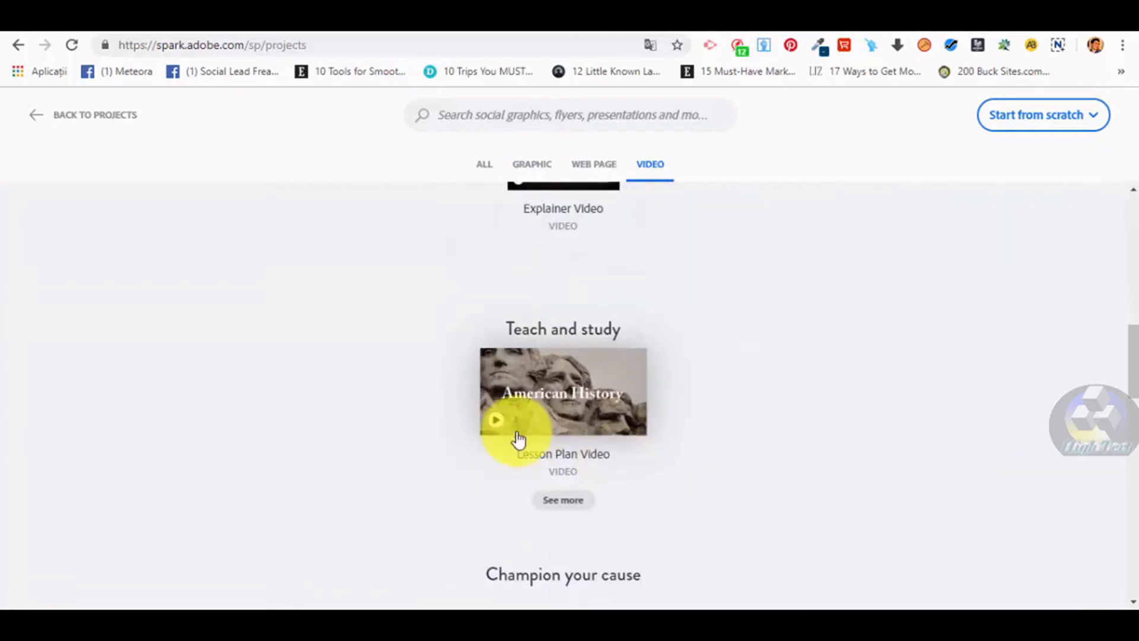
scroll(610, 446, down, 2)
scroll(610, 446, down, 3)
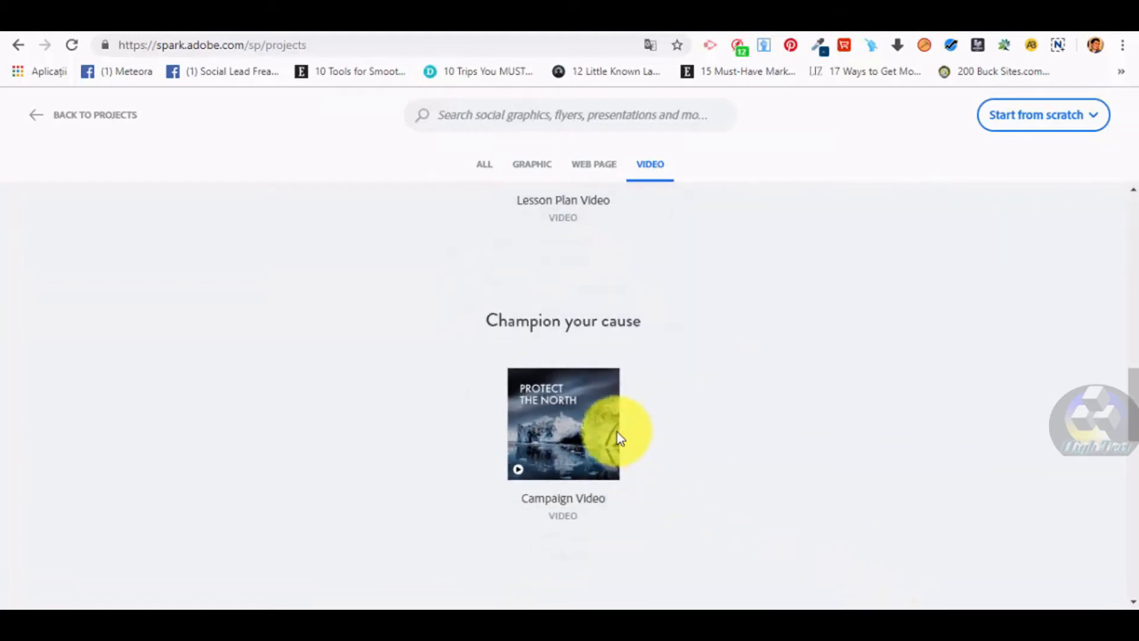
scroll(712, 457, down, 5)
scroll(607, 420, down, 5)
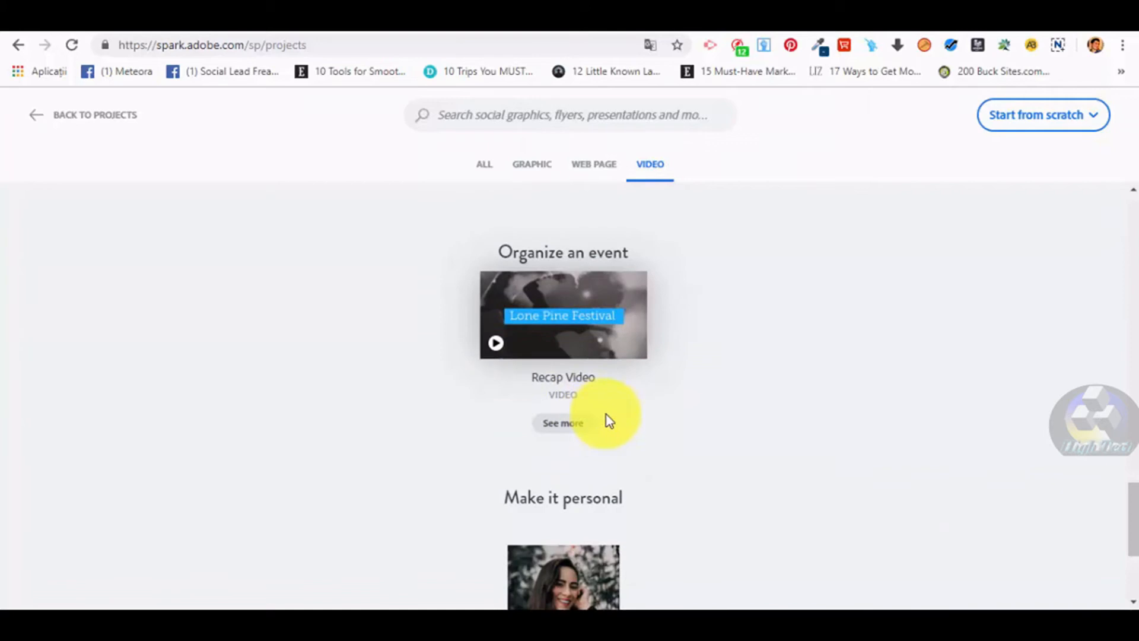
scroll(650, 411, down, 4)
mouse_move(595, 379)
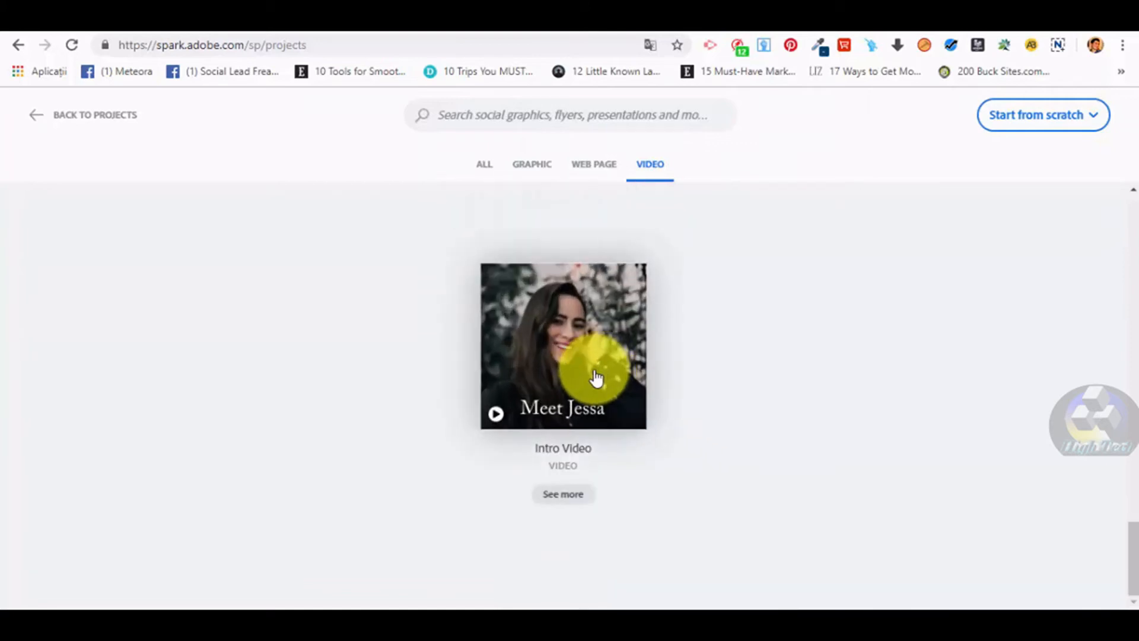
scroll(597, 349, up, 15)
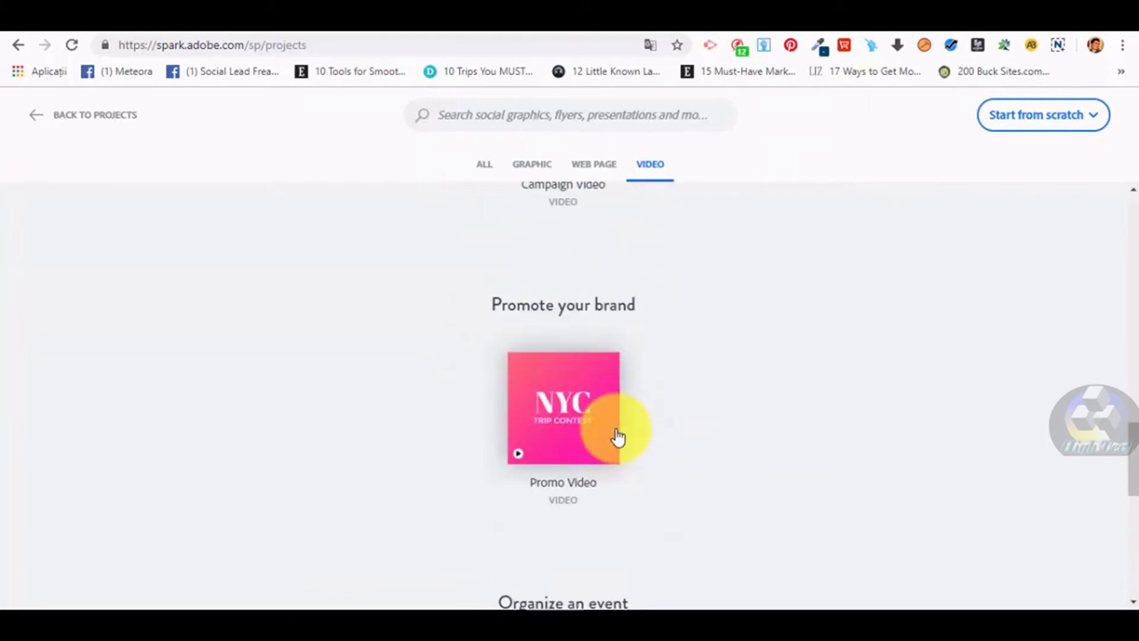
scroll(507, 297, up, 6)
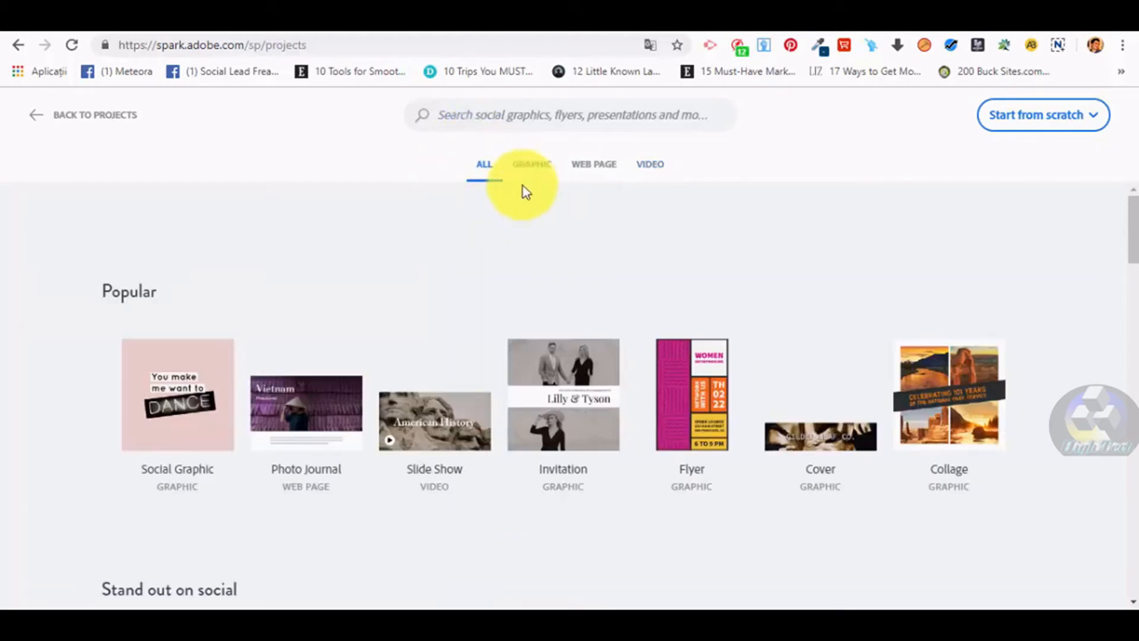
- Look through the combined list of all template types, from Popular and Stand out on social through the remaining categories
scroll(385, 249, down, 1)
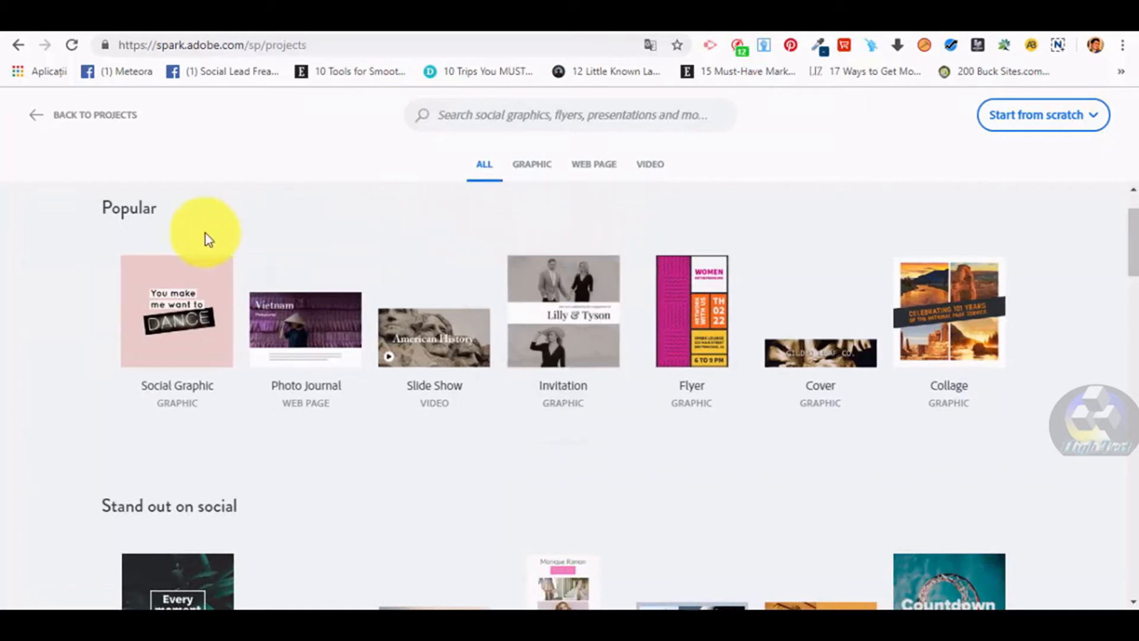
scroll(647, 342, down, 5)
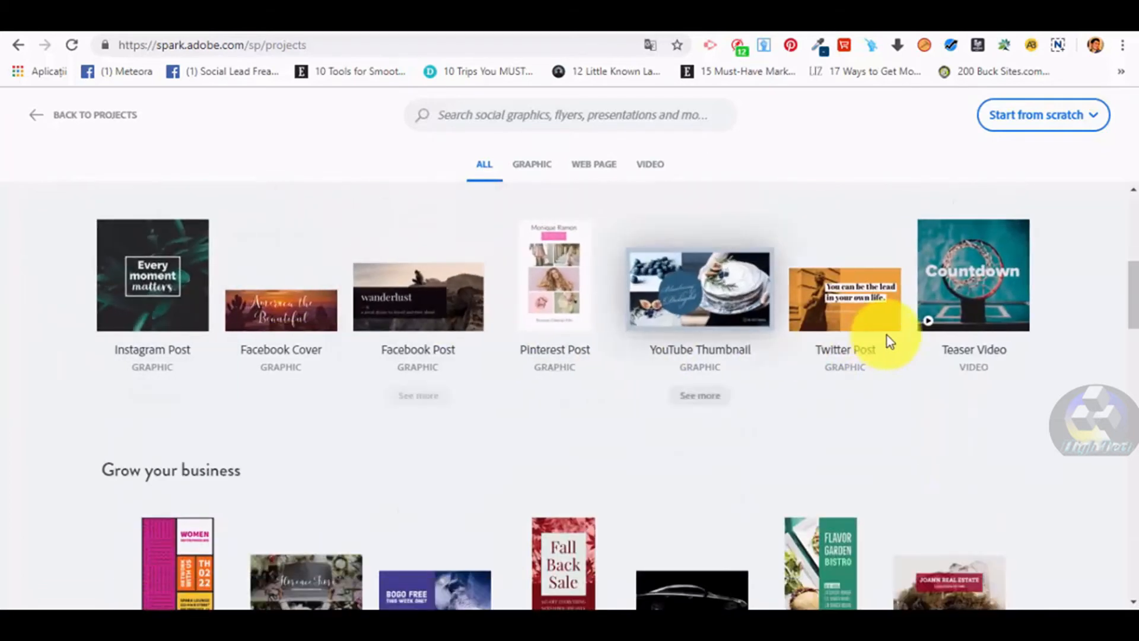
scroll(493, 336, down, 5)
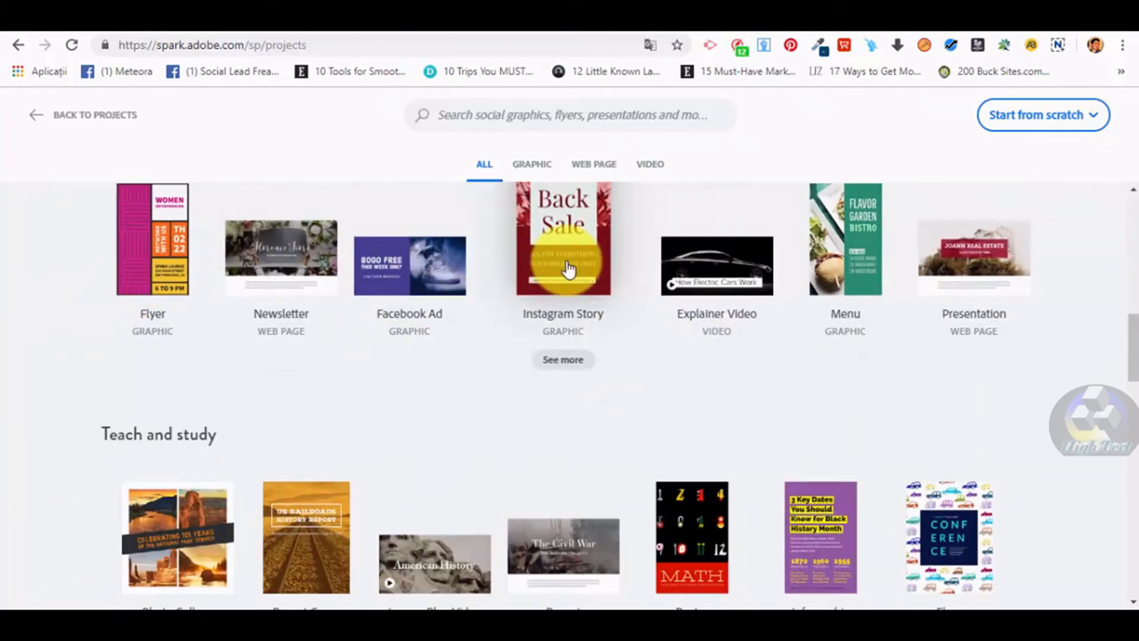
scroll(560, 265, down, 5)
scroll(549, 275, down, 15)
scroll(536, 277, up, 10)
scroll(537, 277, up, 20)
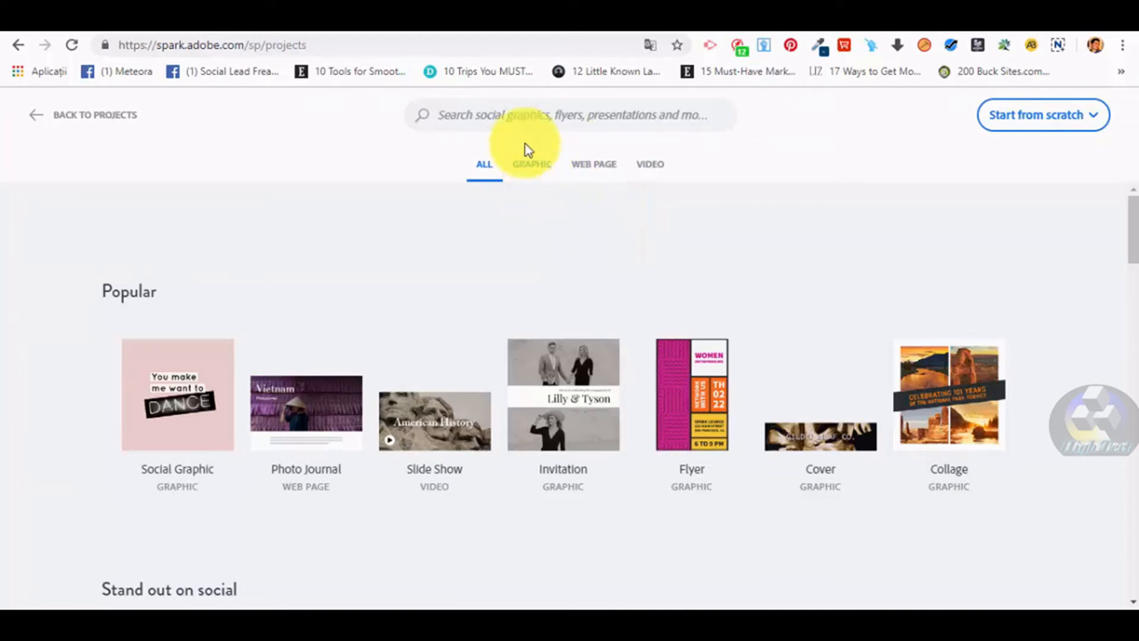
- Create a new post from the Instagram Promo template in the Graphic templates' Instagram category
click(542, 169)
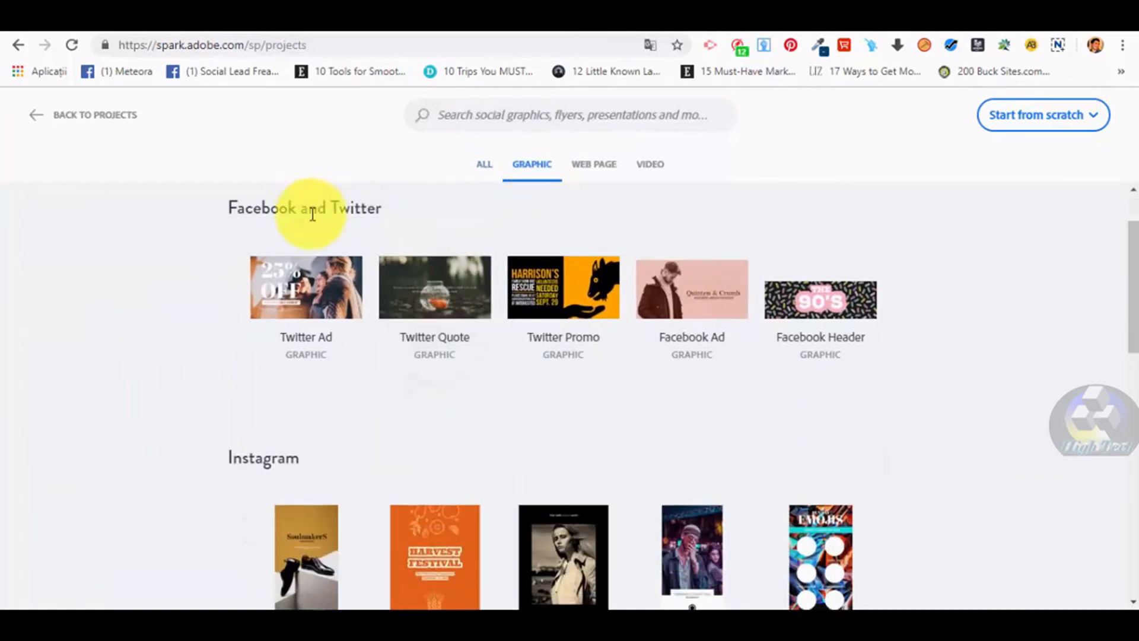
scroll(504, 394, down, 2)
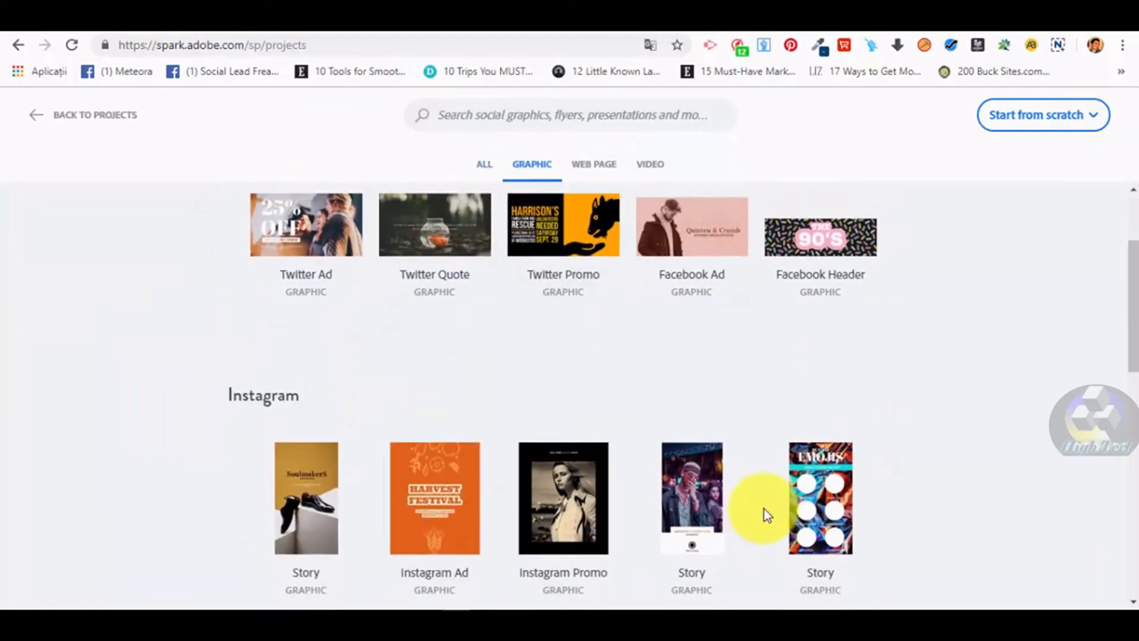
scroll(765, 509, up, 2)
scroll(762, 401, down, 4)
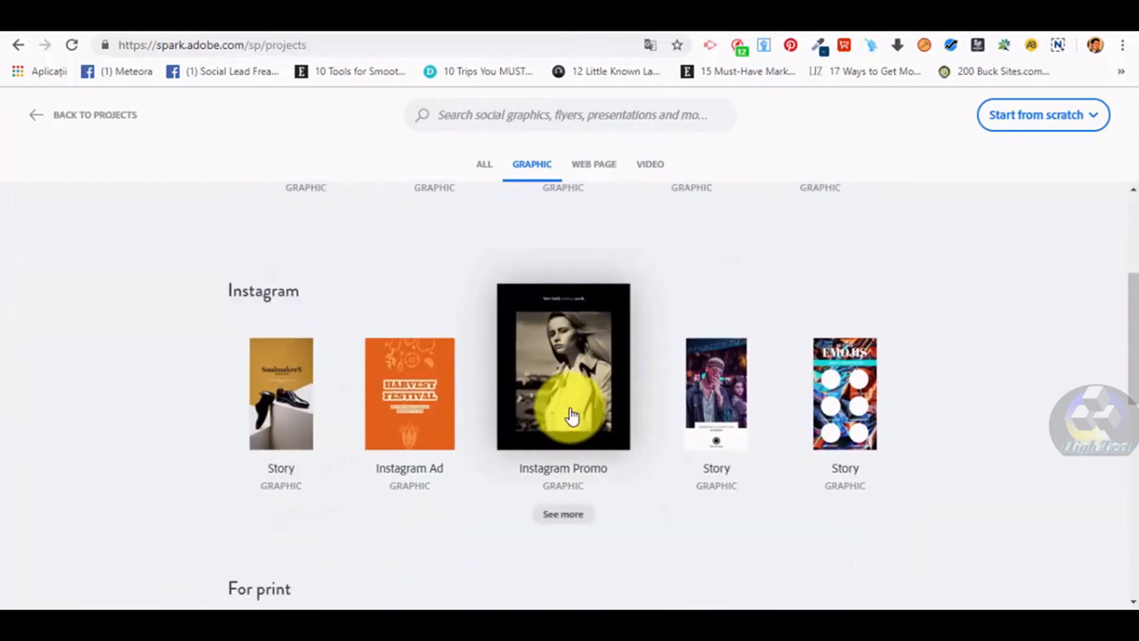
click(578, 381)
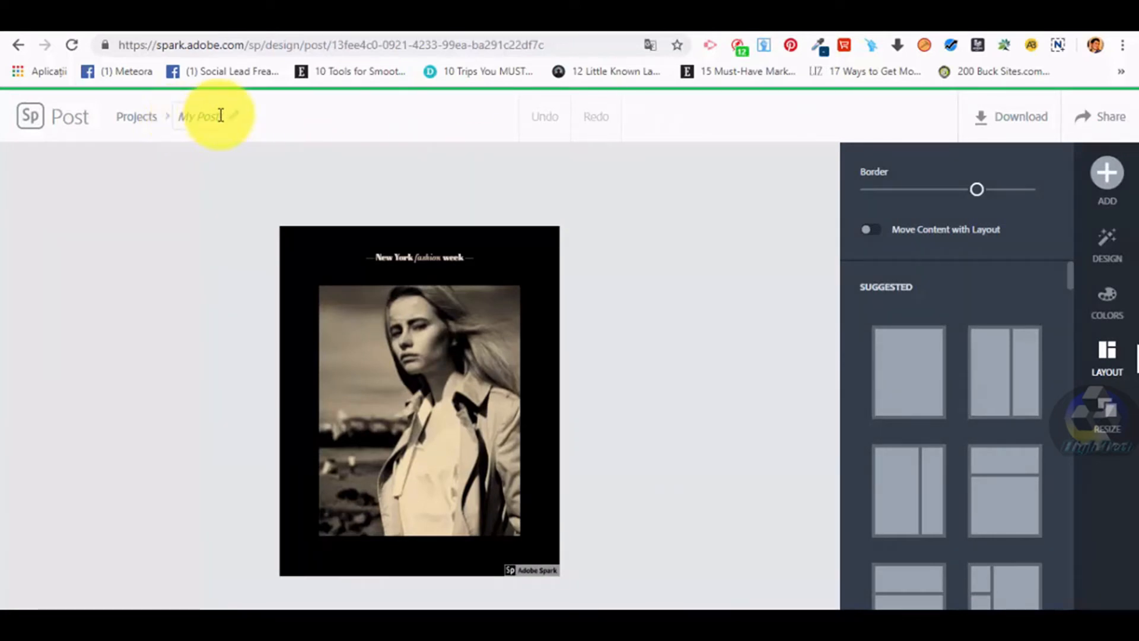
- Rename the post project as "Test 1"
click(180, 114)
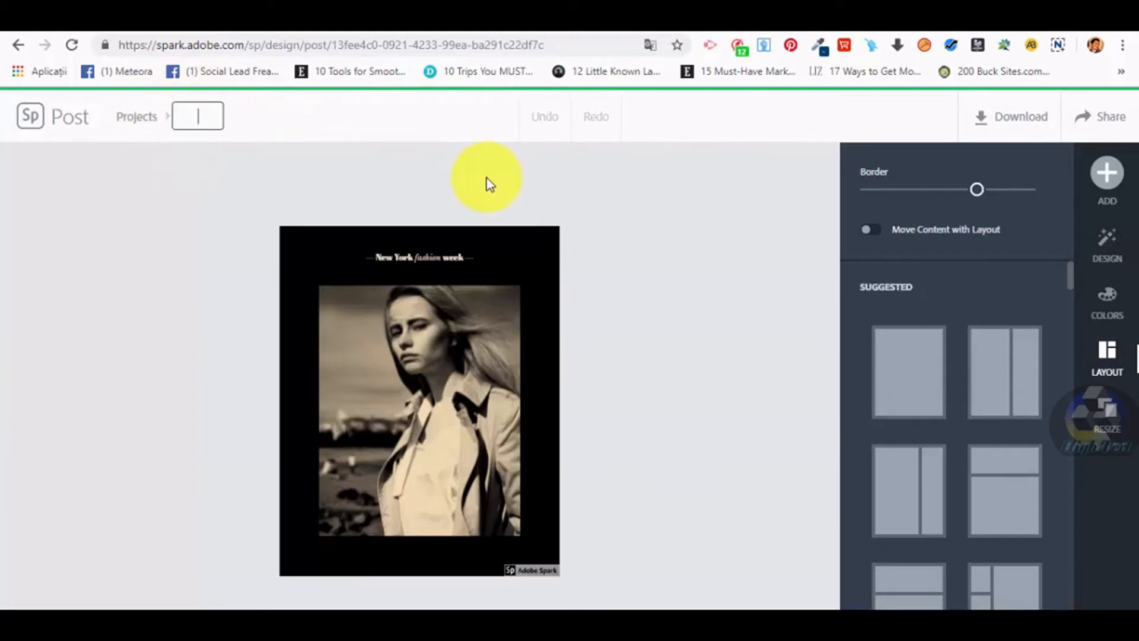
text(Test 1)
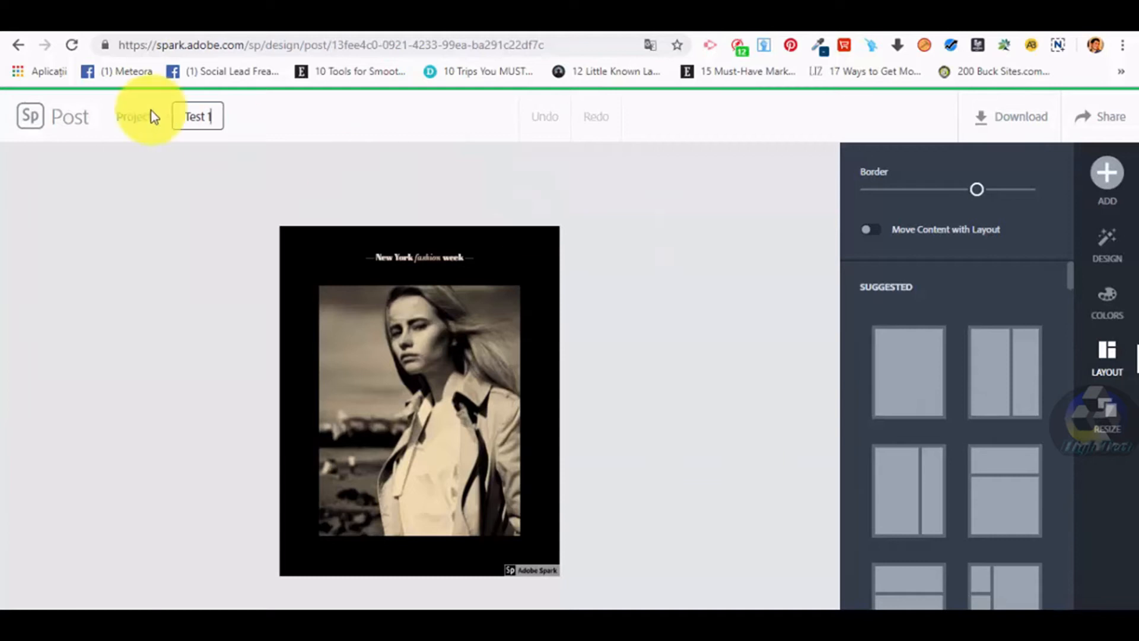
key(Return)
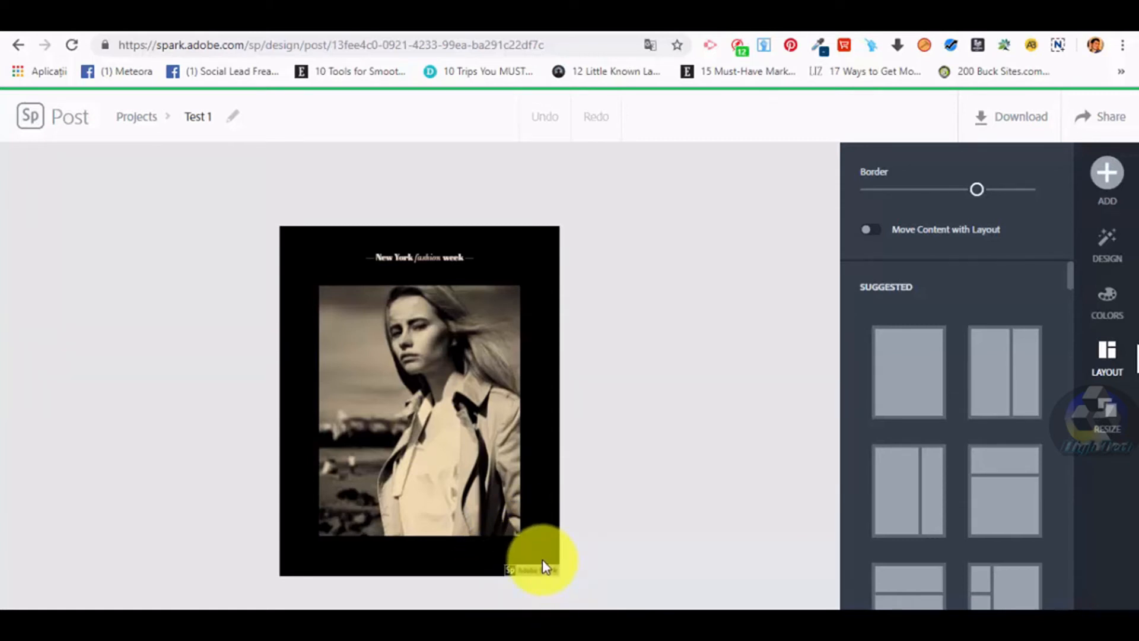
click(537, 574)
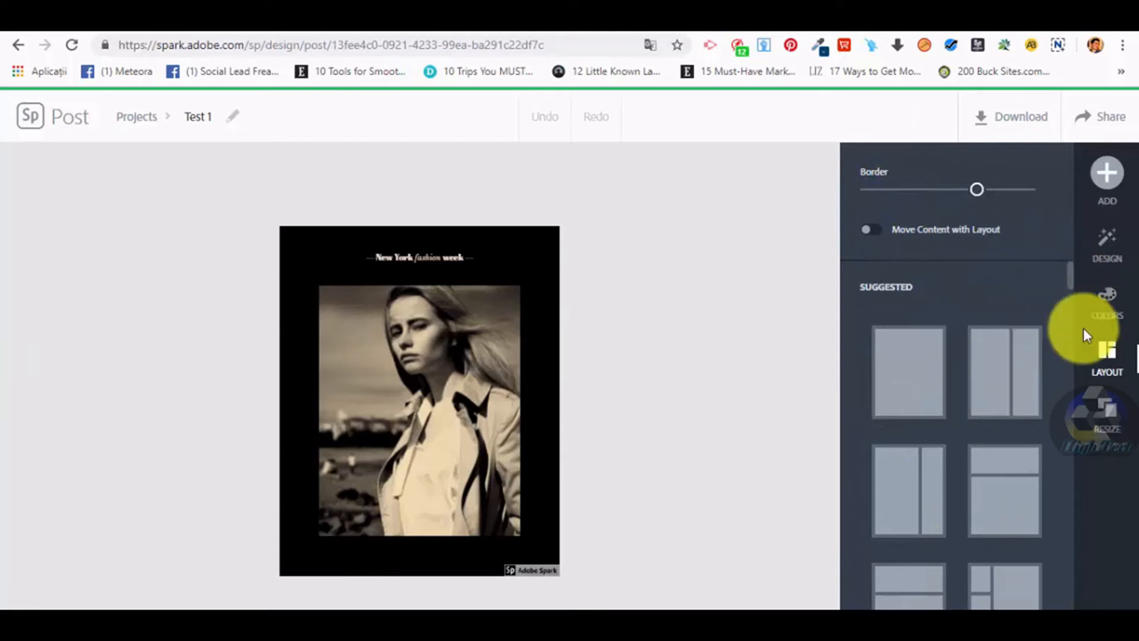
drag(1070, 270, 1021, 242)
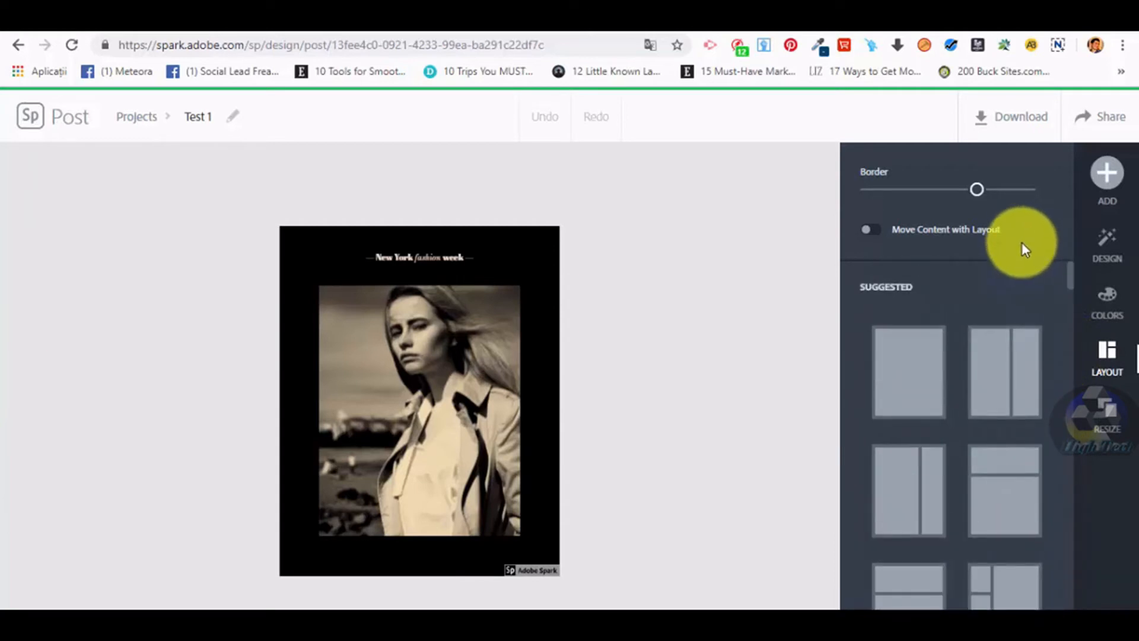
click(1098, 202)
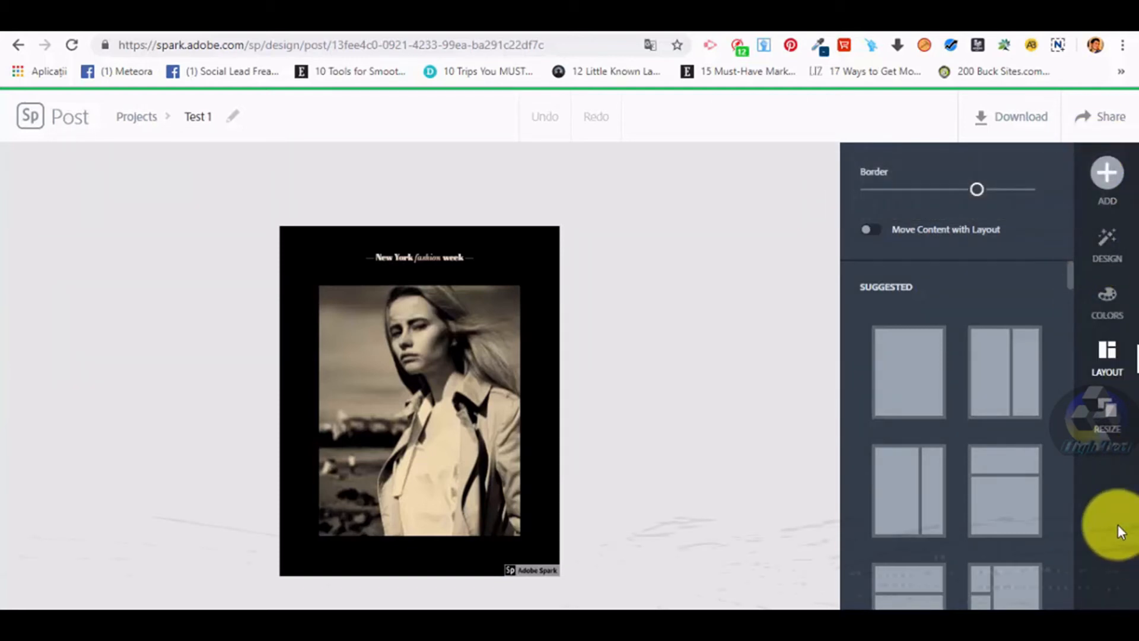
- Try the "Behind every successful woman is herself" and "Happy New Year!" design variations on the post
click(1094, 259)
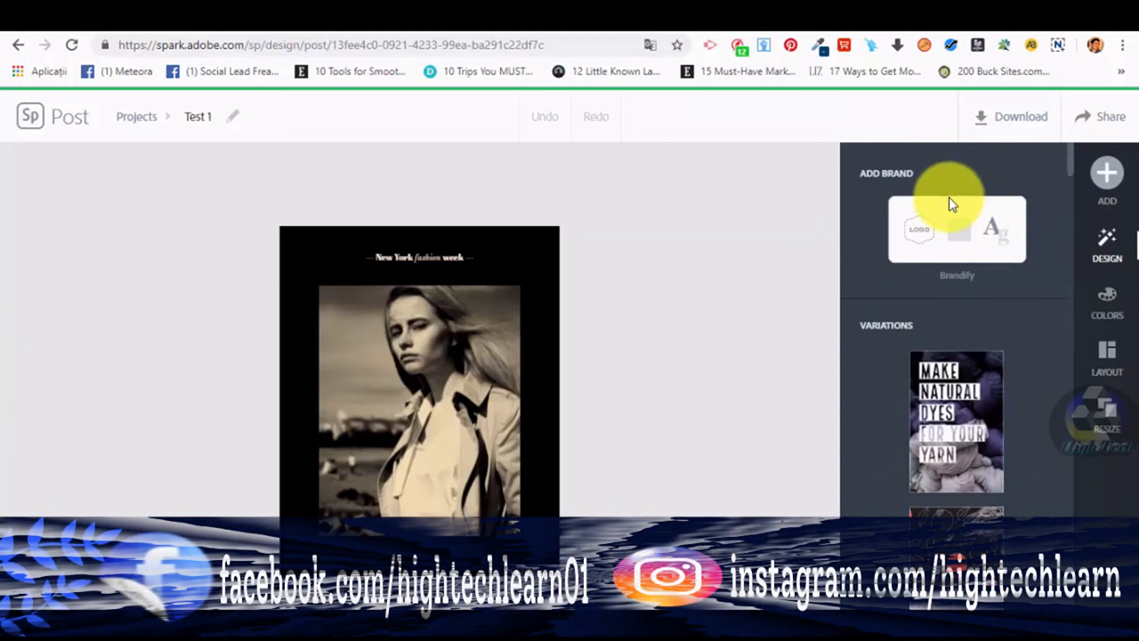
scroll(994, 321, down, 1)
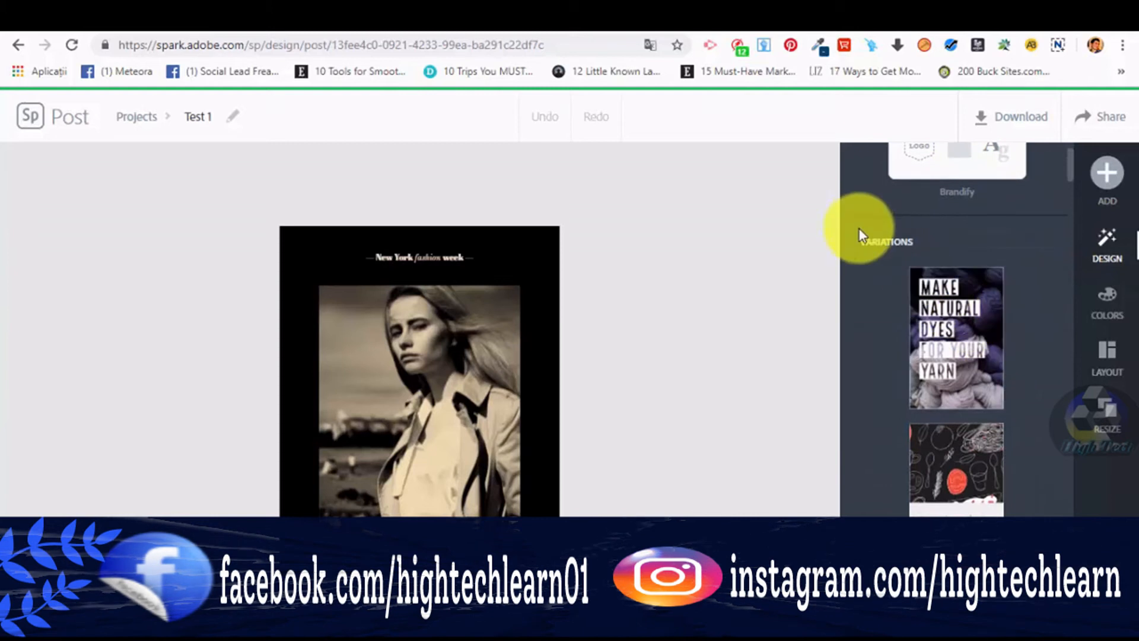
scroll(988, 323, down, 2)
scroll(973, 374, down, 10)
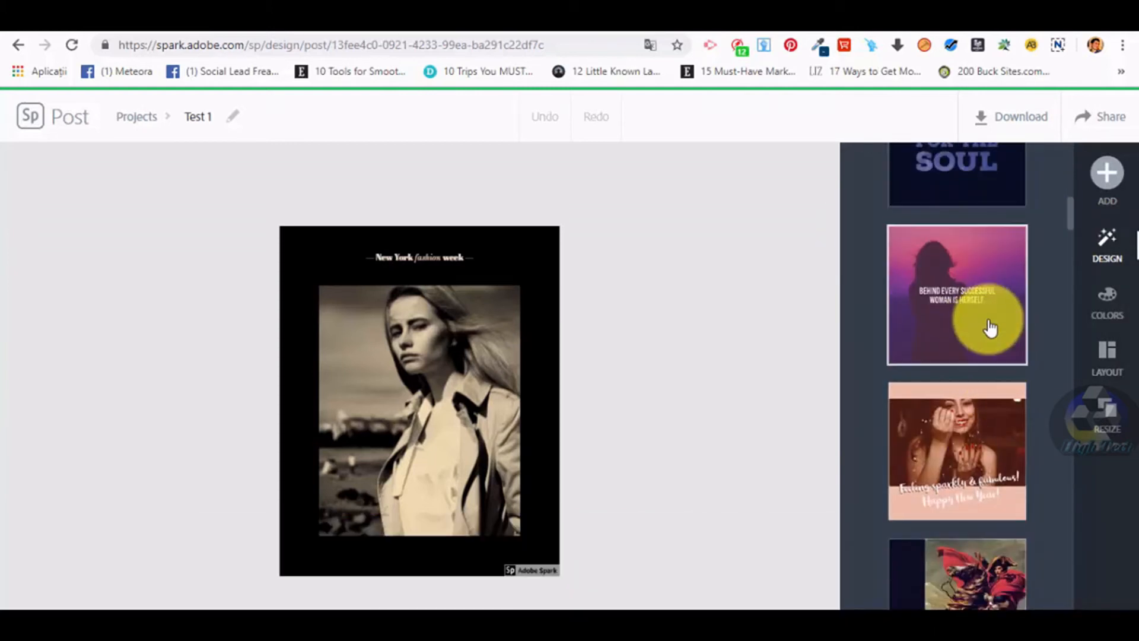
click(990, 328)
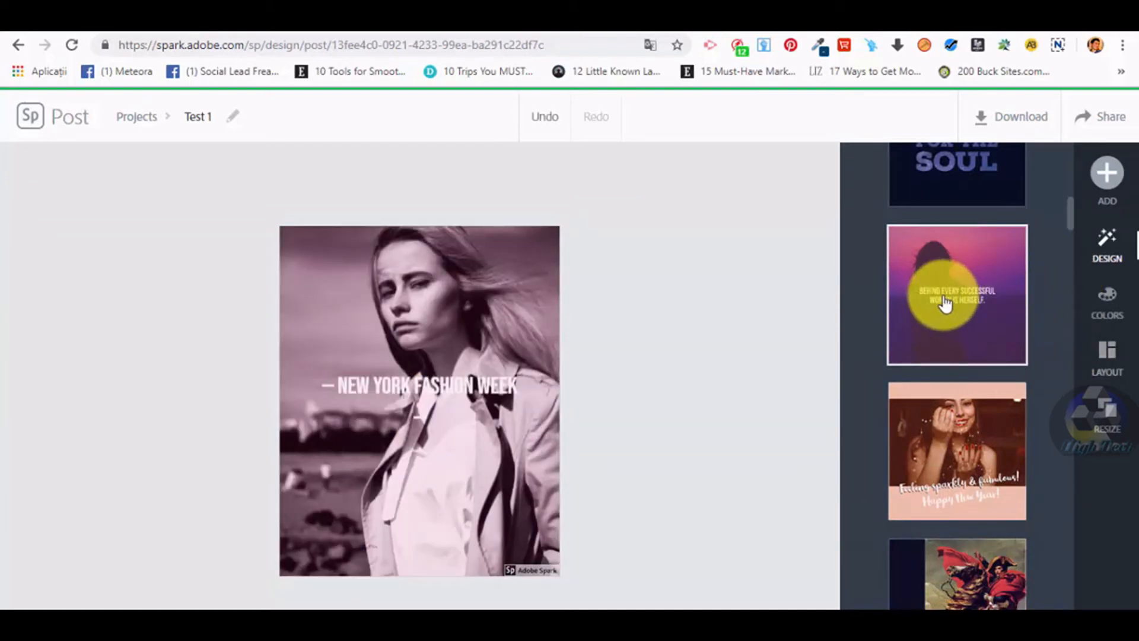
scroll(976, 314, down, 2)
click(982, 350)
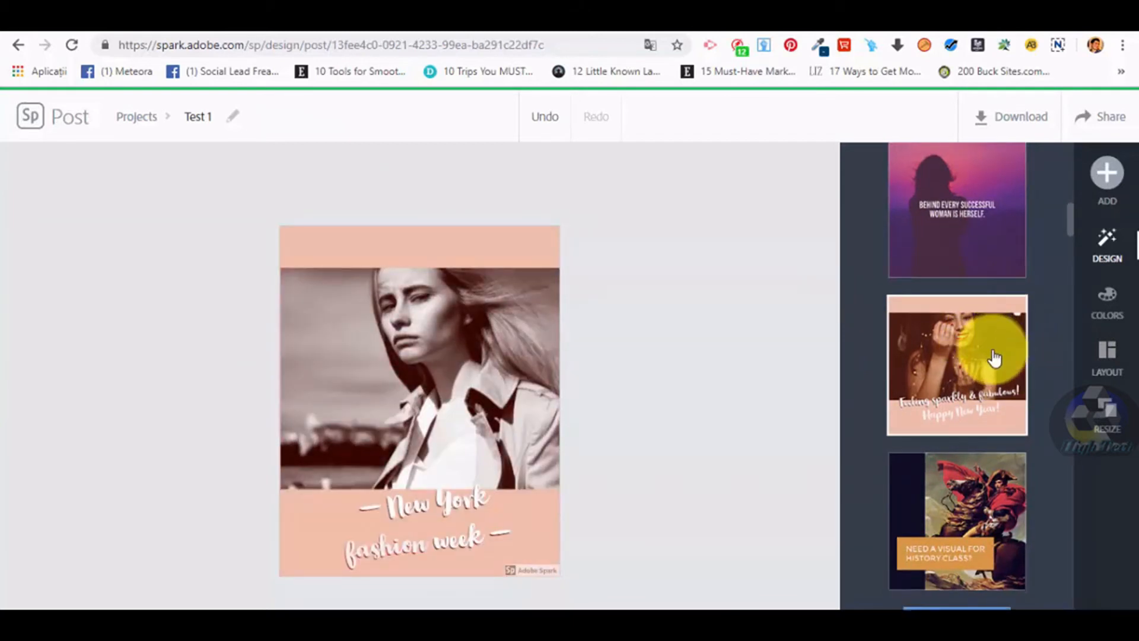
- Apply the "Wishing You a Happy 4th!" design variation to the post
scroll(991, 368, down, 3)
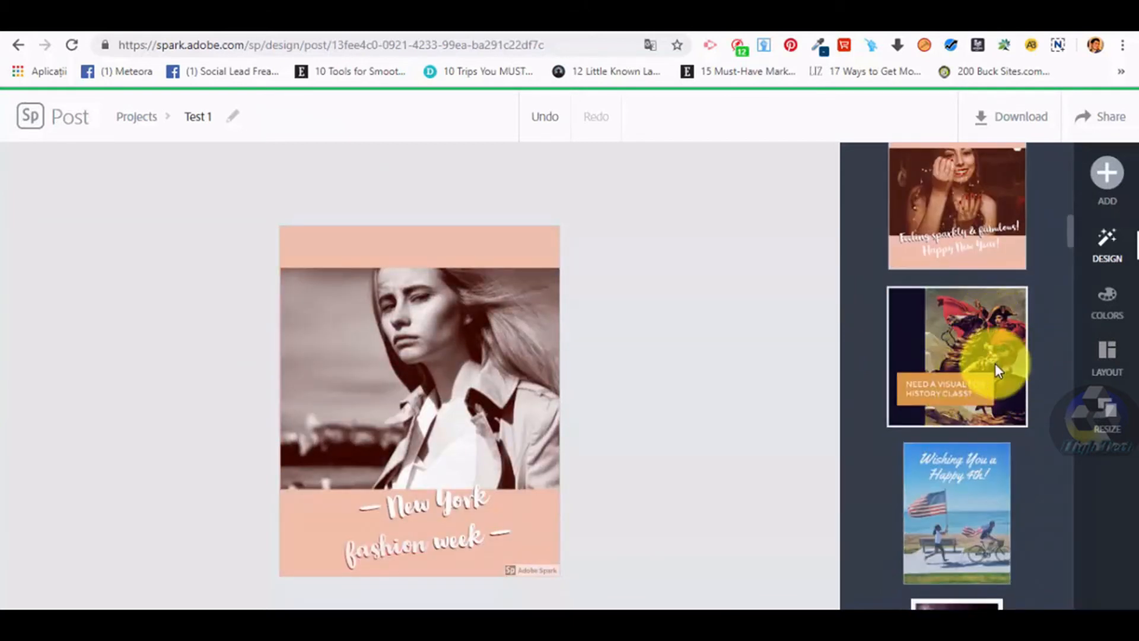
scroll(994, 363, down, 5)
click(945, 281)
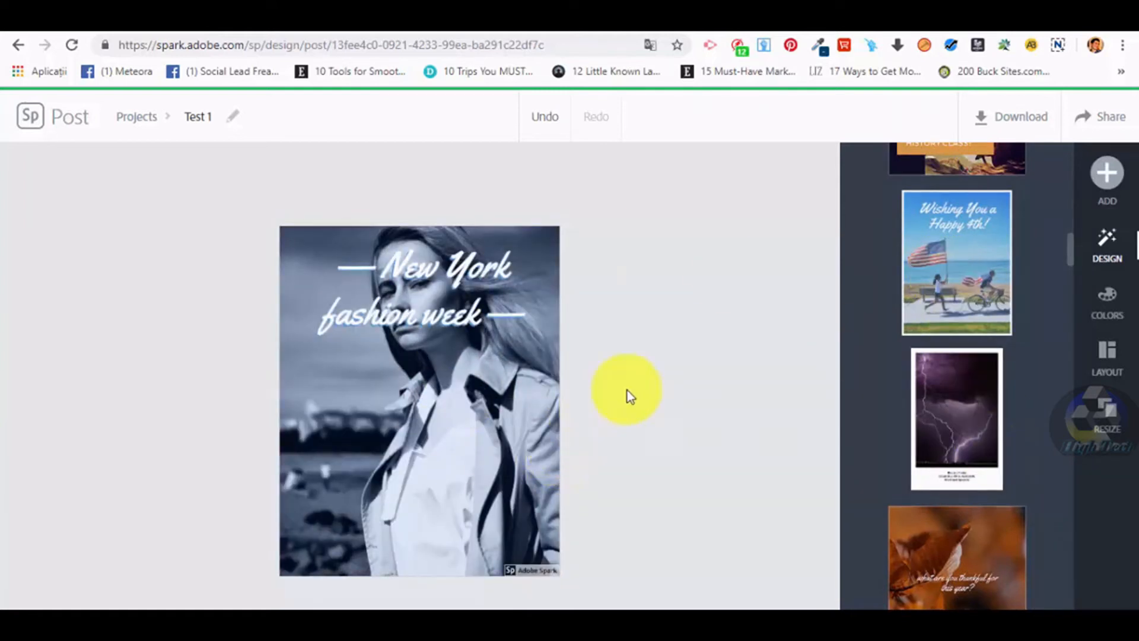
scroll(1062, 335, up, 3)
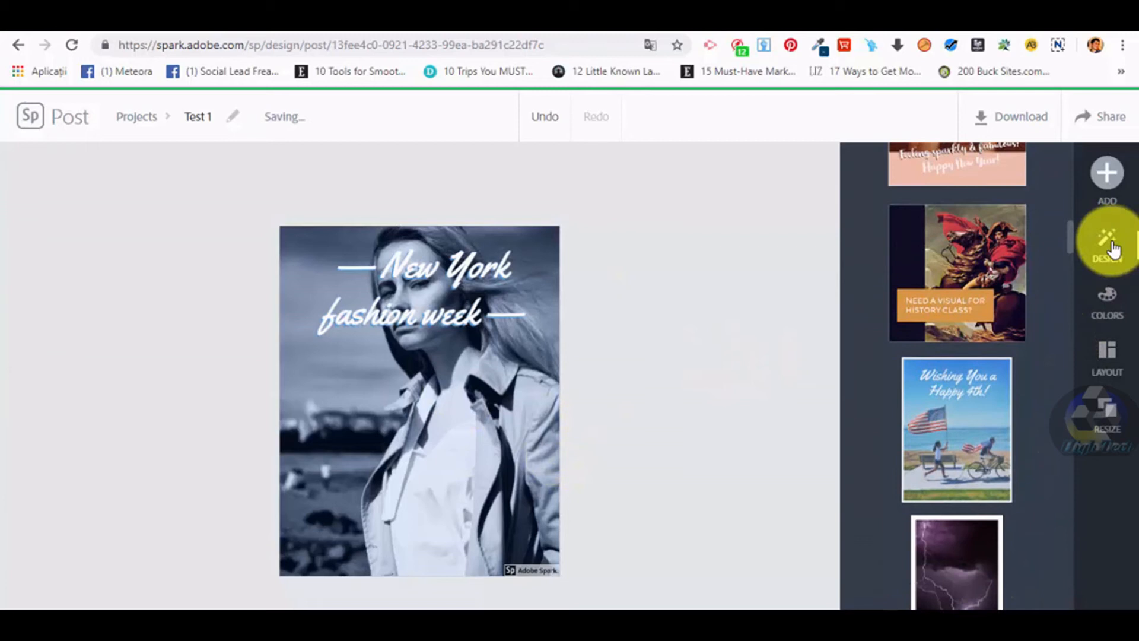
- Search the free photos for "office" and add the photo of the woman with glasses and coloured pencils to the post
click(1097, 165)
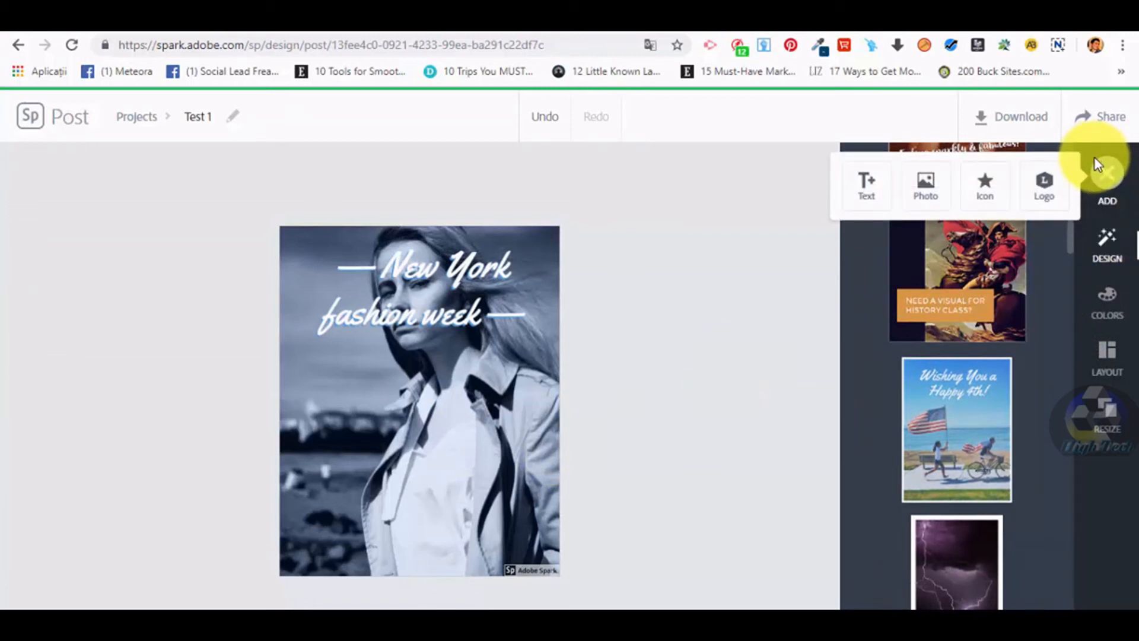
click(1123, 171)
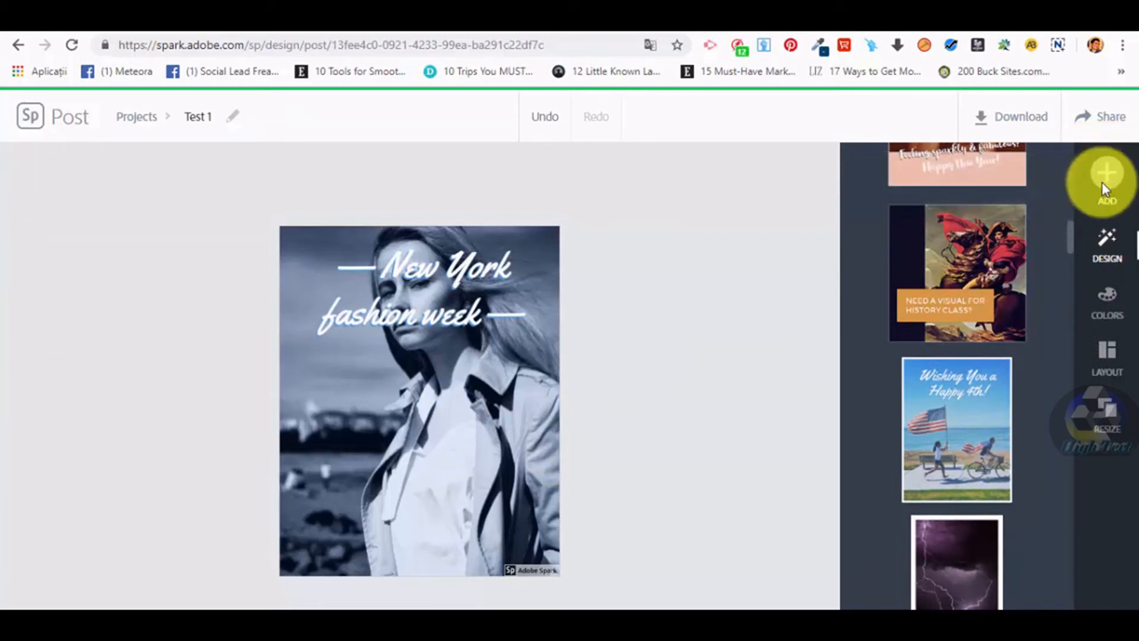
click(1102, 182)
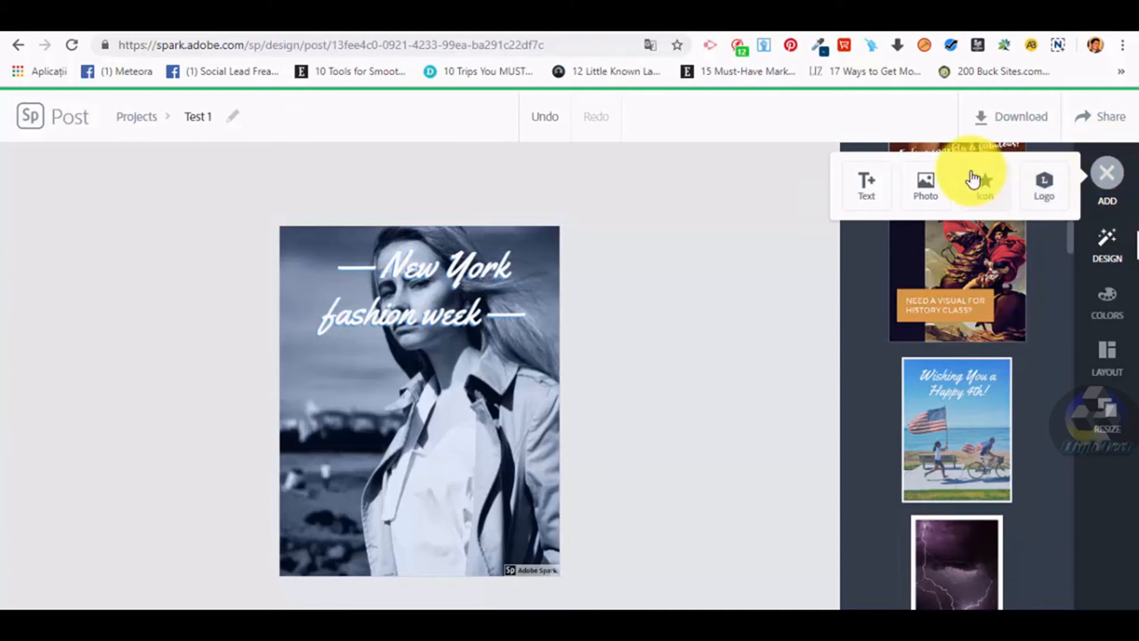
click(927, 184)
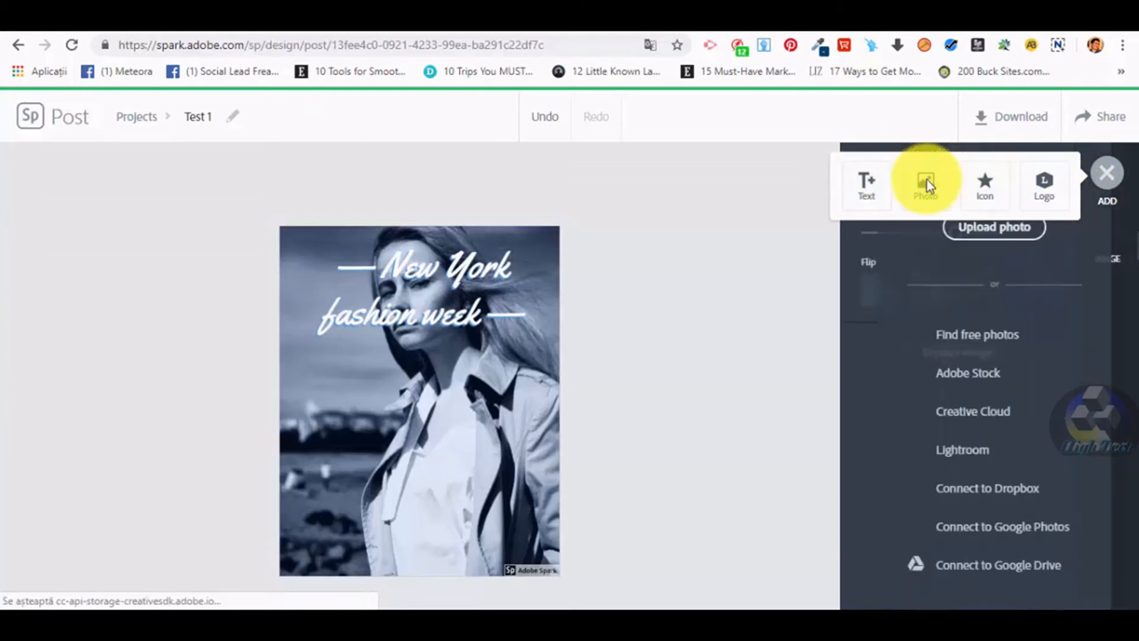
click(973, 342)
text(office)
key(Return)
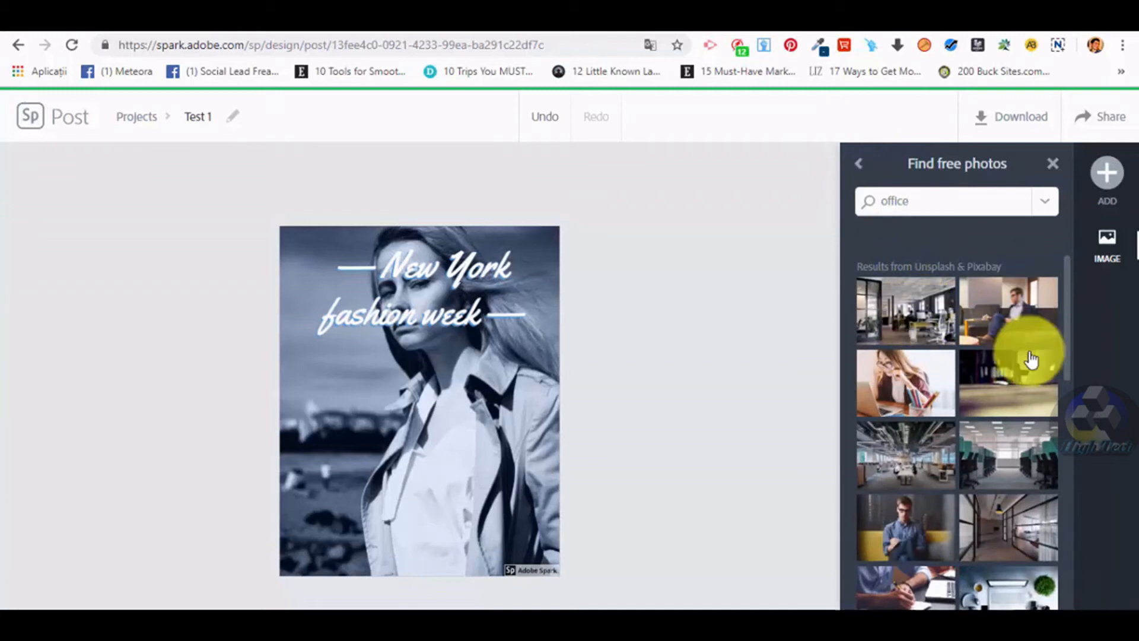
click(900, 373)
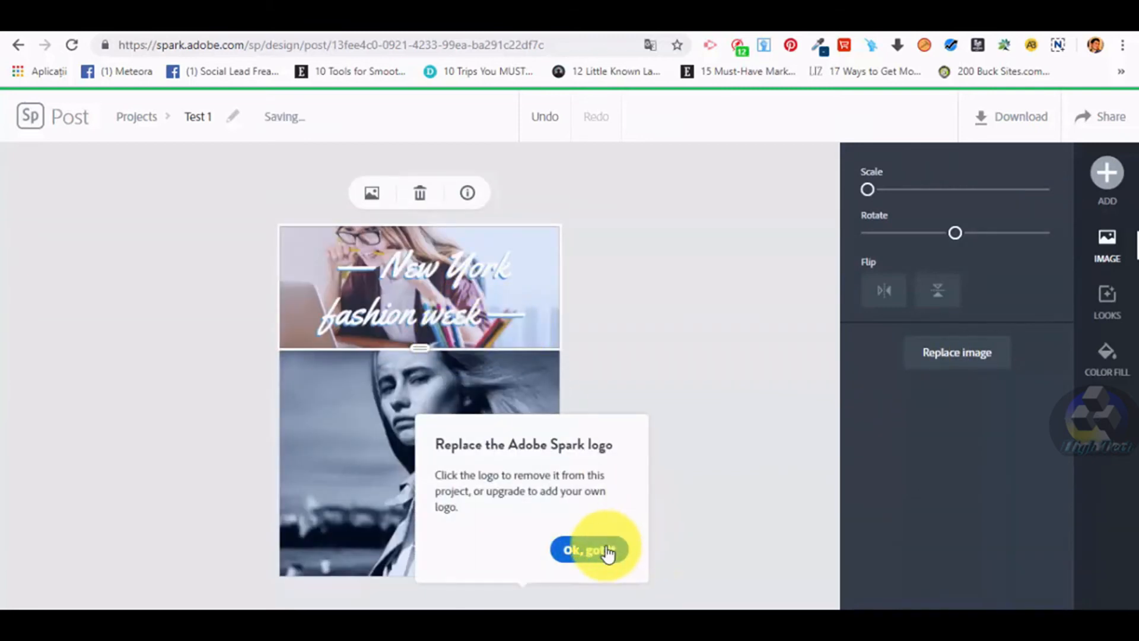
click(608, 552)
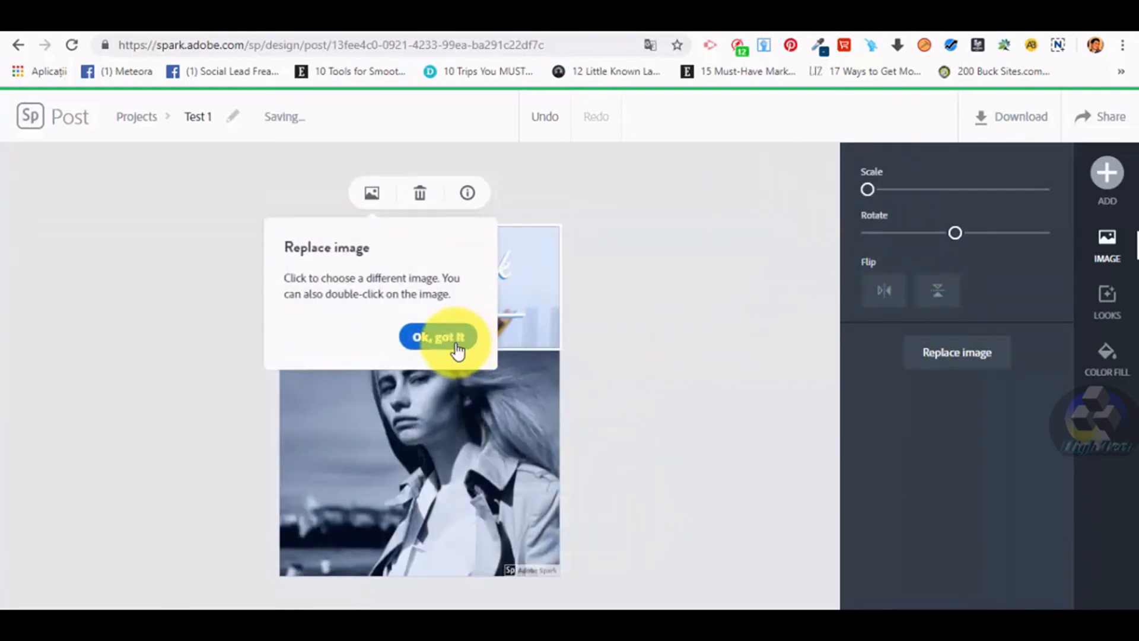
click(449, 337)
- Extend the woman's photo to nearly half of the post's height and reframe it at a scale just above the minimum
drag(421, 353, 407, 572)
drag(404, 483, 493, 567)
drag(428, 548, 461, 421)
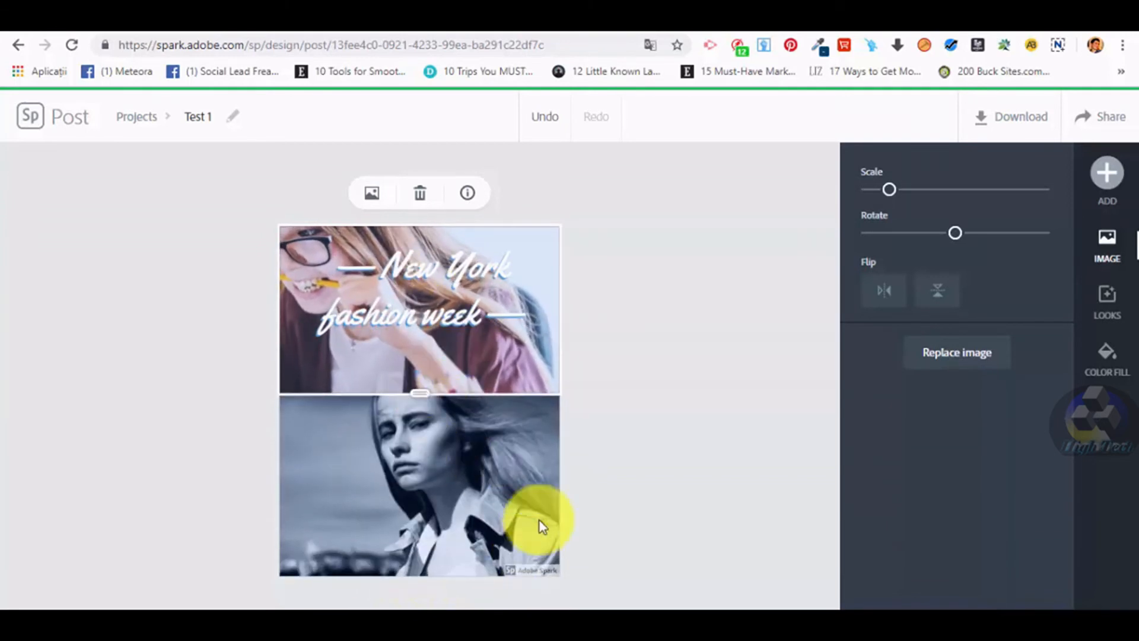
drag(910, 191, 873, 196)
mouse_move(955, 232)
mouse_down()
mouse_move(943, 236)
mouse_move(958, 246)
mouse_up()
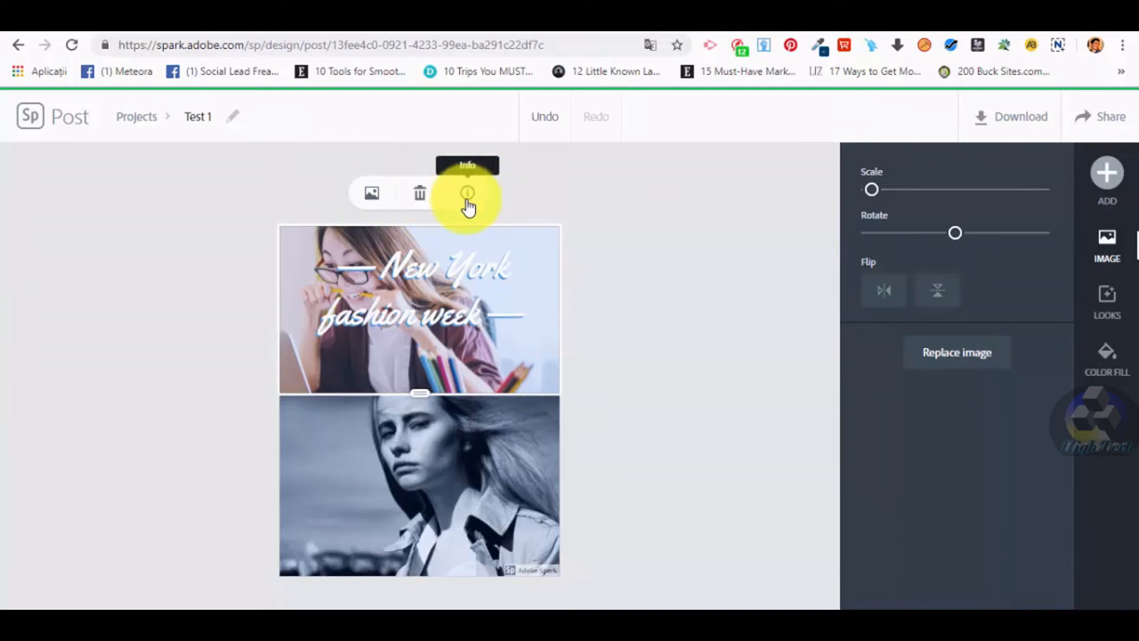
- Replace the lower fashion photo with the free "office" photo of the man in glasses and a blue shirt
click(474, 462)
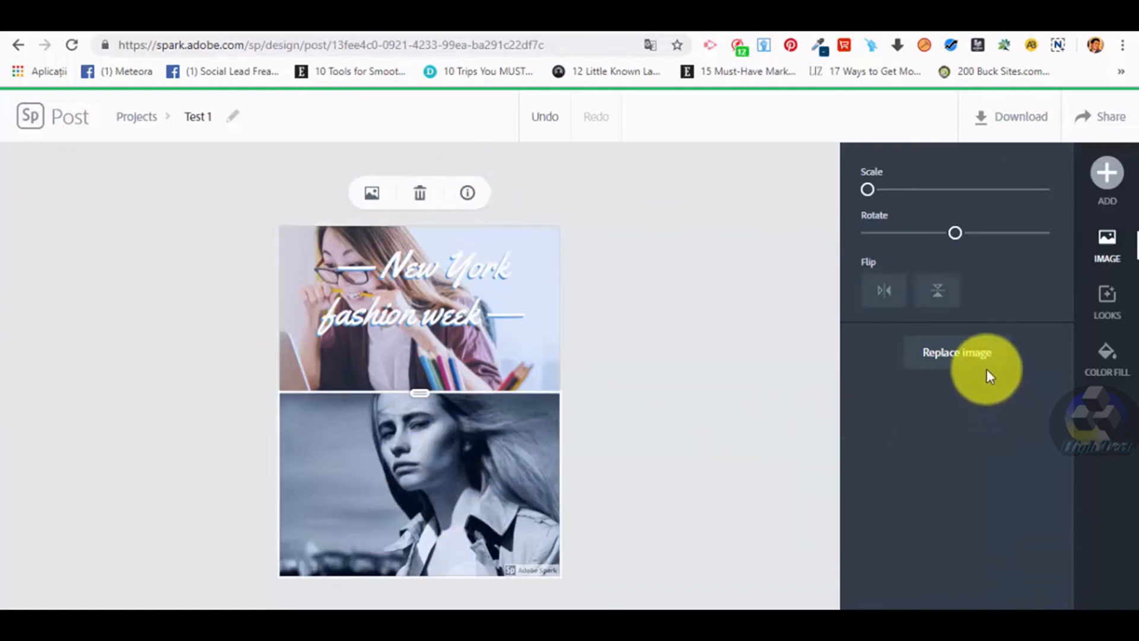
click(974, 356)
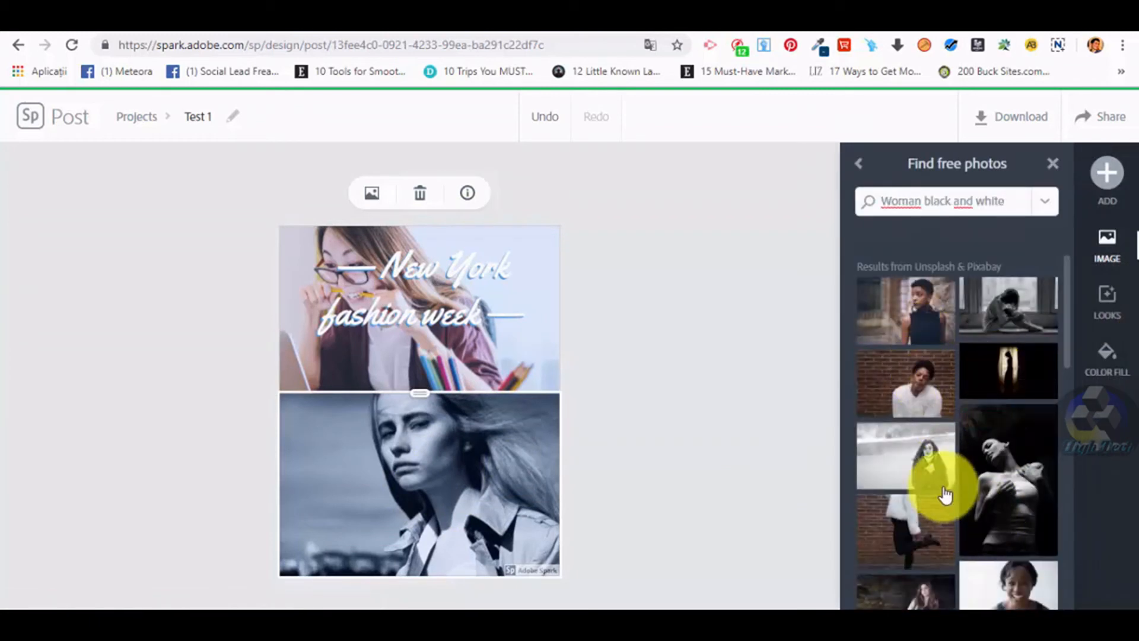
scroll(940, 480, down, 6)
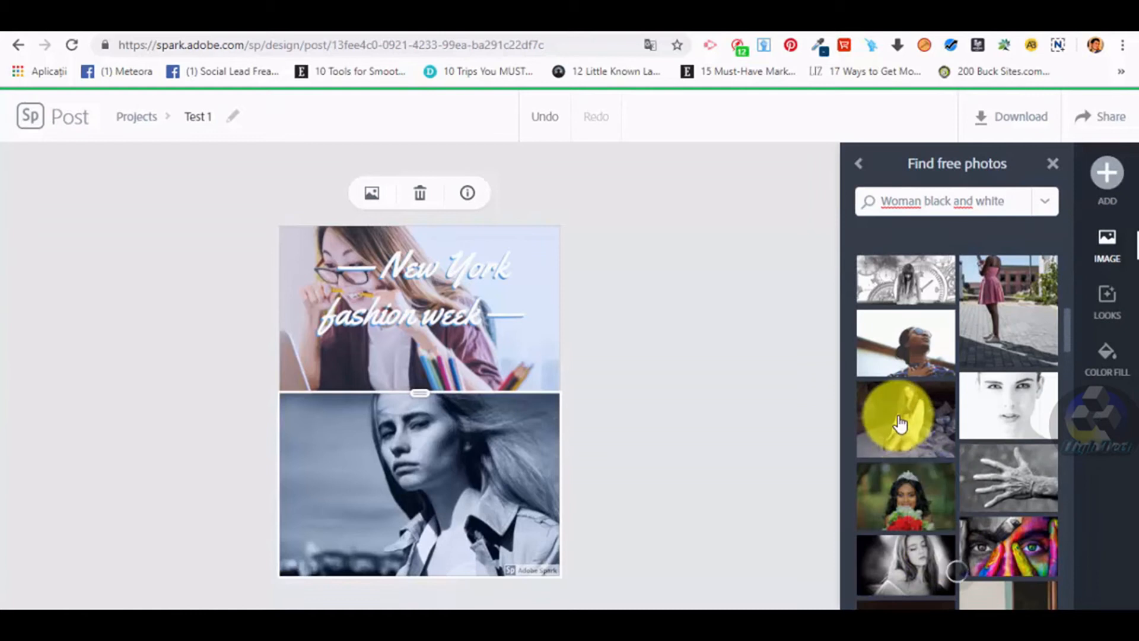
drag(1016, 201, 718, 169)
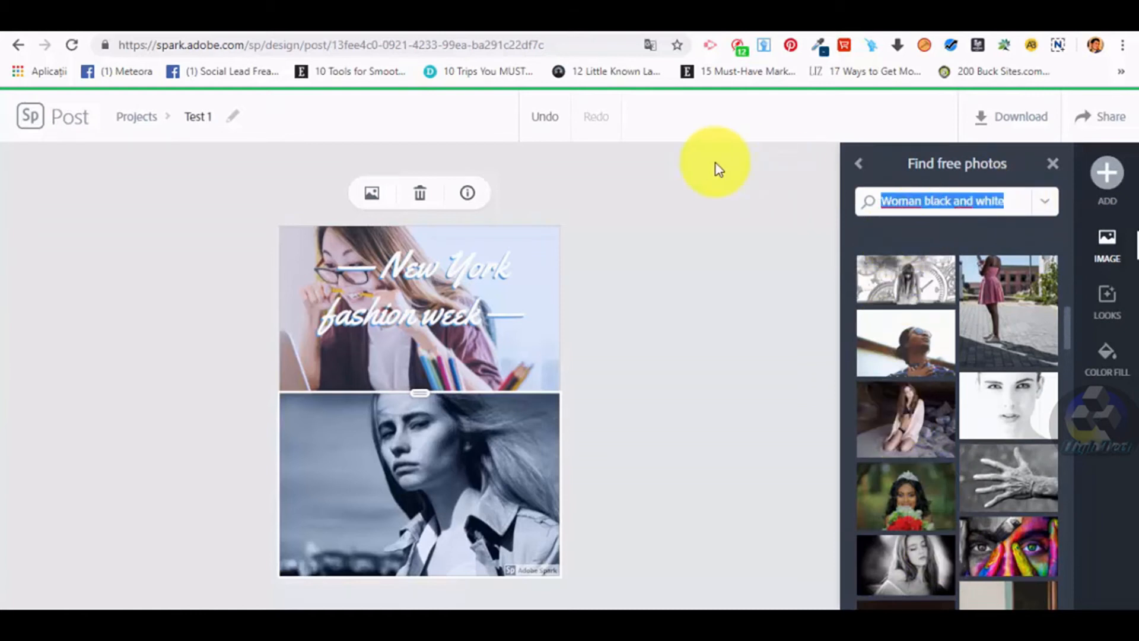
text(office)
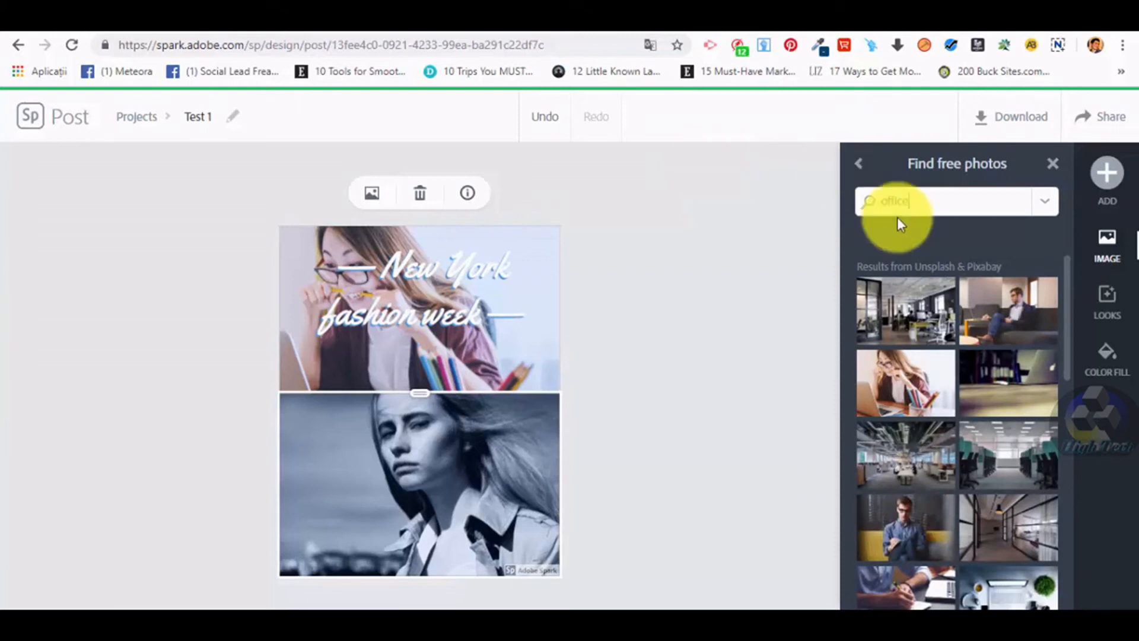
click(913, 527)
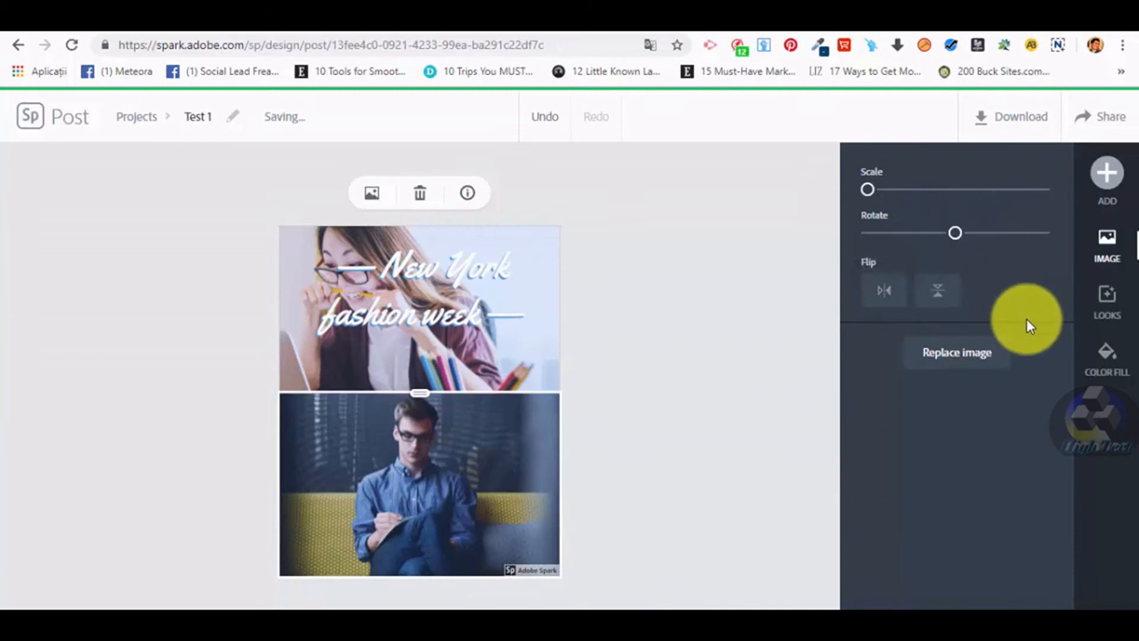
- Add the text "Monday" over the lower photo
click(1108, 176)
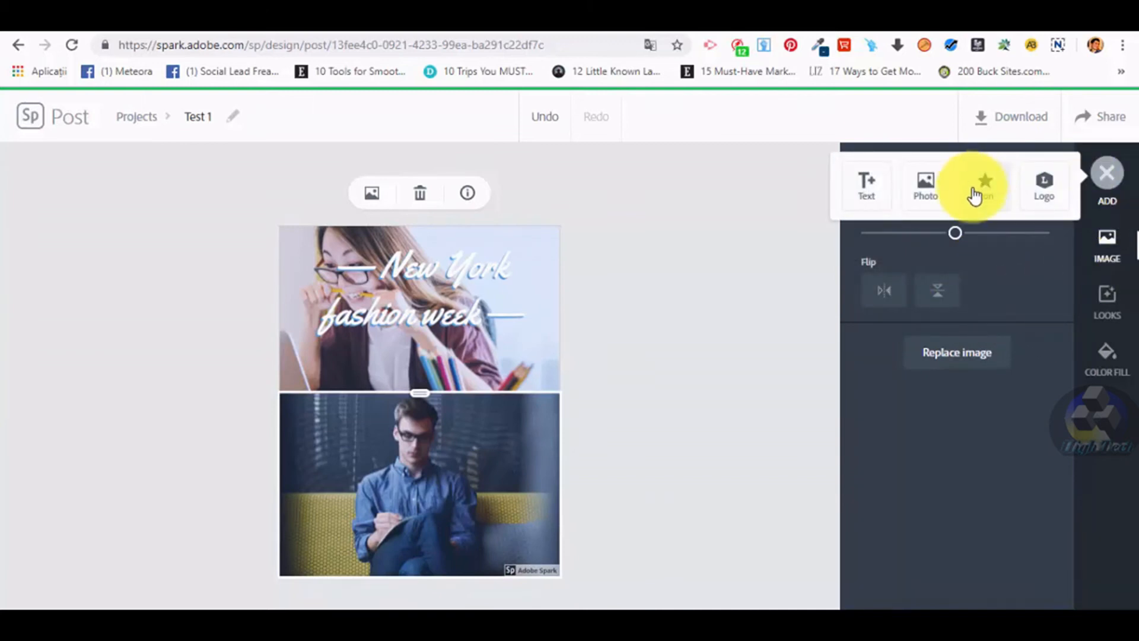
click(866, 184)
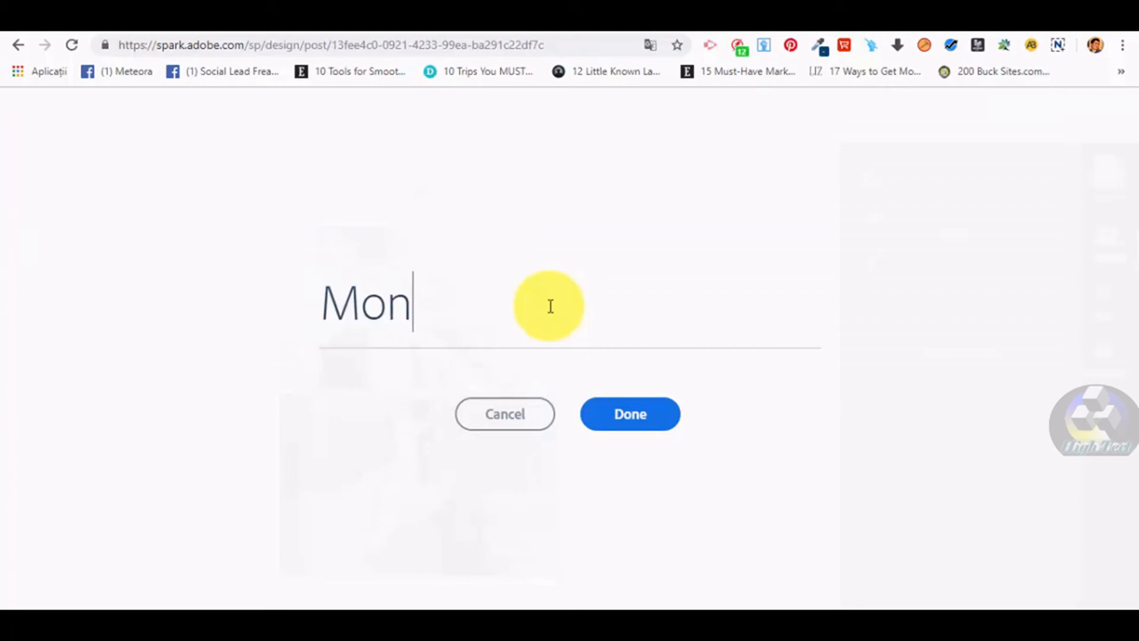
click(620, 422)
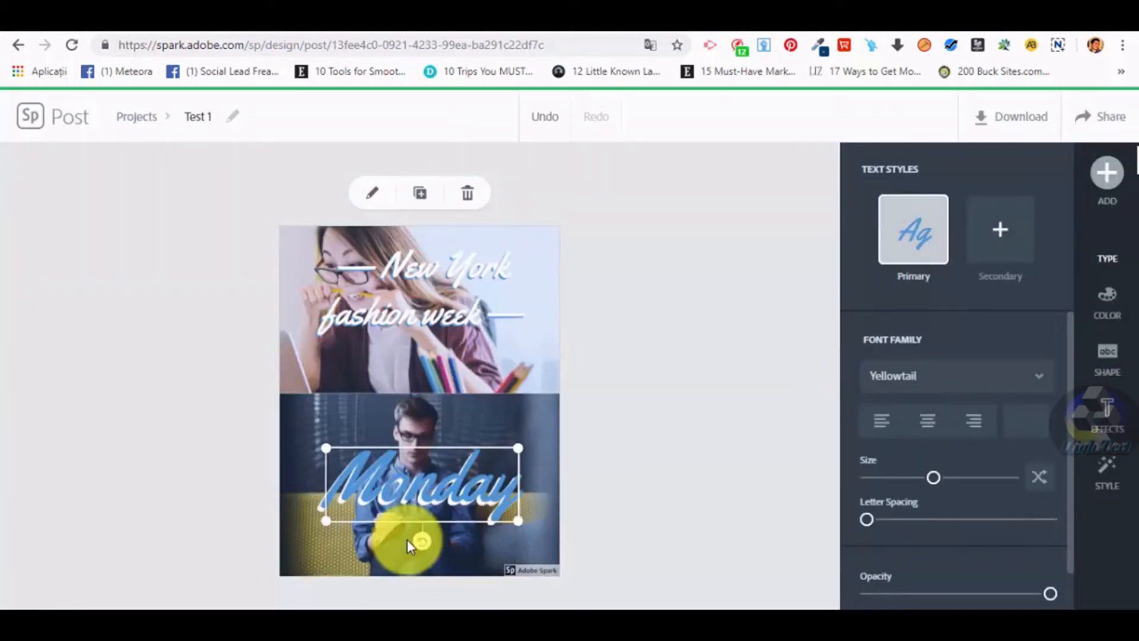
click(974, 420)
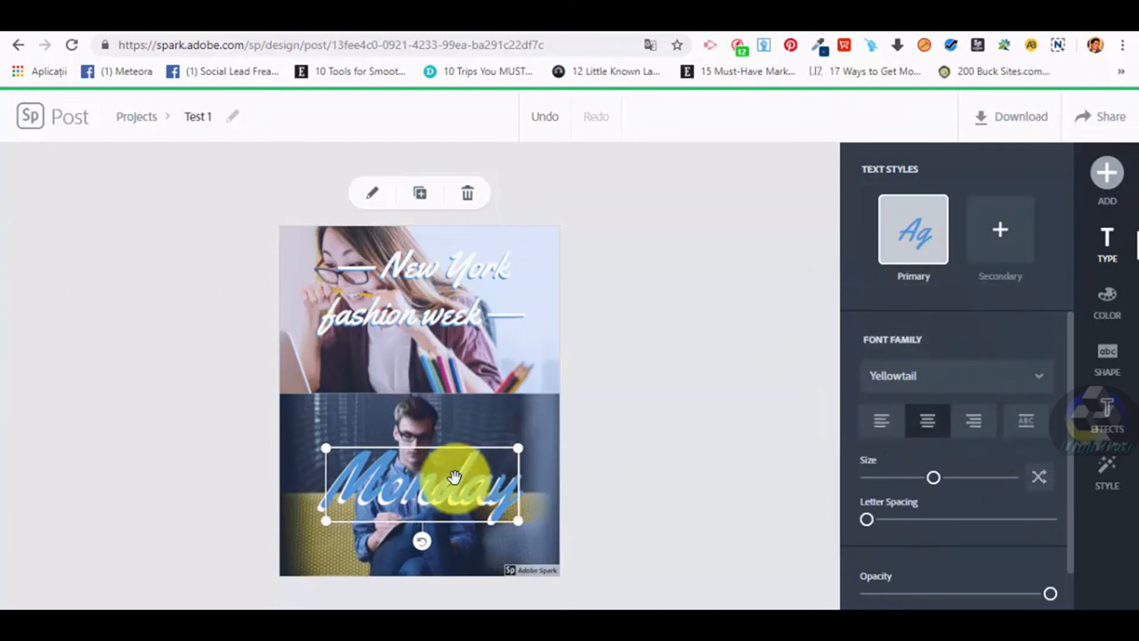
- Try the Secondary text style on the "Monday" text and return it to Primary
click(917, 237)
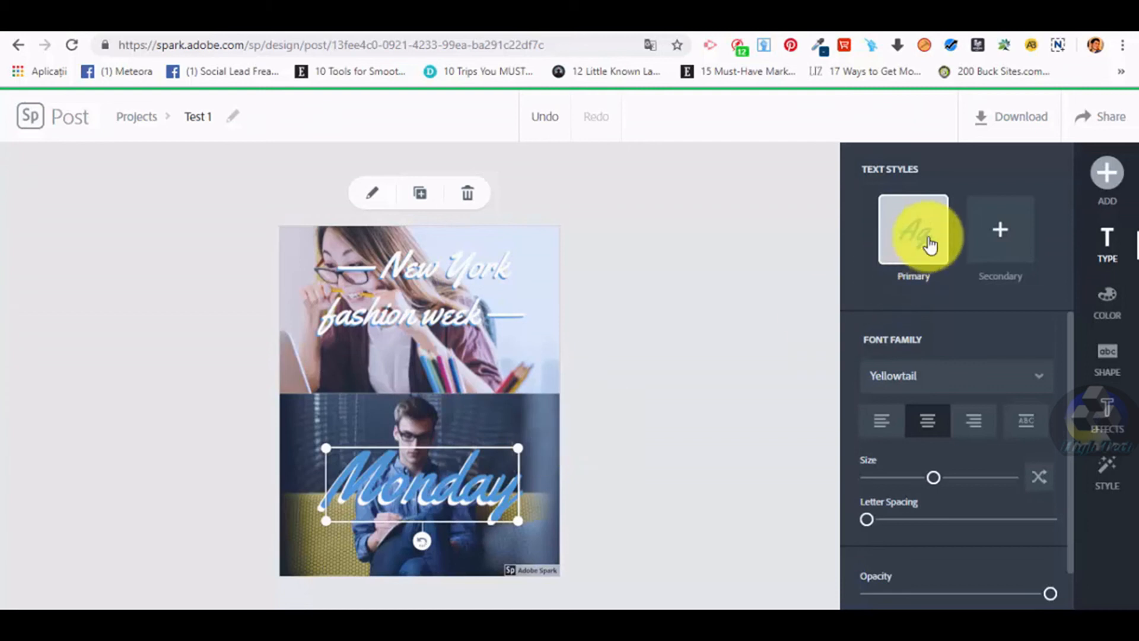
click(994, 250)
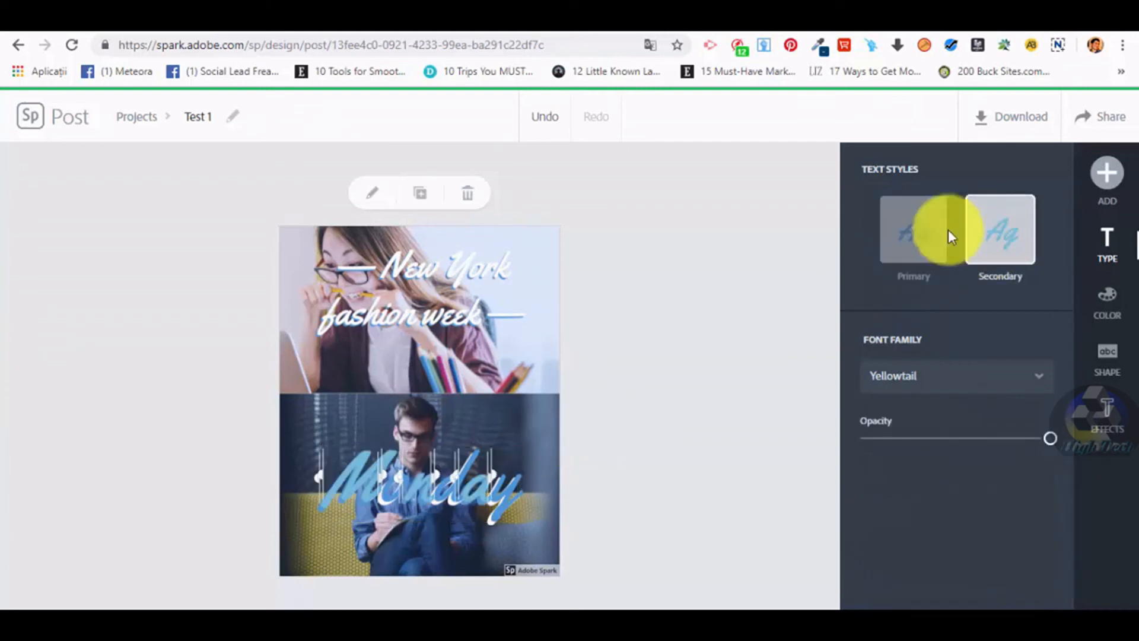
click(906, 222)
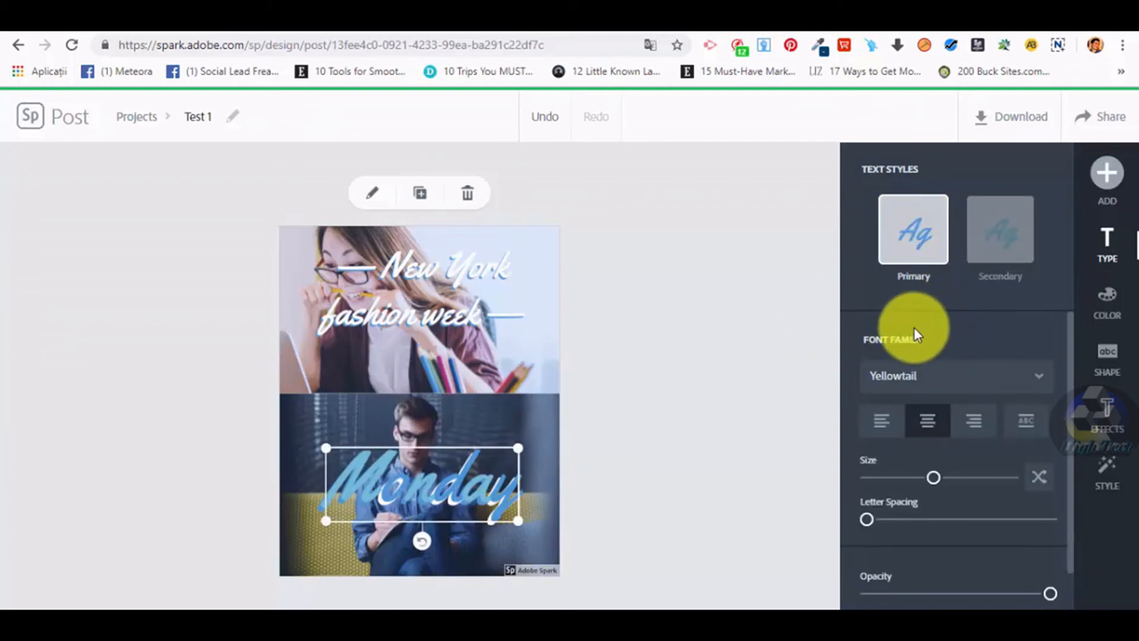
- Make the "Monday" text slightly smaller in the Flood Std Regular font and widen its letter spacing a little
scroll(914, 327, down, 1)
mouse_move(936, 438)
mouse_down()
mouse_move(908, 434)
mouse_move(938, 445)
mouse_move(931, 436)
mouse_up()
click(920, 346)
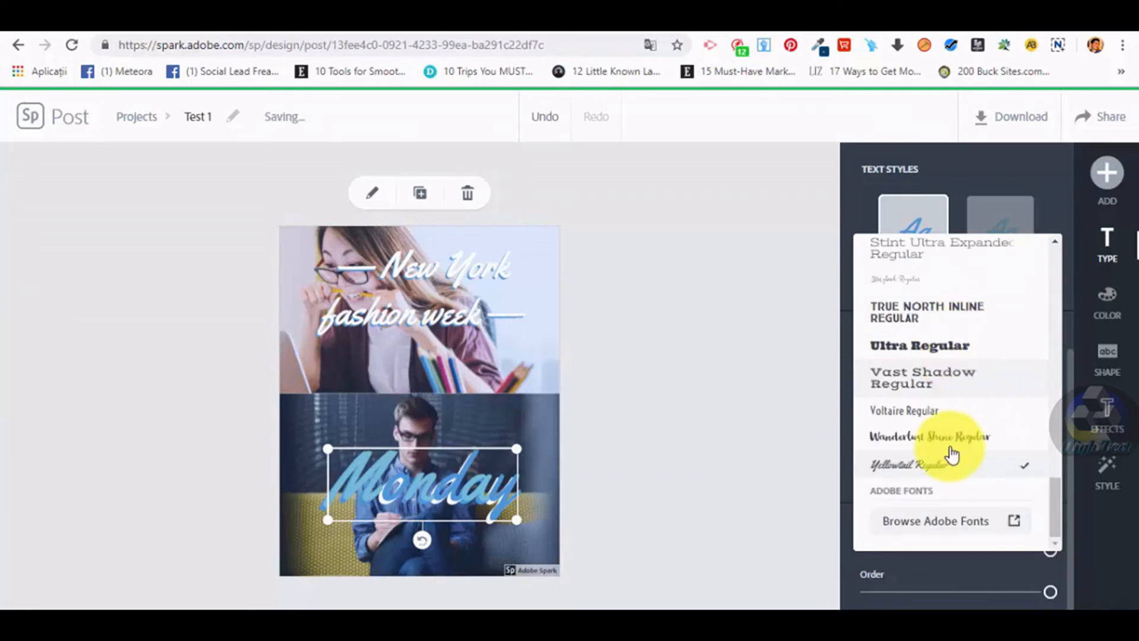
scroll(951, 455, up, 13)
scroll(951, 455, up, 3)
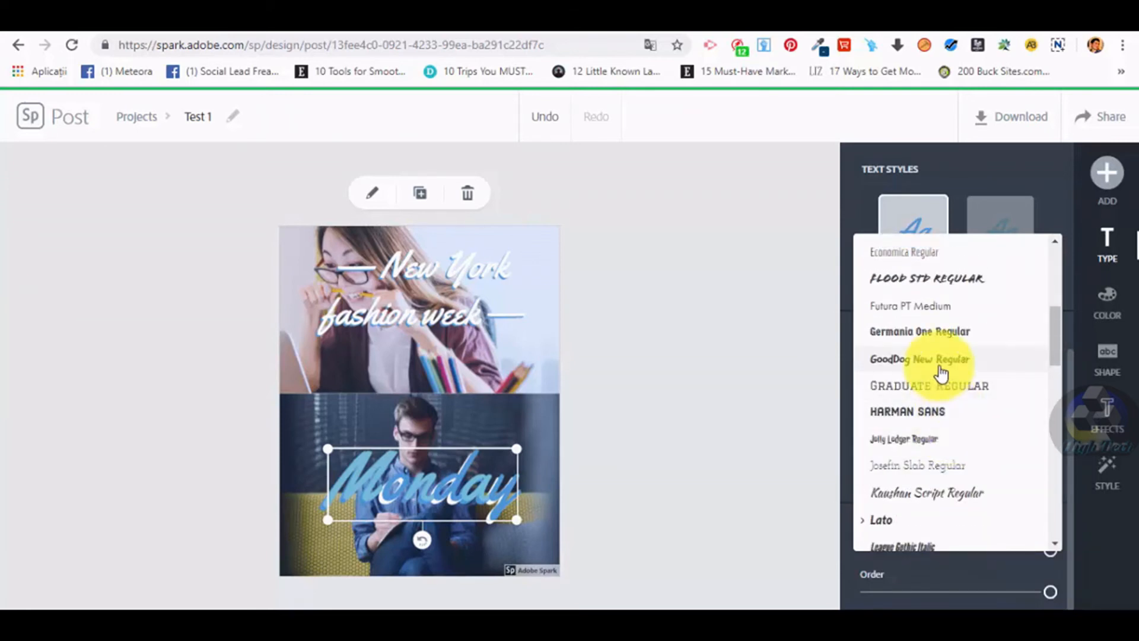
click(932, 284)
click(855, 185)
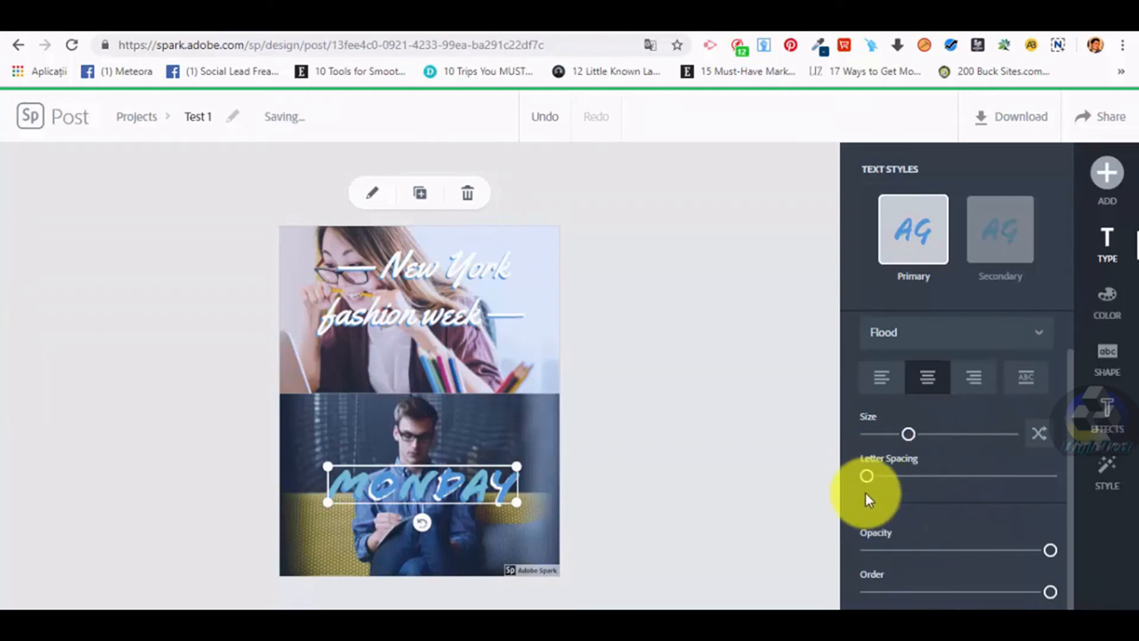
drag(868, 477, 891, 477)
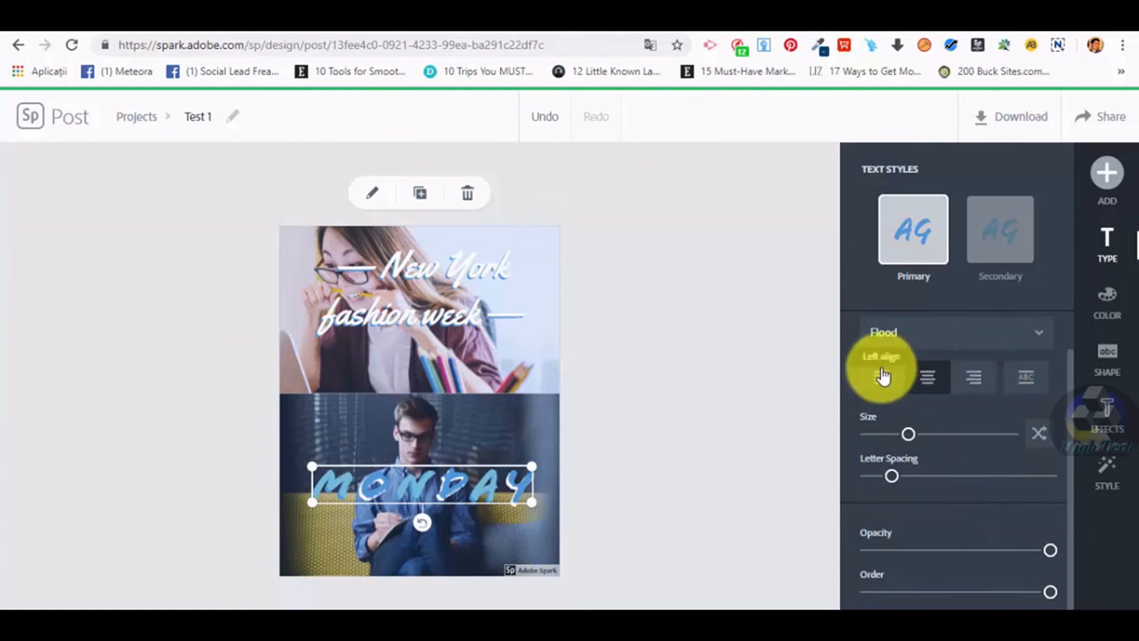
- Switch the "Monday" text to the Secondary style and back to Primary, and test its opacity while keeping it full
scroll(1009, 469, up, 1)
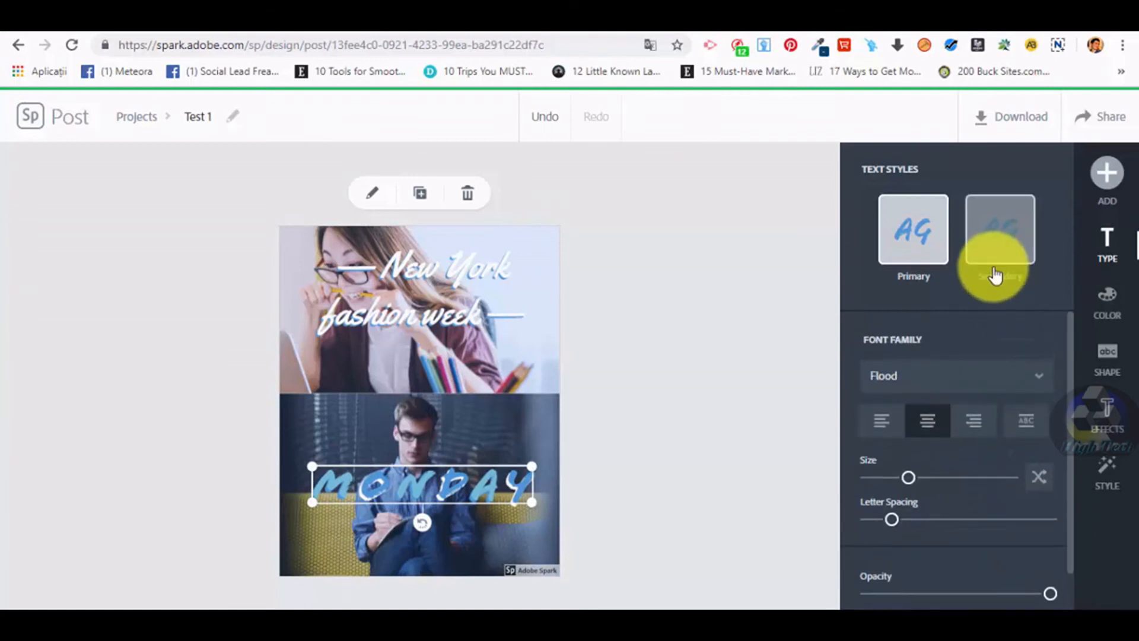
click(991, 248)
click(912, 223)
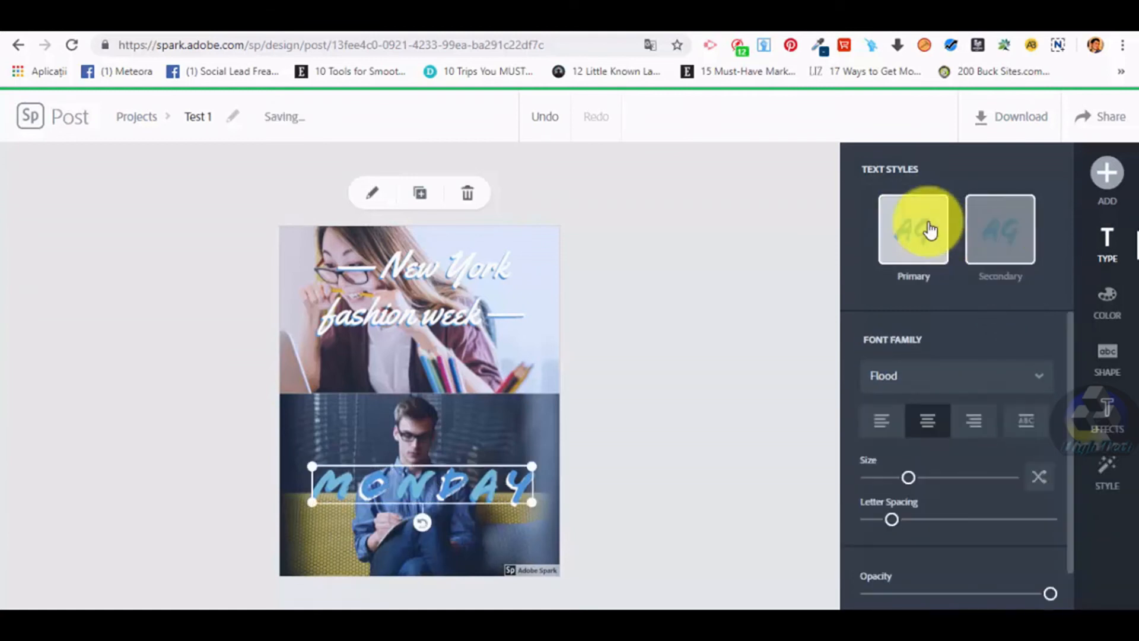
scroll(973, 450, down, 1)
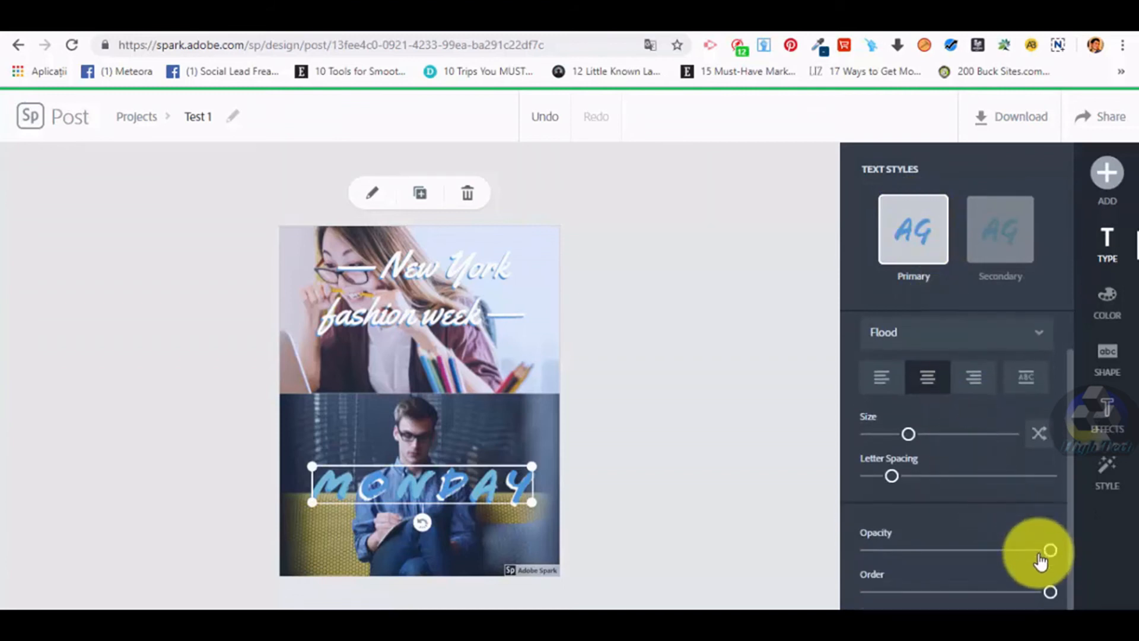
mouse_move(1050, 550)
mouse_down()
mouse_move(991, 550)
mouse_move(1051, 549)
mouse_up()
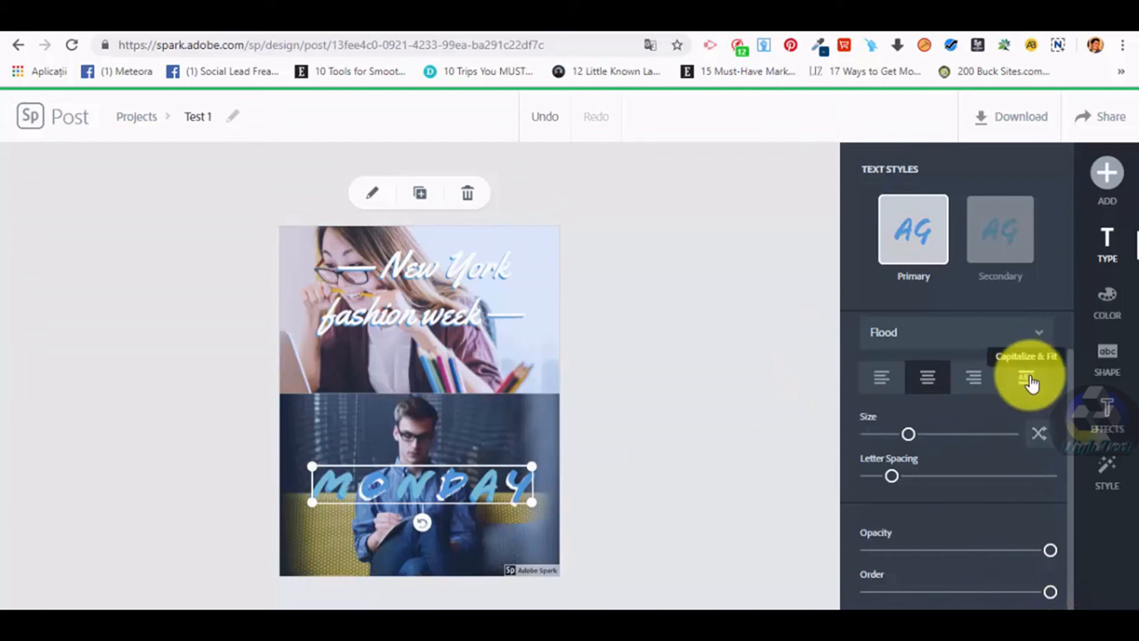
- Try the cutout shape on the "Monday" text and apply the full-width band as its backing shape
click(1107, 172)
click(1119, 255)
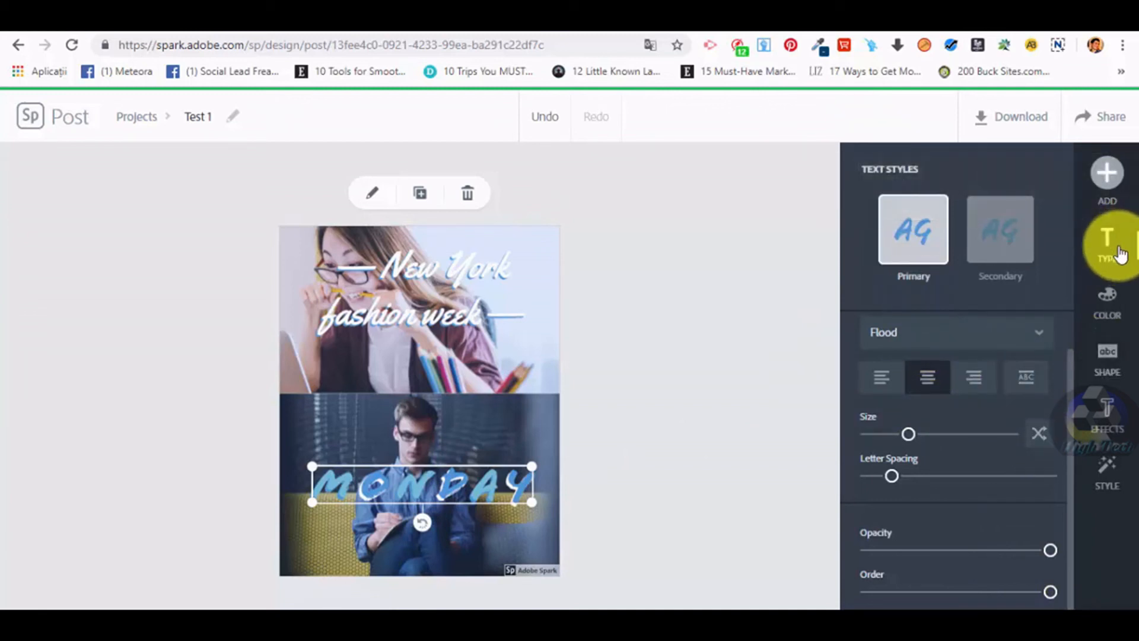
click(1126, 355)
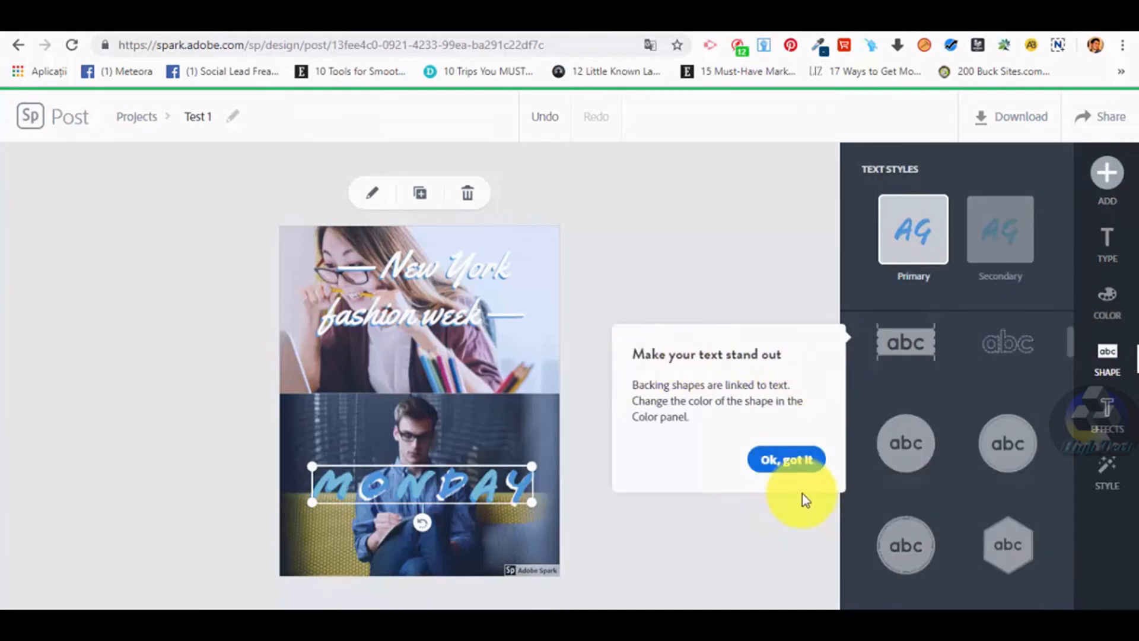
click(794, 459)
click(922, 346)
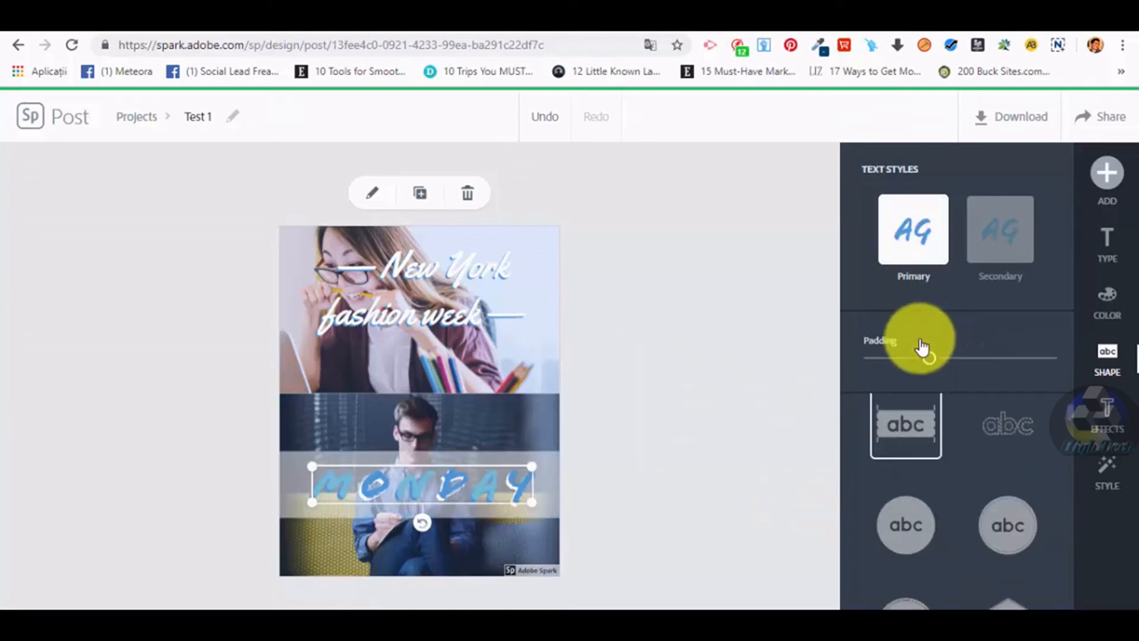
click(1017, 433)
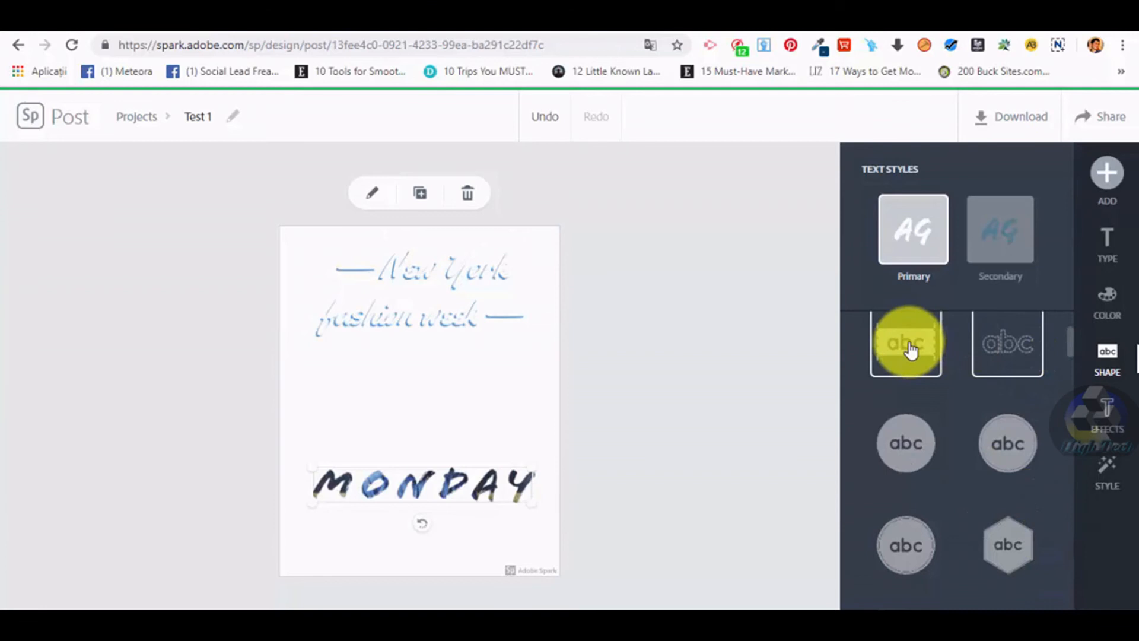
click(898, 334)
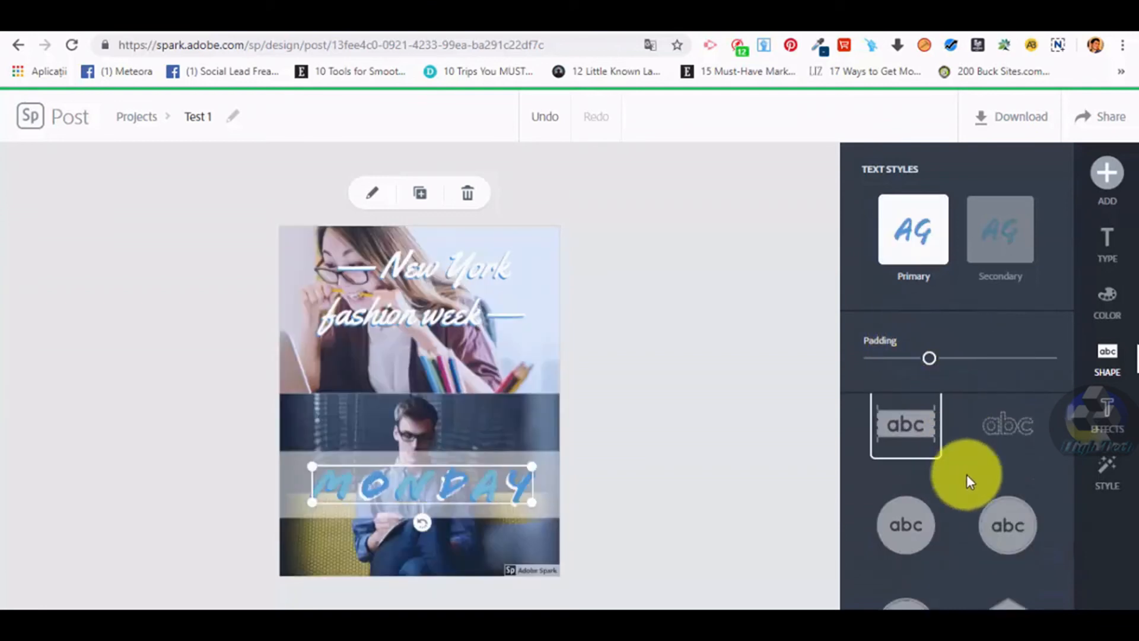
- Try circle, diamond and rounded-rectangle backing shapes behind the "Monday" text
click(932, 535)
scroll(923, 504, down, 1)
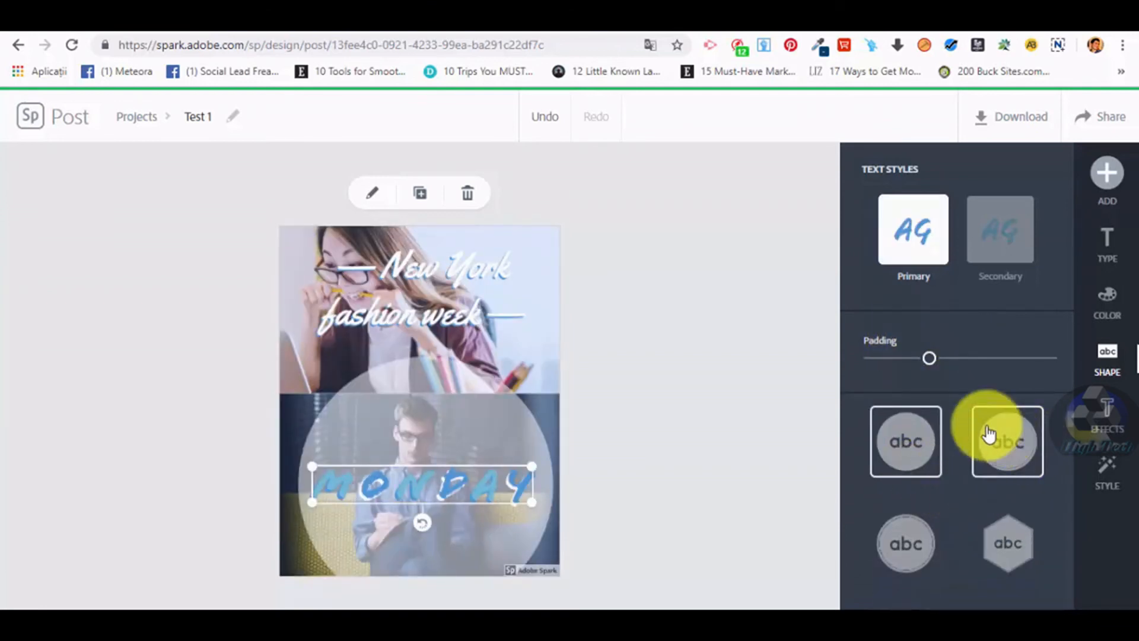
click(987, 434)
scroll(976, 427, down, 3)
click(920, 490)
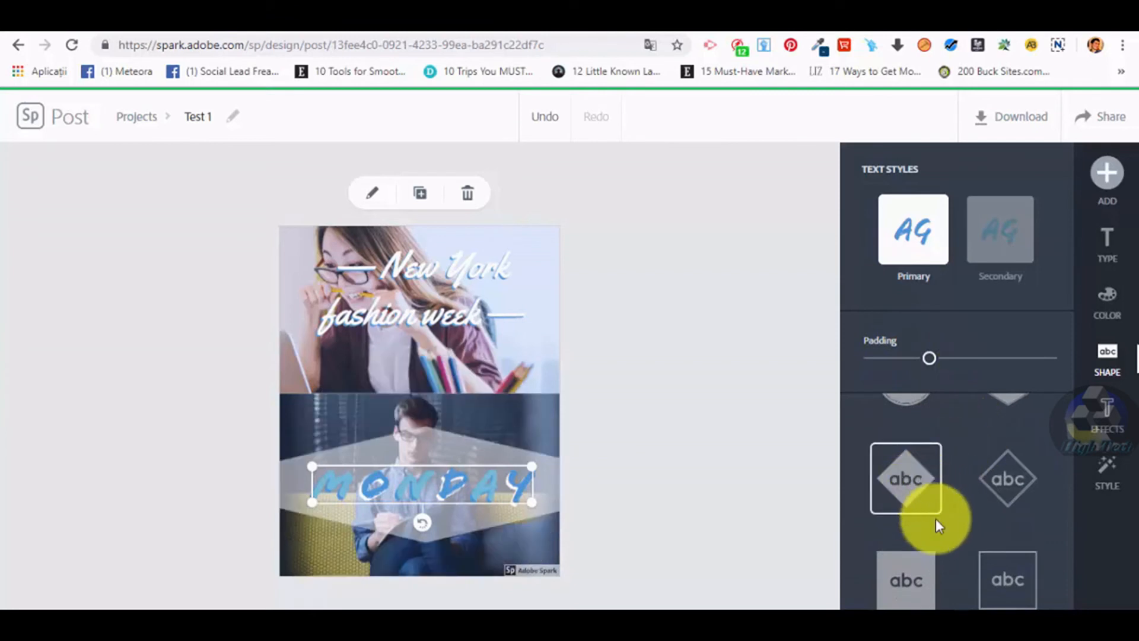
scroll(936, 509, down, 3)
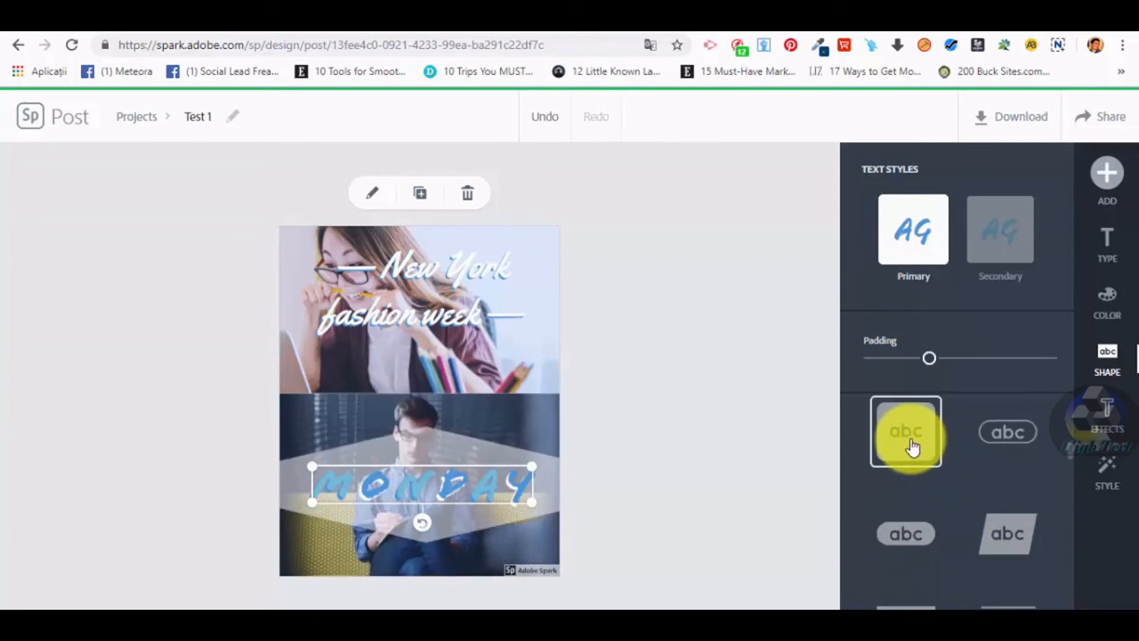
click(912, 446)
scroll(967, 491, down, 4)
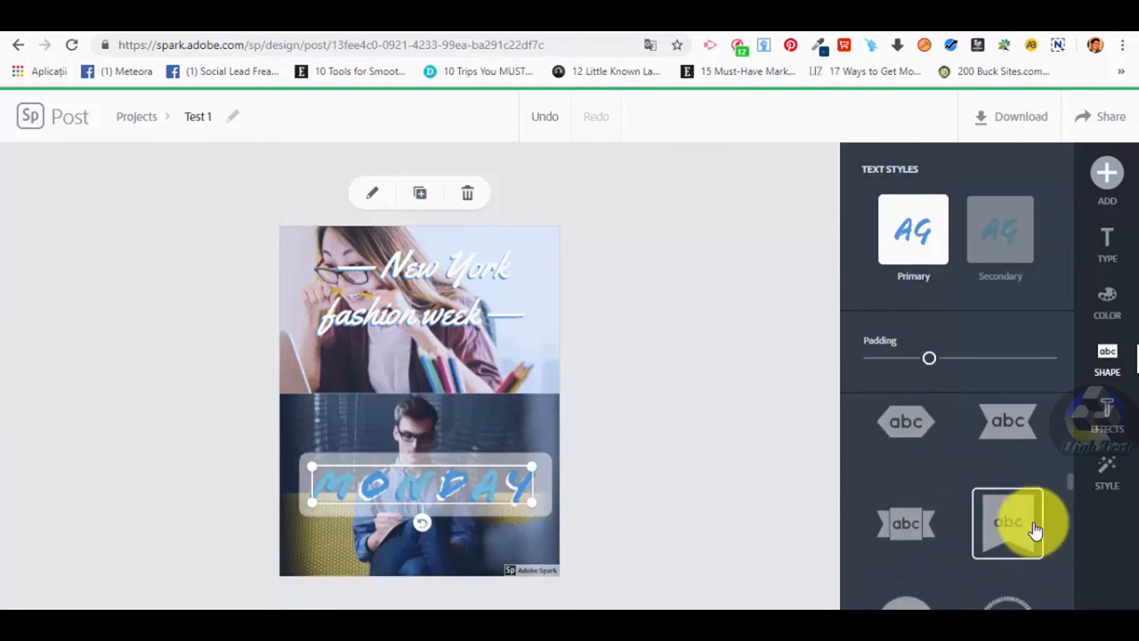
- Back the "Monday" text with the folded ribbon banner at minimum padding, and compare the Secondary style before returning to Primary
click(930, 522)
drag(932, 363, 852, 359)
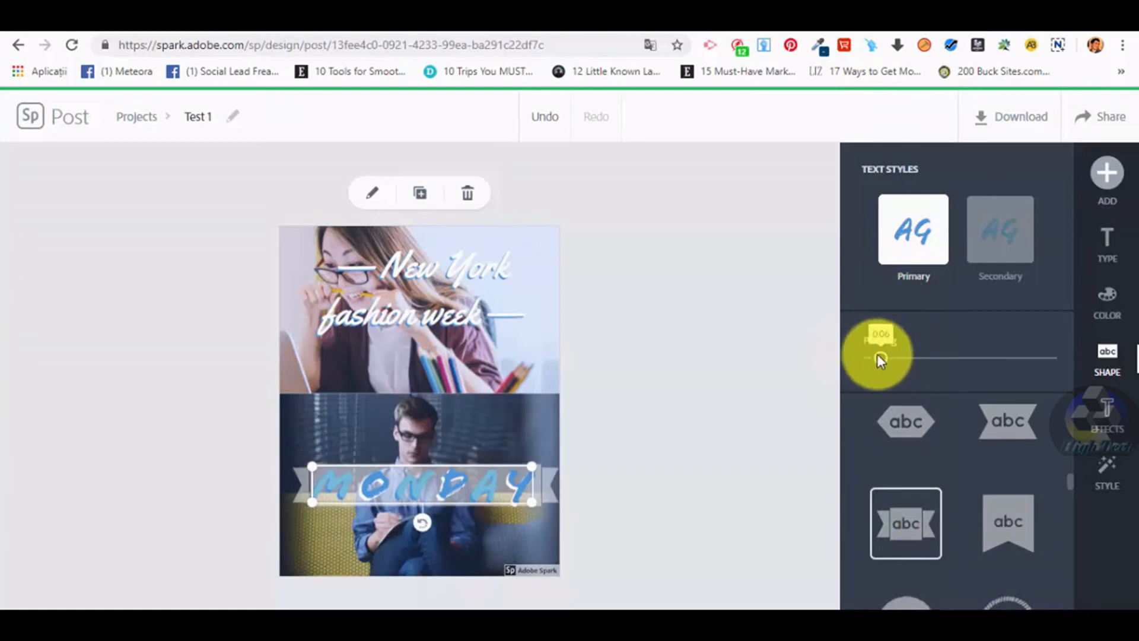
click(980, 237)
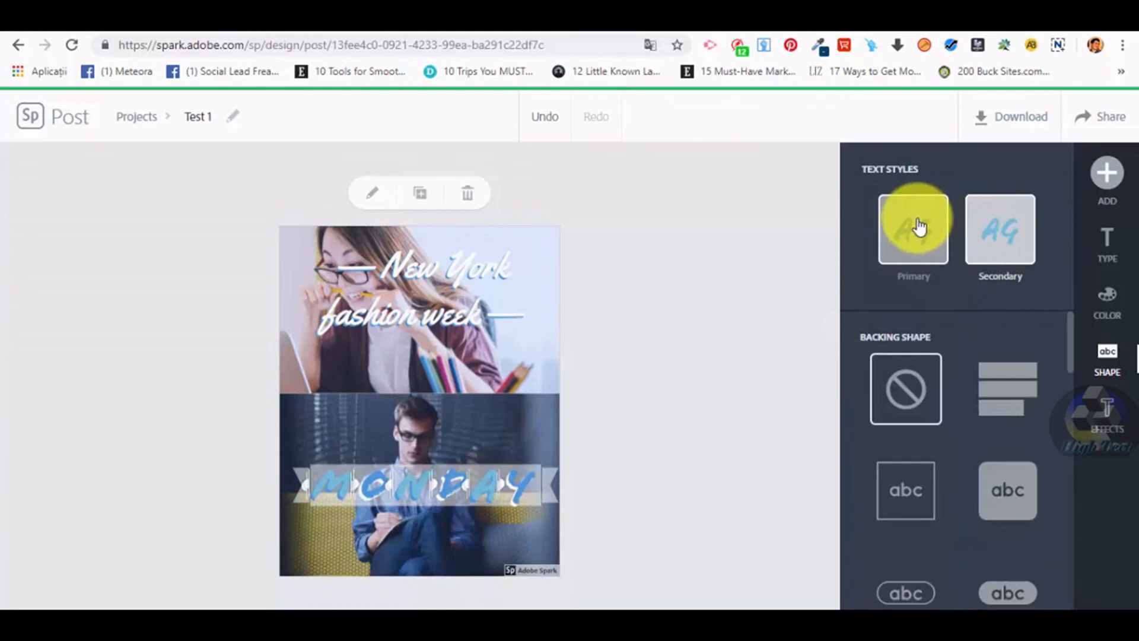
click(919, 226)
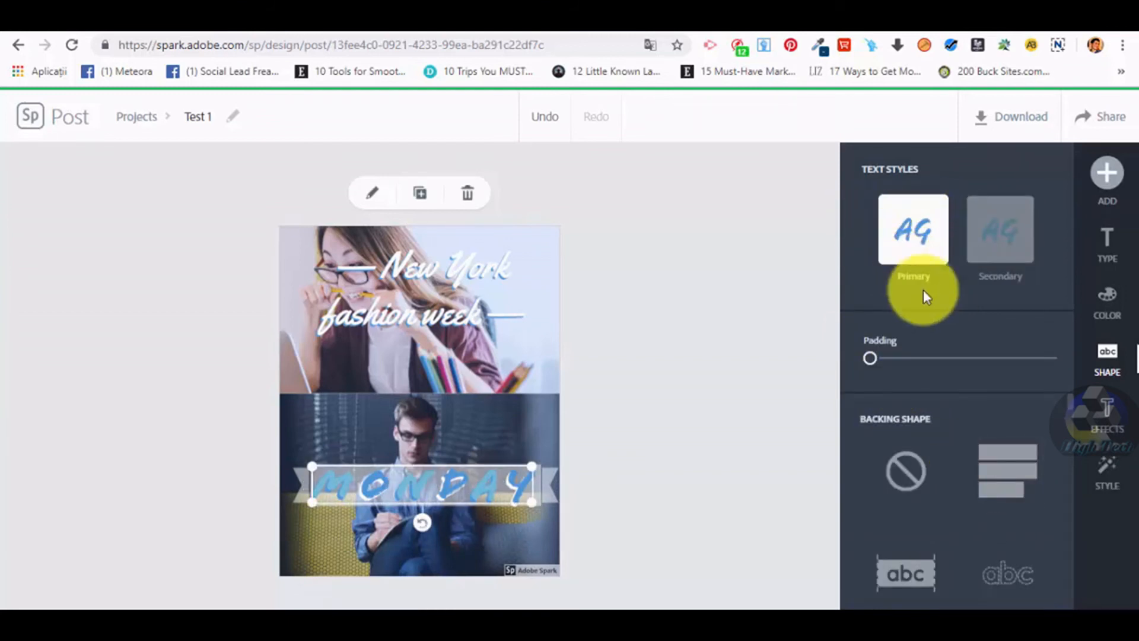
- Browse the remaining backing shapes and try the Facebook icon shape on the "Monday" text
scroll(1044, 484, down, 10)
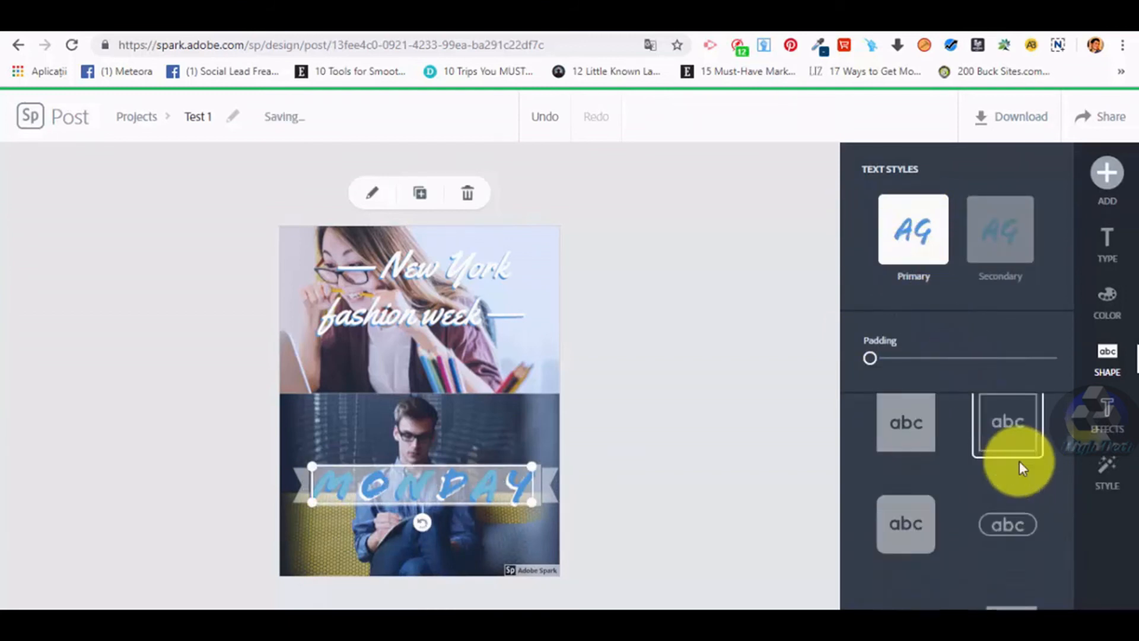
scroll(997, 492, down, 10)
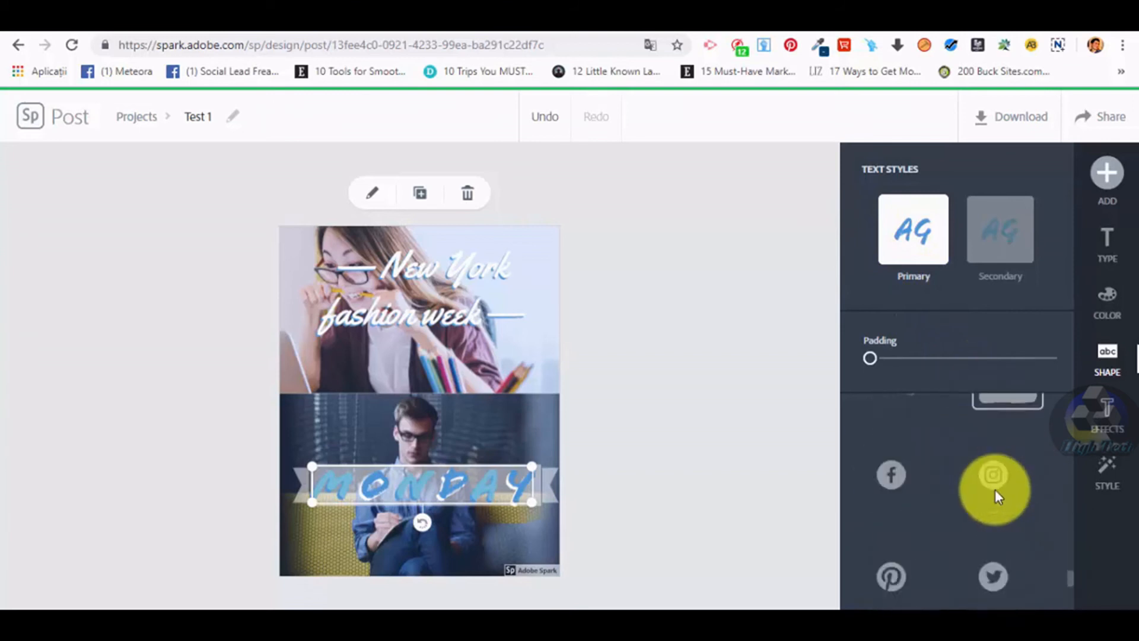
scroll(997, 498, up, 4)
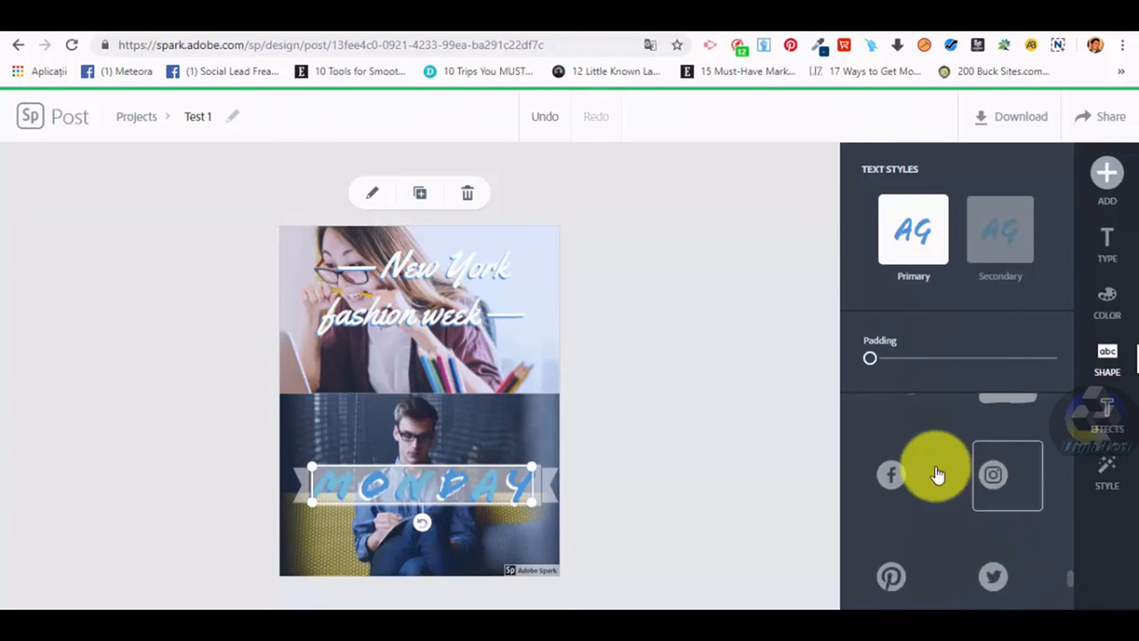
click(908, 479)
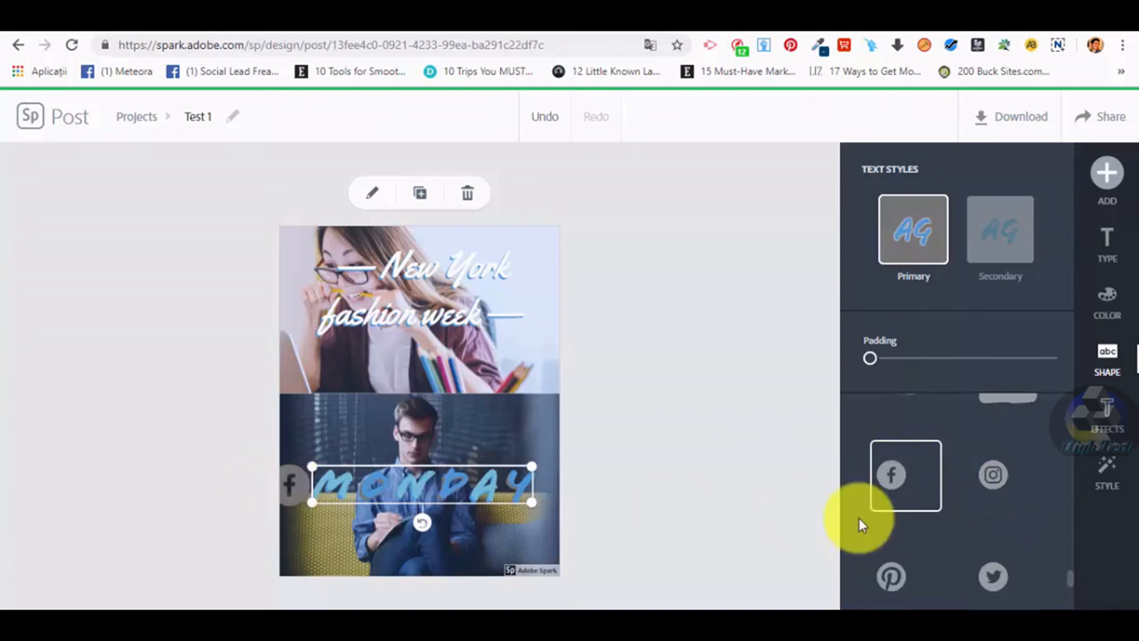
scroll(900, 432, up, 5)
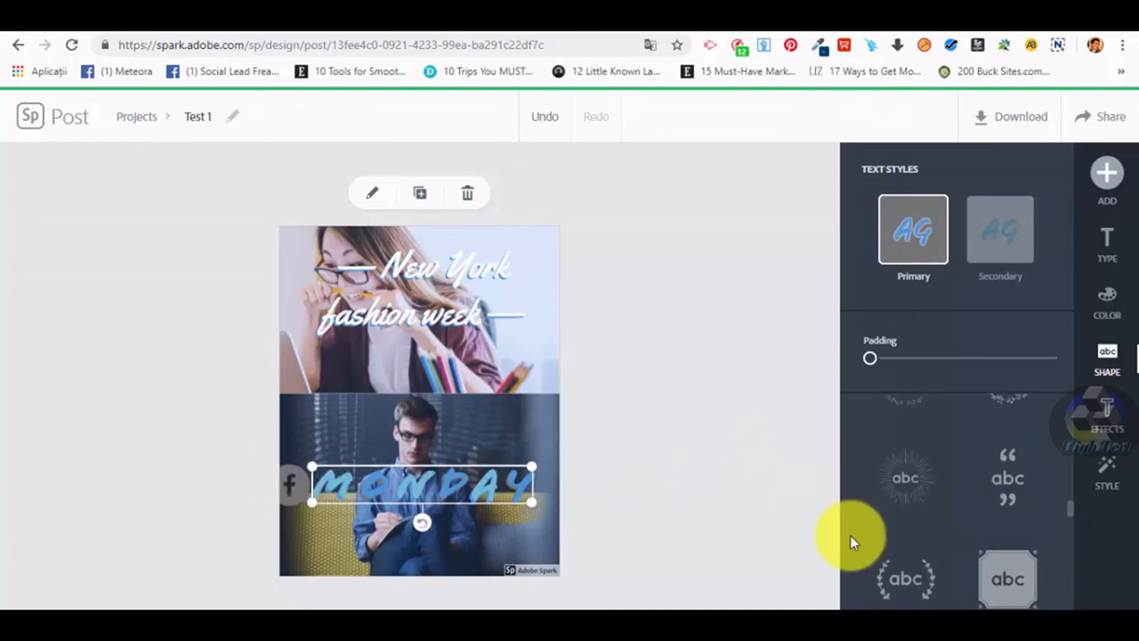
scroll(945, 521, up, 4)
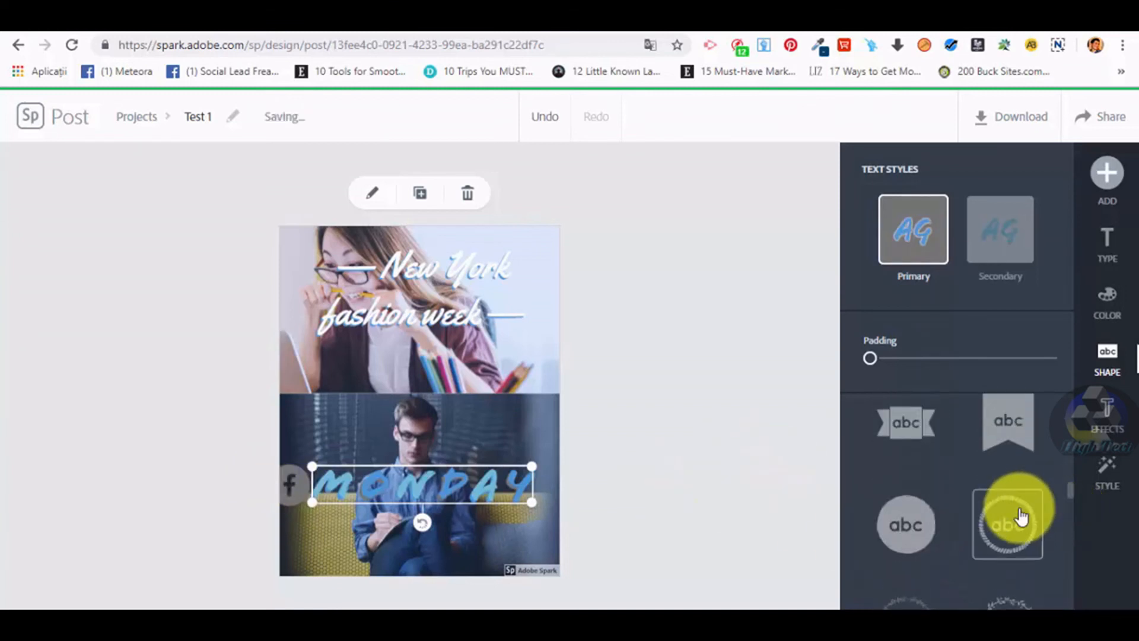
- Try the wreath and solid circle shapes on the "Monday" text, and return to the folded ribbon banner
click(1020, 516)
click(925, 522)
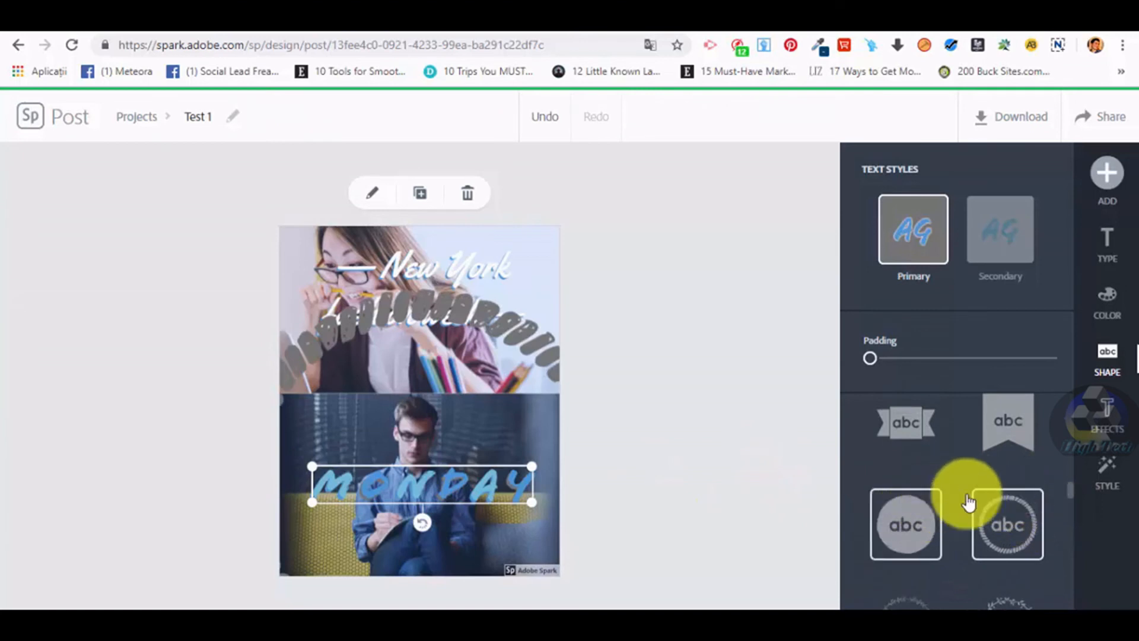
scroll(1008, 446, up, 1)
click(907, 579)
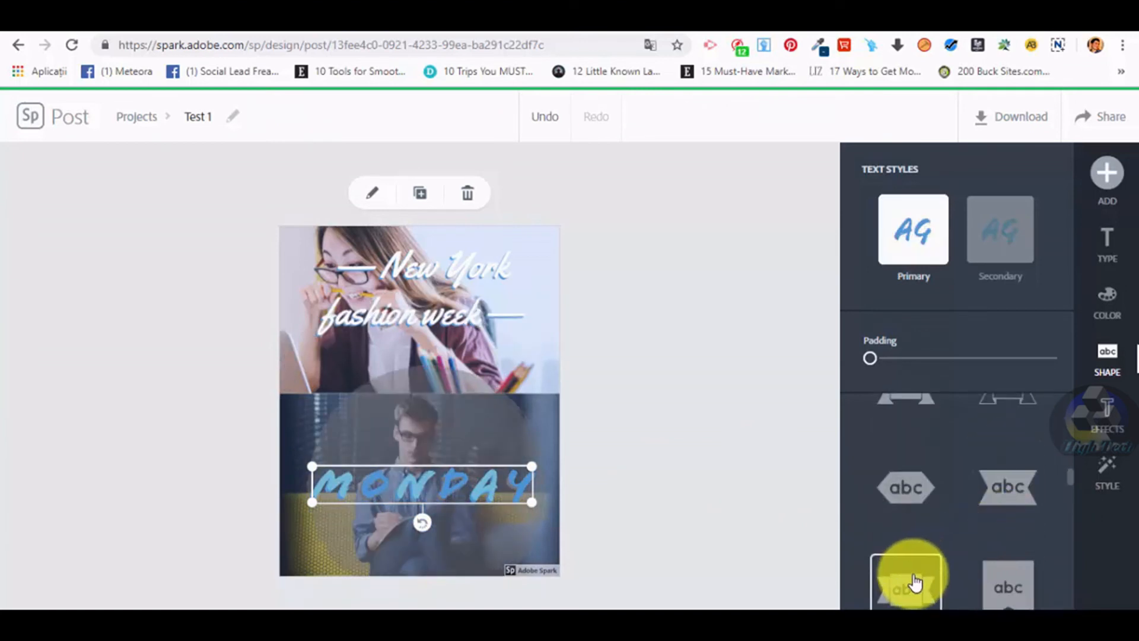
- Try the Outline text effect on the "Monday" text
click(1113, 413)
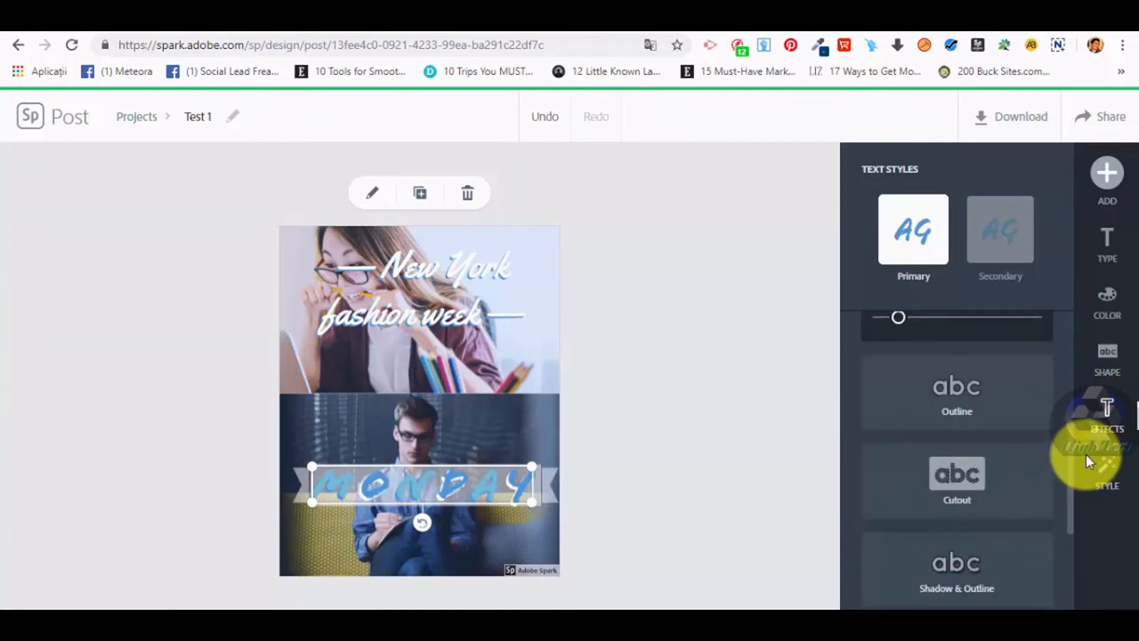
scroll(1062, 427, up, 5)
scroll(1036, 379, down, 4)
click(947, 433)
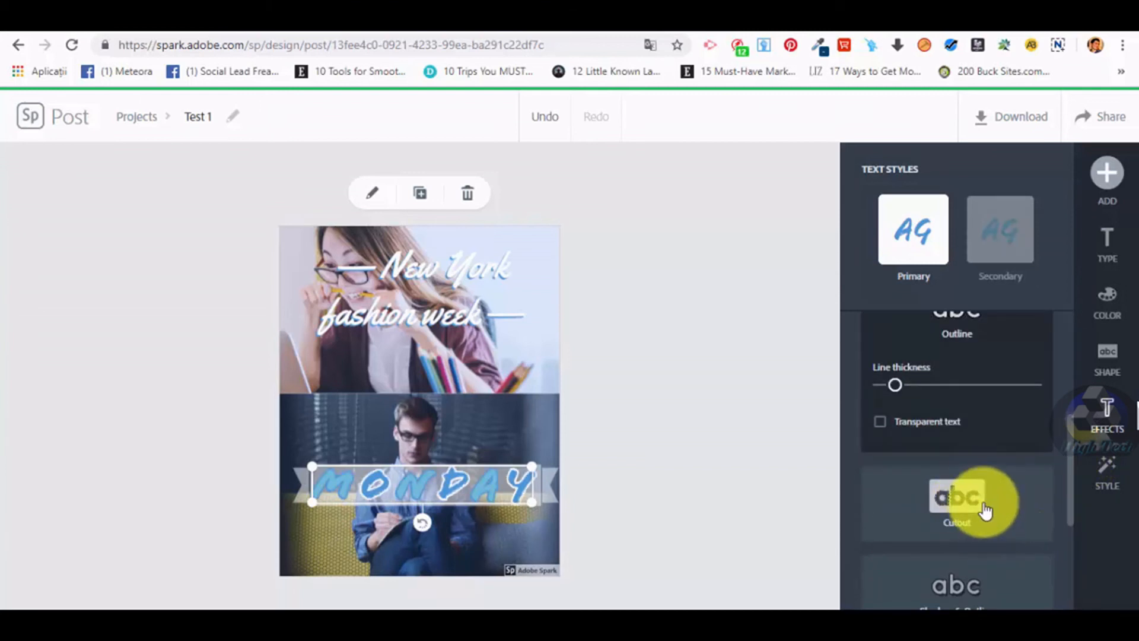
- Apply the Cutout & Outline effect to the "Monday" text and slightly increase its line thickness
scroll(982, 509, down, 4)
click(953, 461)
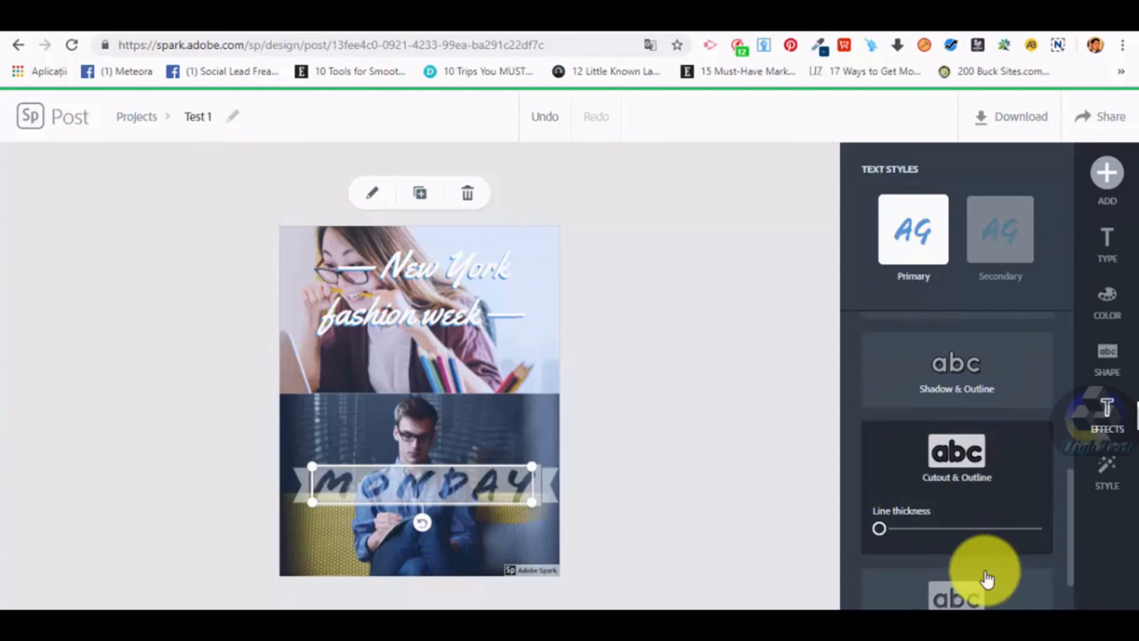
scroll(881, 470, down, 1)
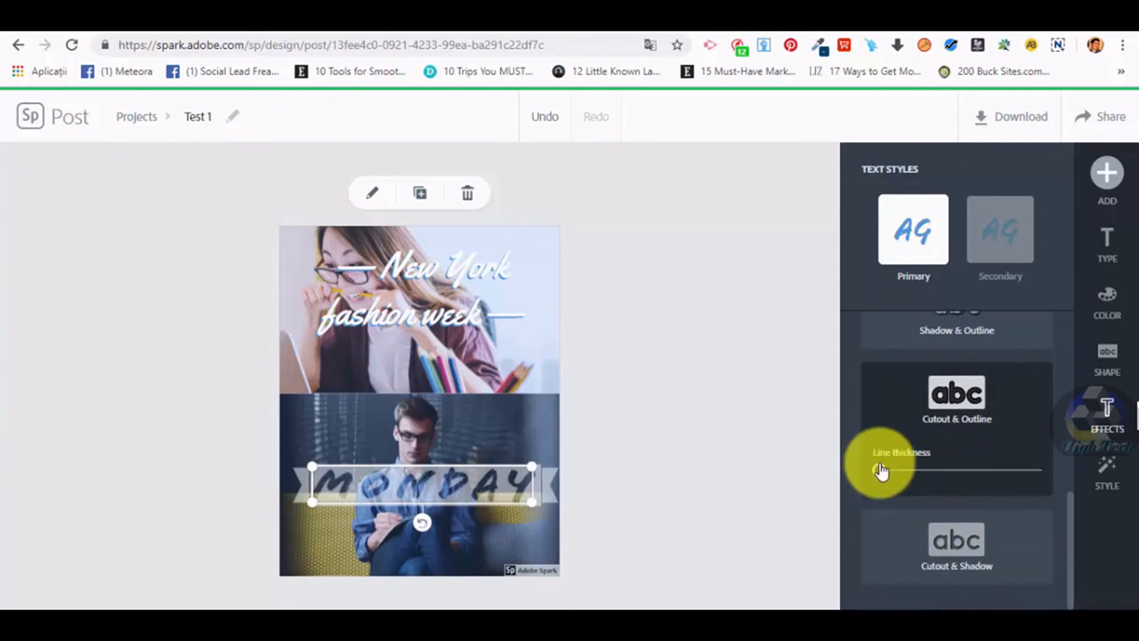
drag(879, 470, 908, 475)
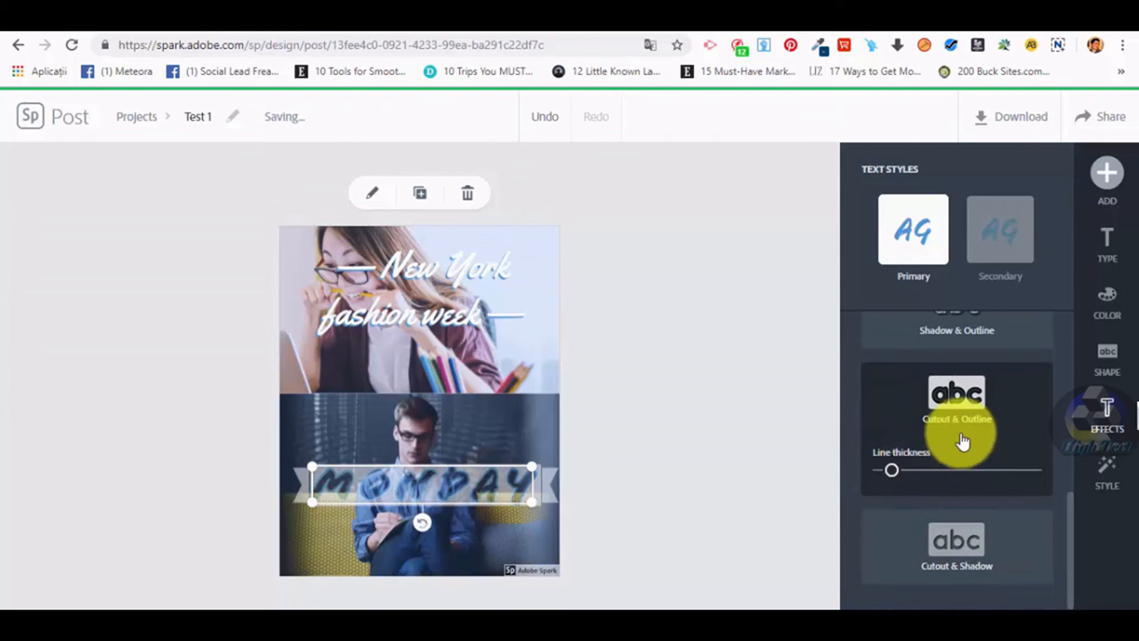
- Restyle the "Monday" text with a suggested style from the wheel, choosing the Cabin Sketch look on a plain rectangular backing
scroll(987, 427, up, 5)
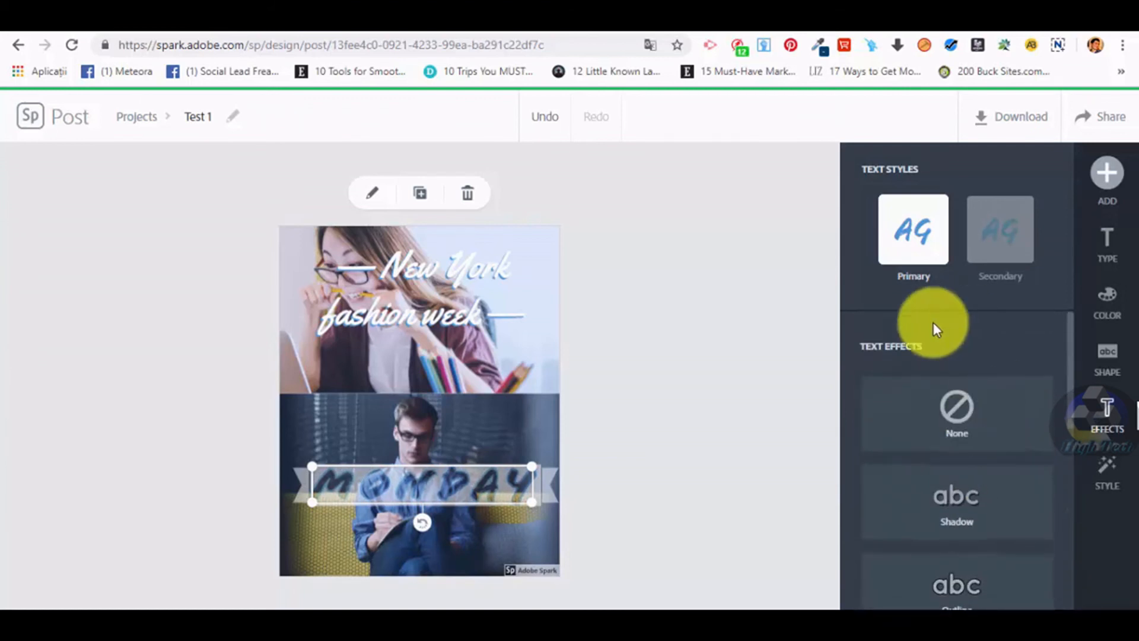
click(1108, 475)
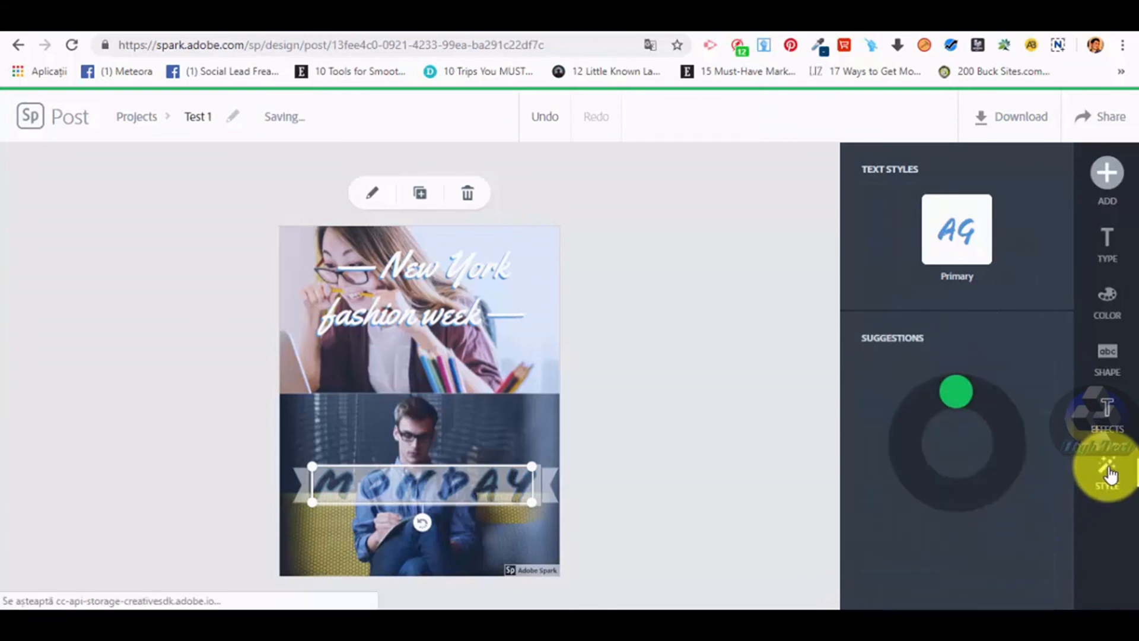
click(971, 394)
drag(982, 408, 933, 450)
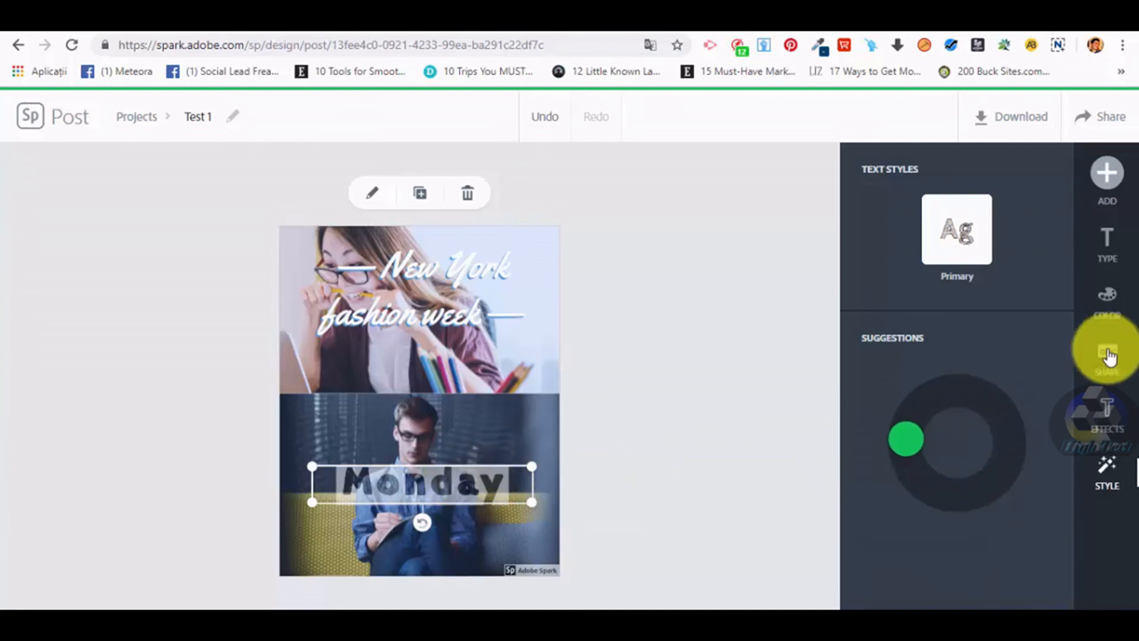
- Compare the restyled "Monday" text in the Secondary style, return it to Primary and review the text effects
click(1108, 409)
scroll(970, 356, up, 3)
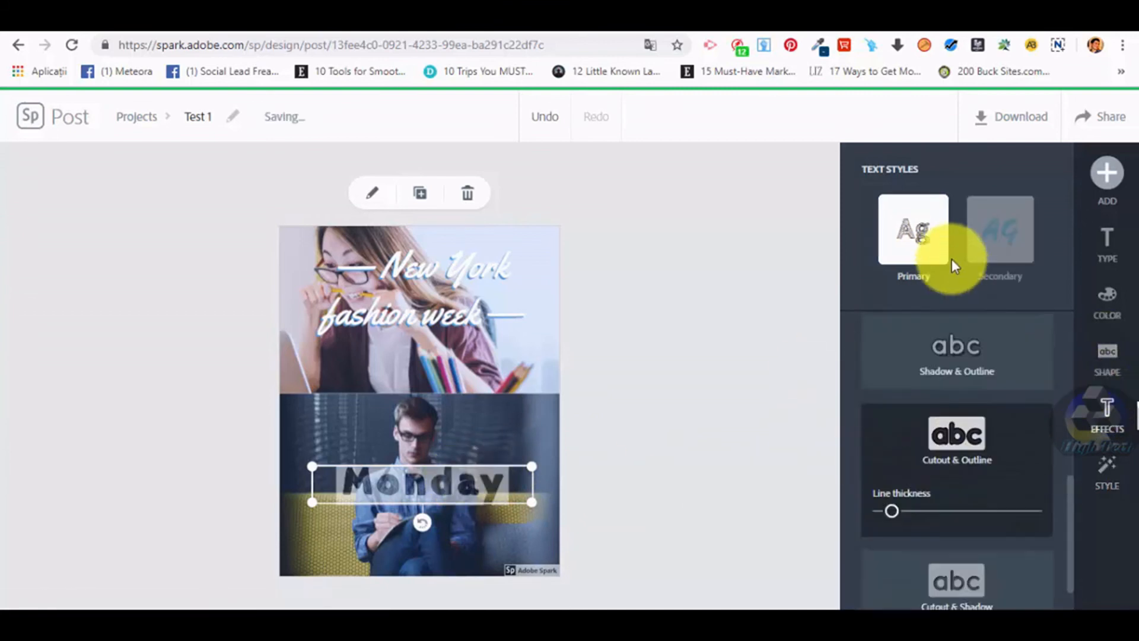
click(986, 236)
click(909, 251)
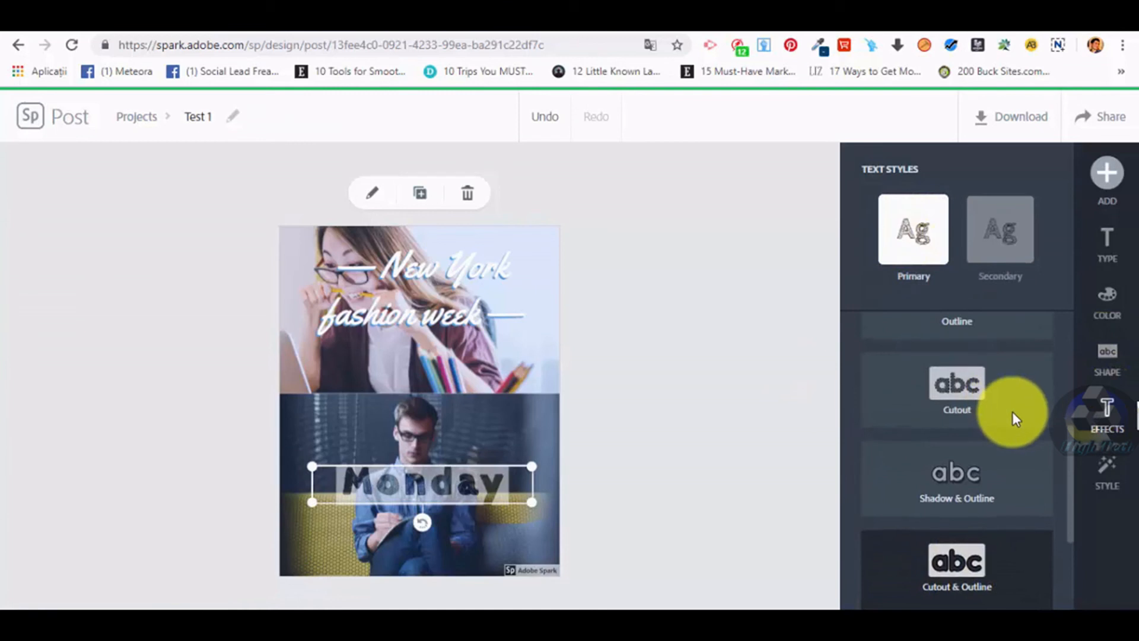
scroll(1012, 412, up, 5)
- Try suggested colour pairs on the "Monday" text and apply the light blue and white combination
click(1113, 301)
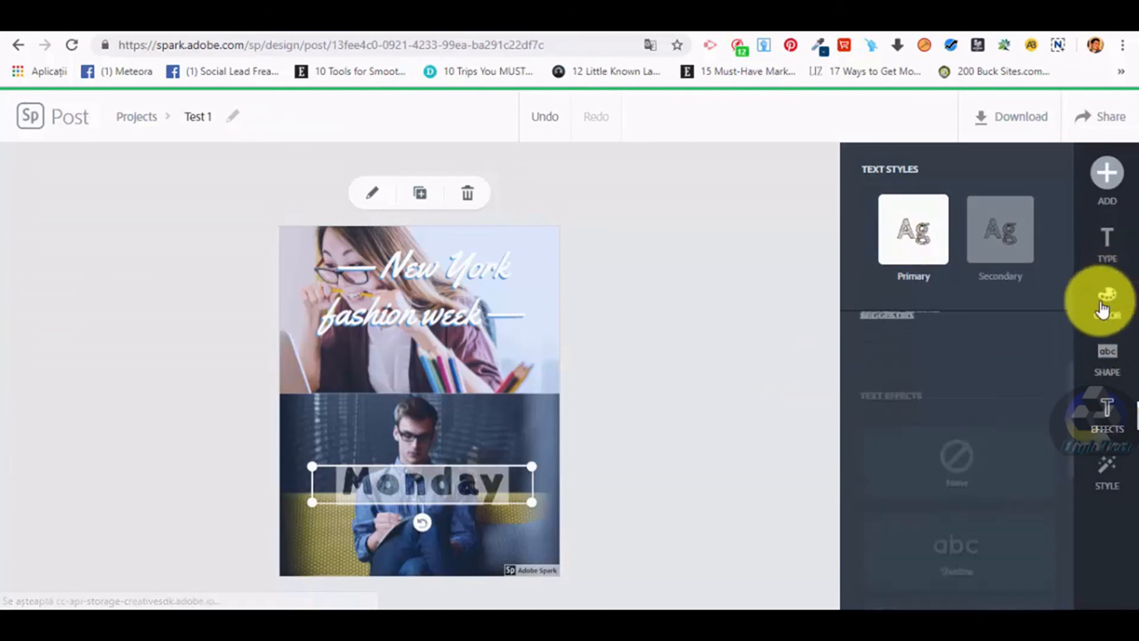
click(914, 540)
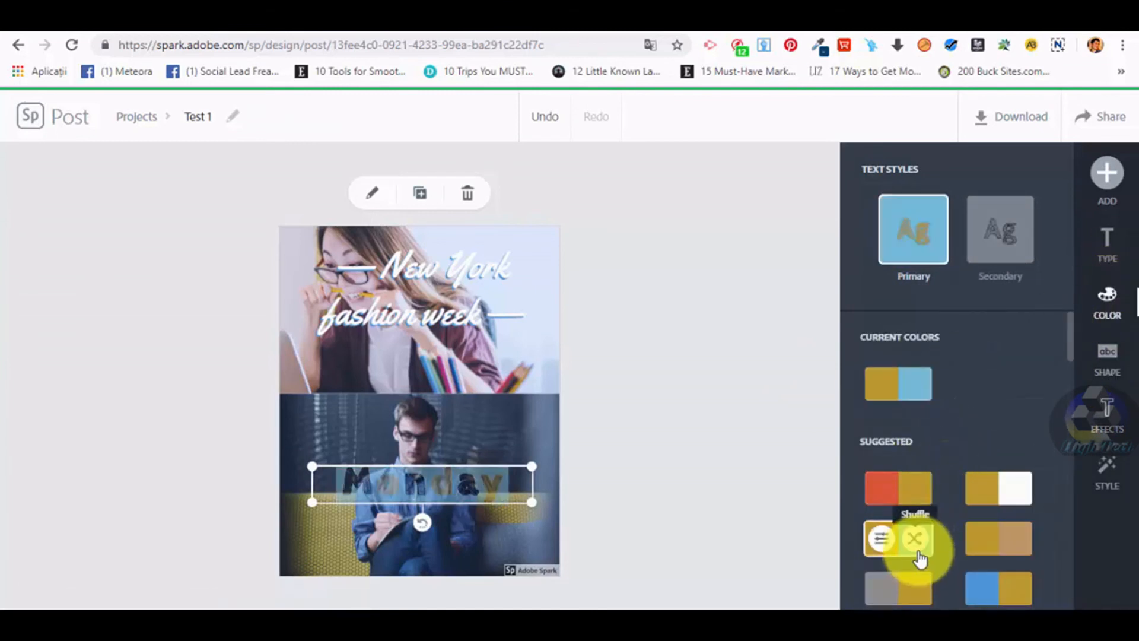
scroll(917, 513, down, 3)
click(908, 471)
click(1009, 471)
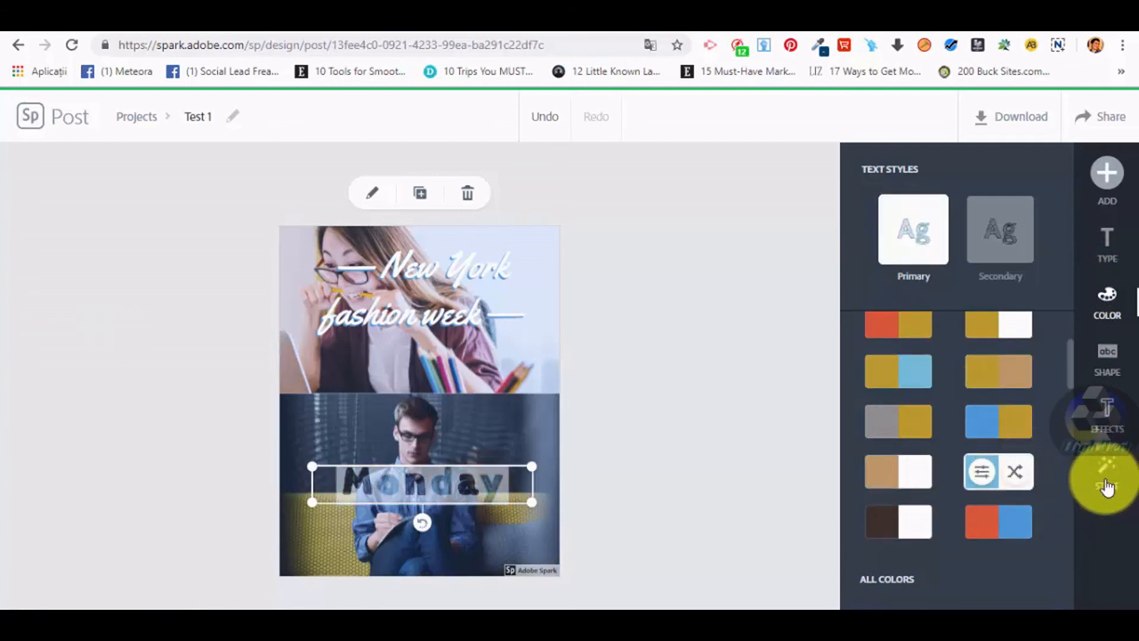
scroll(984, 404, up, 3)
click(1109, 410)
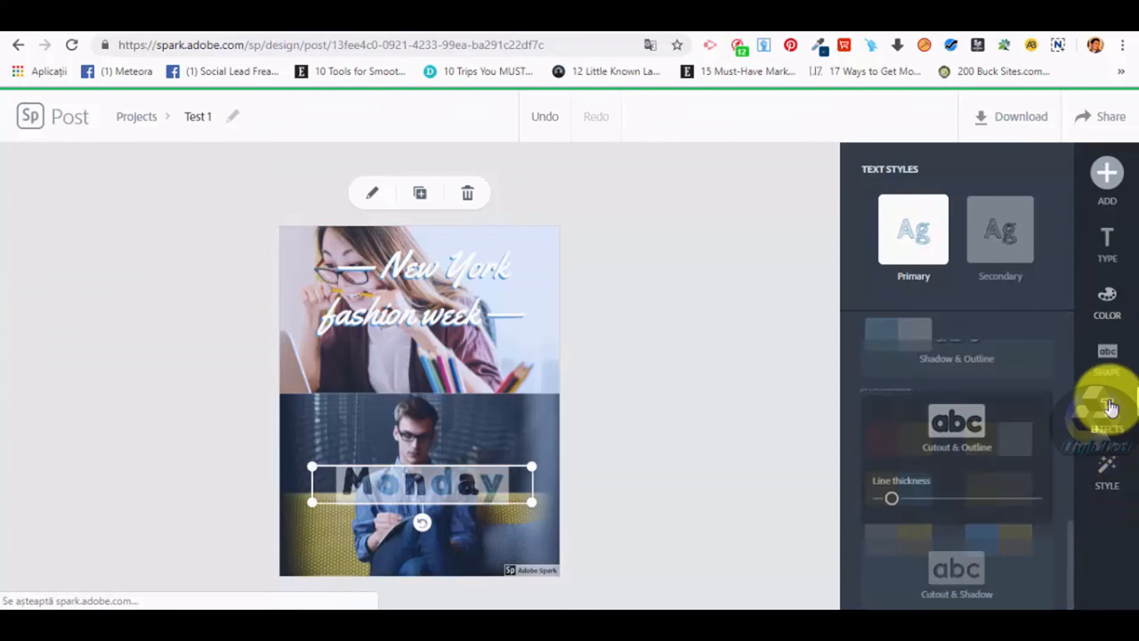
scroll(1008, 450, up, 5)
scroll(1017, 451, up, 2)
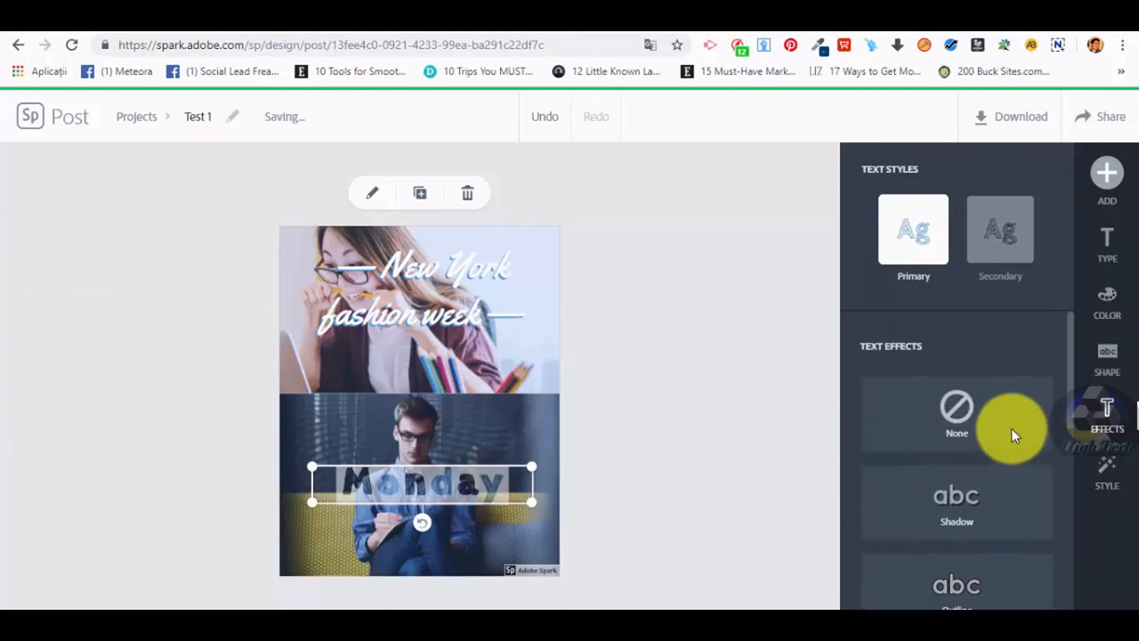
click(1105, 356)
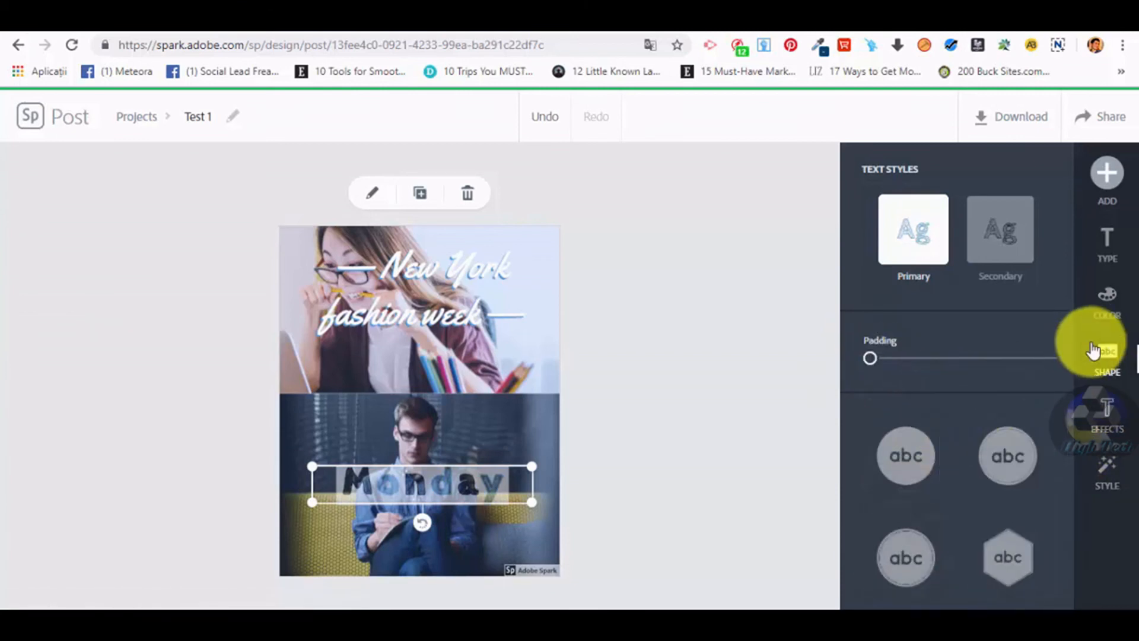
- Set the "Monday" text's opacity to 100%, move it down near the post's lower edge, centred horizontally, and deselect it
click(1104, 241)
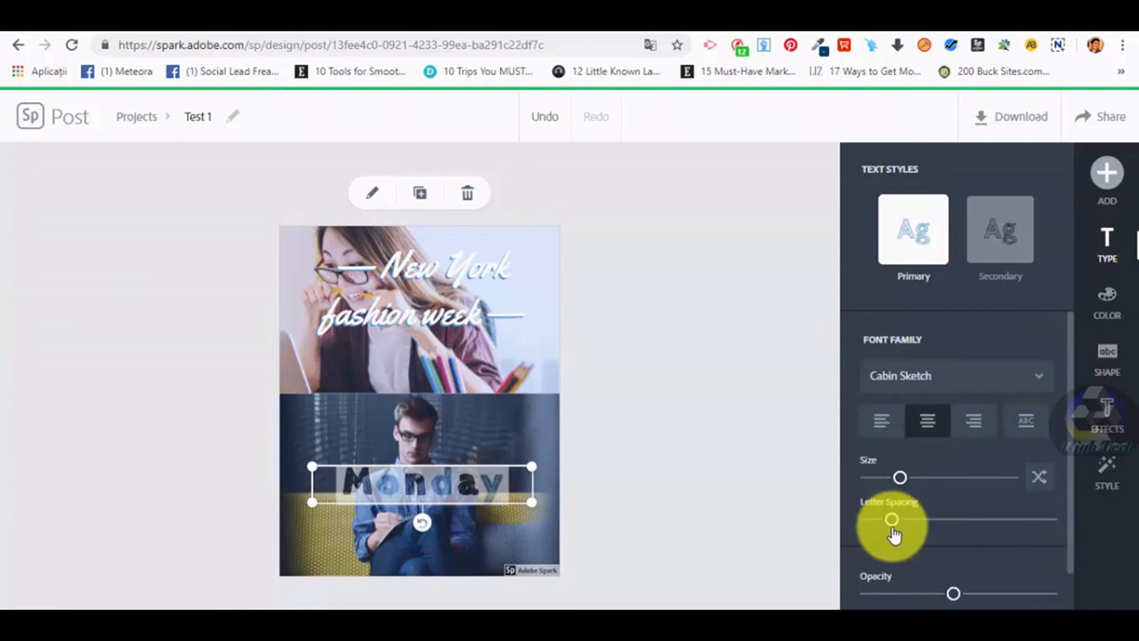
scroll(902, 499, down, 2)
drag(951, 550, 1071, 565)
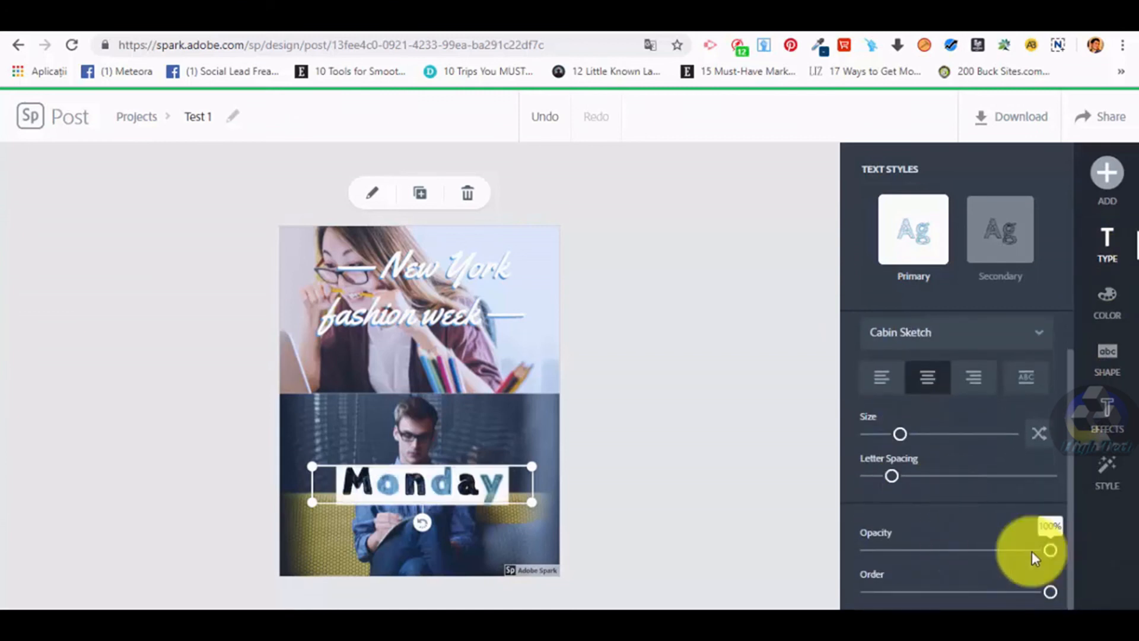
drag(465, 478, 467, 539)
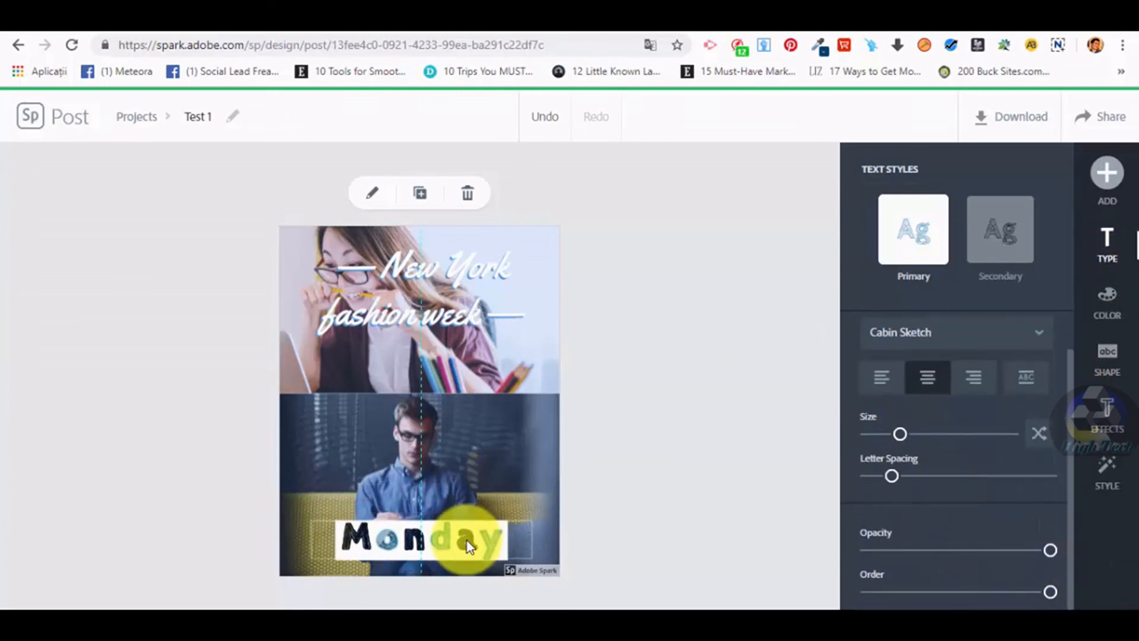
click(668, 535)
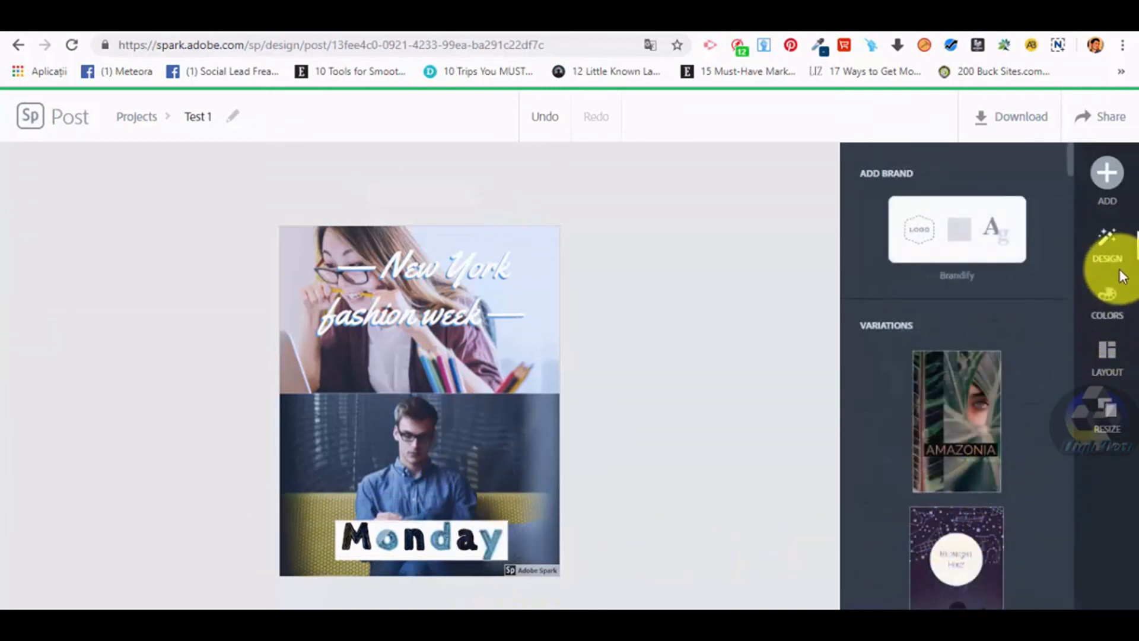
- Search the icons for "arrow", add the curved left-pointing arrow and place it beside the man's head, overlapping the upper photo
click(1097, 193)
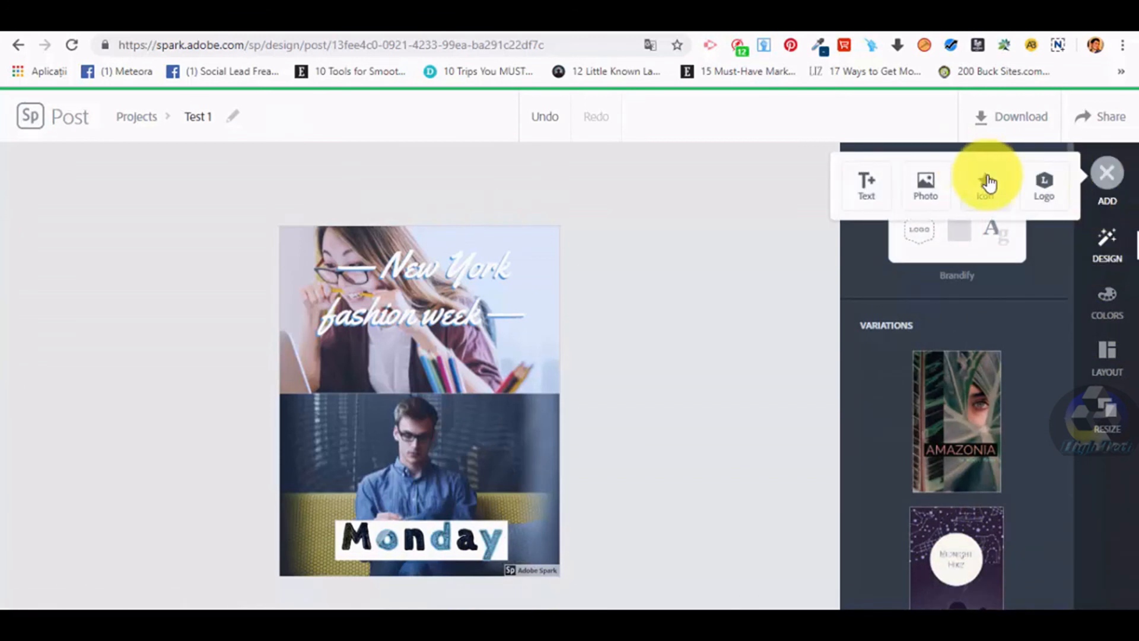
click(988, 181)
text(arrow)
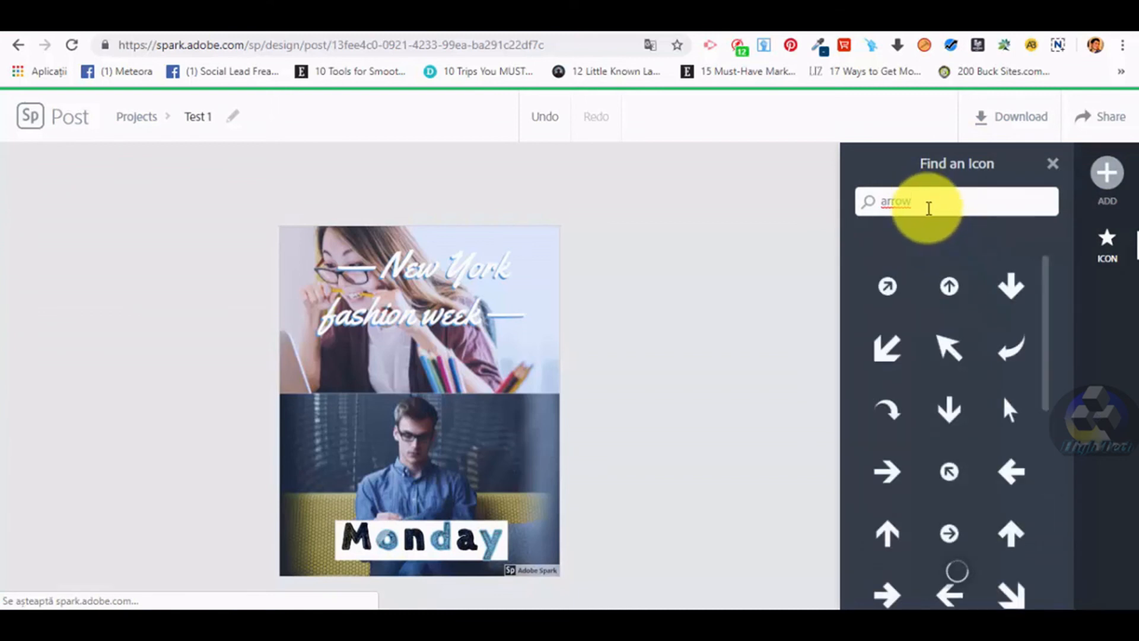
drag(922, 203, 812, 181)
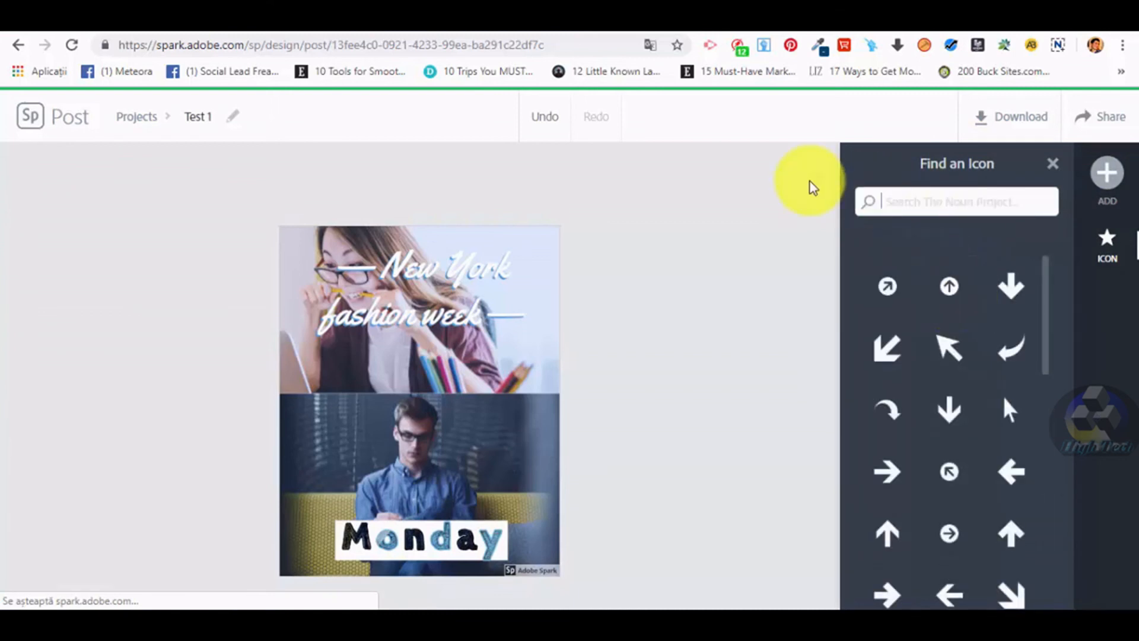
scroll(1029, 471, down, 3)
scroll(1008, 427, up, 3)
click(1010, 346)
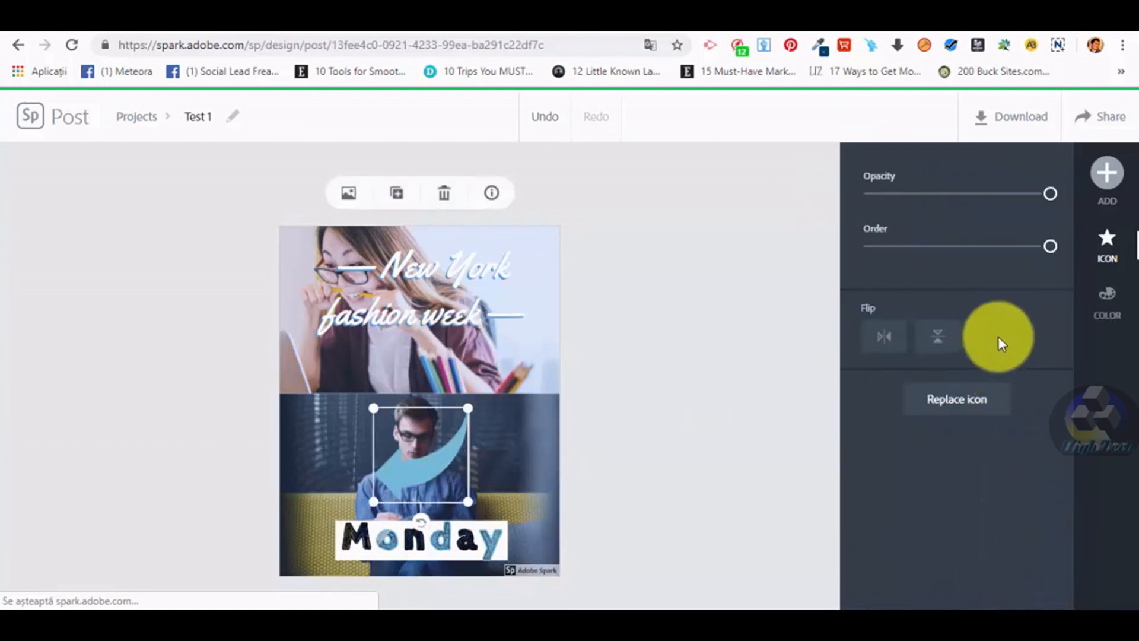
drag(457, 465, 523, 424)
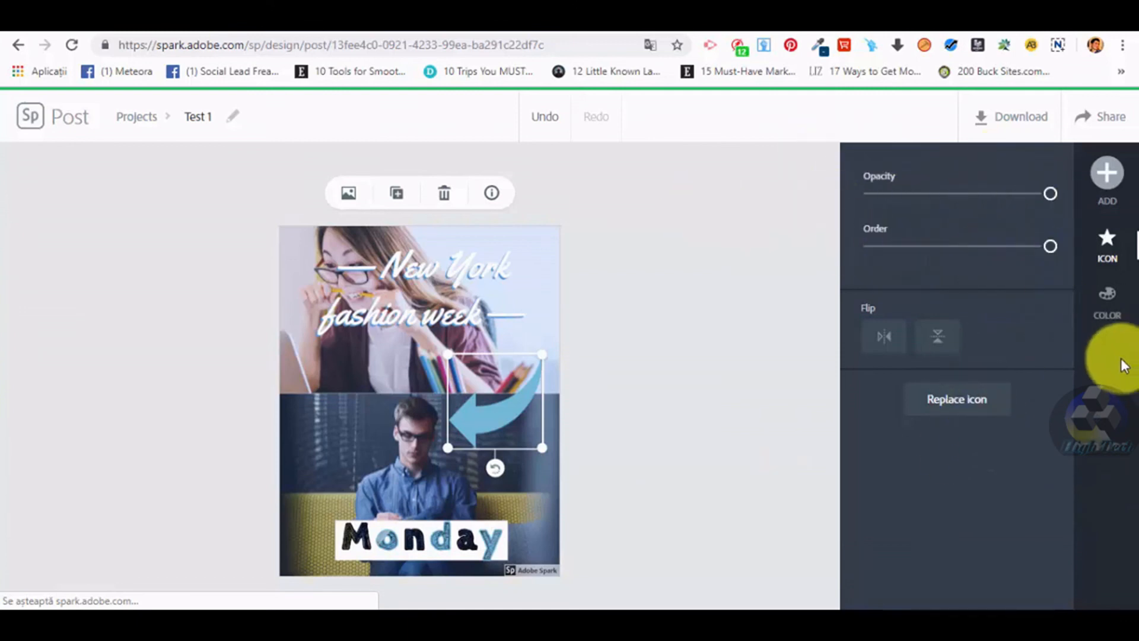
- Recolour the arrow icon dark magenta from the full colour palette and deselect it
click(1109, 312)
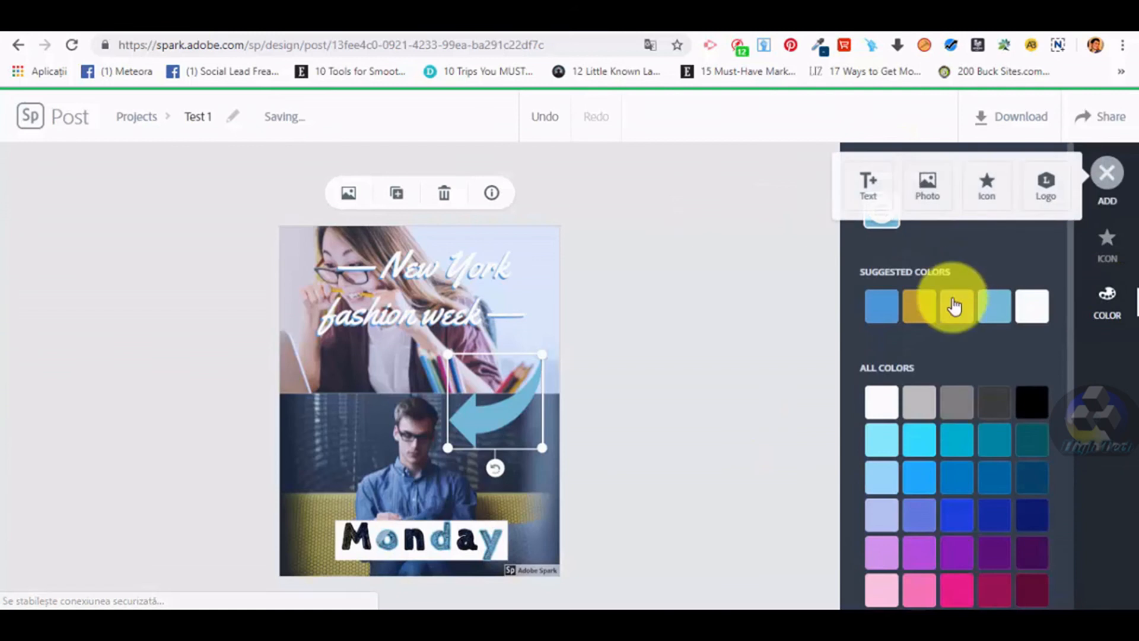
click(881, 305)
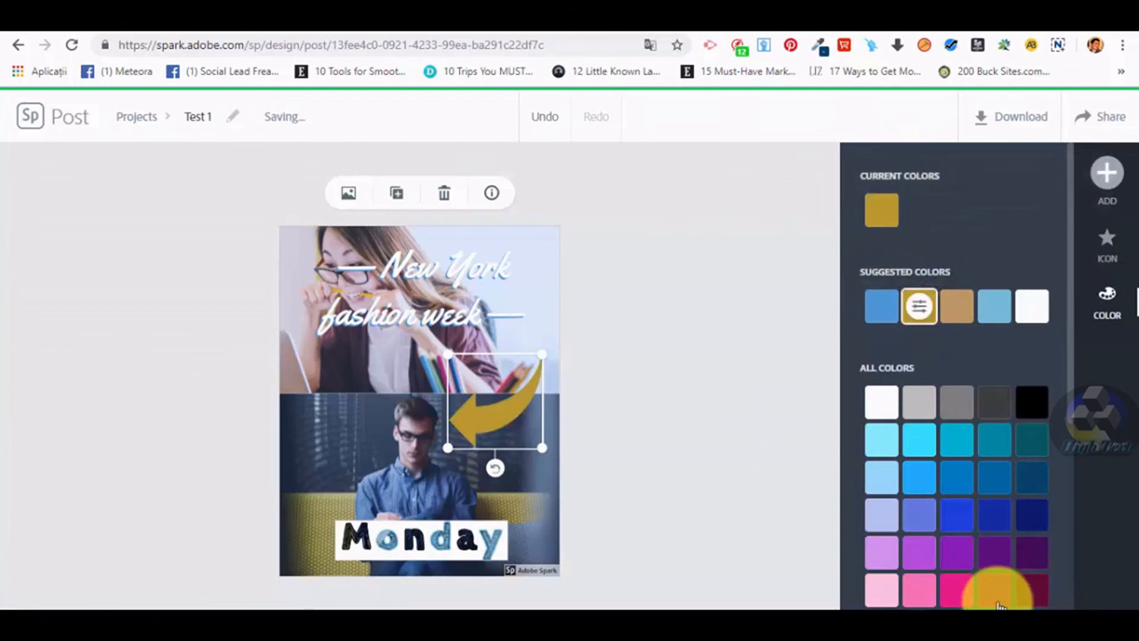
click(994, 589)
click(1094, 196)
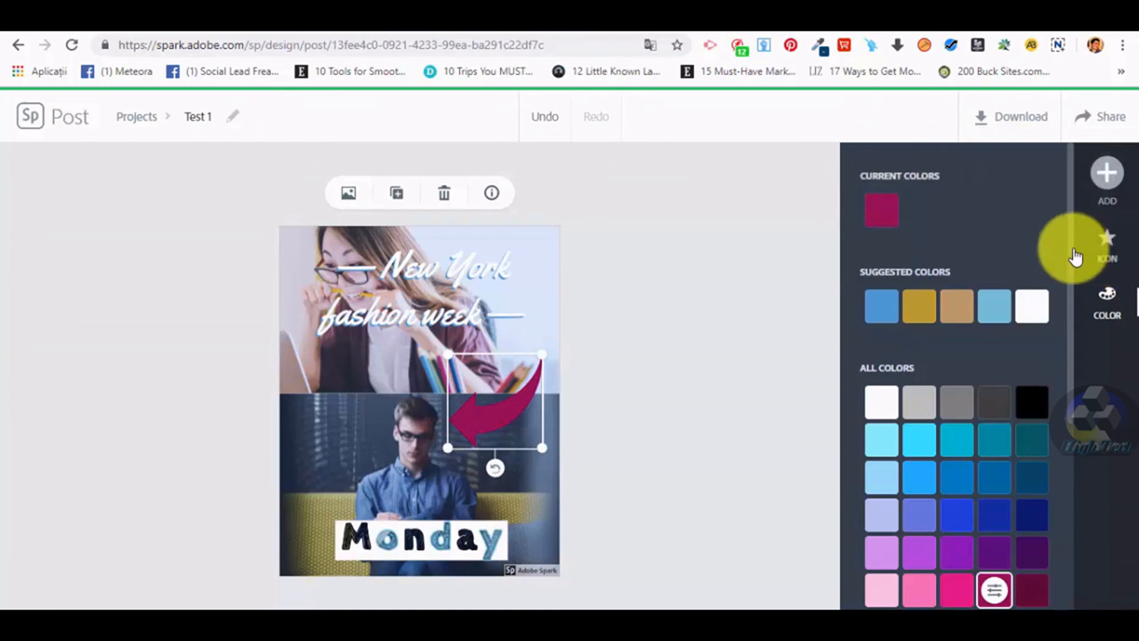
click(1105, 178)
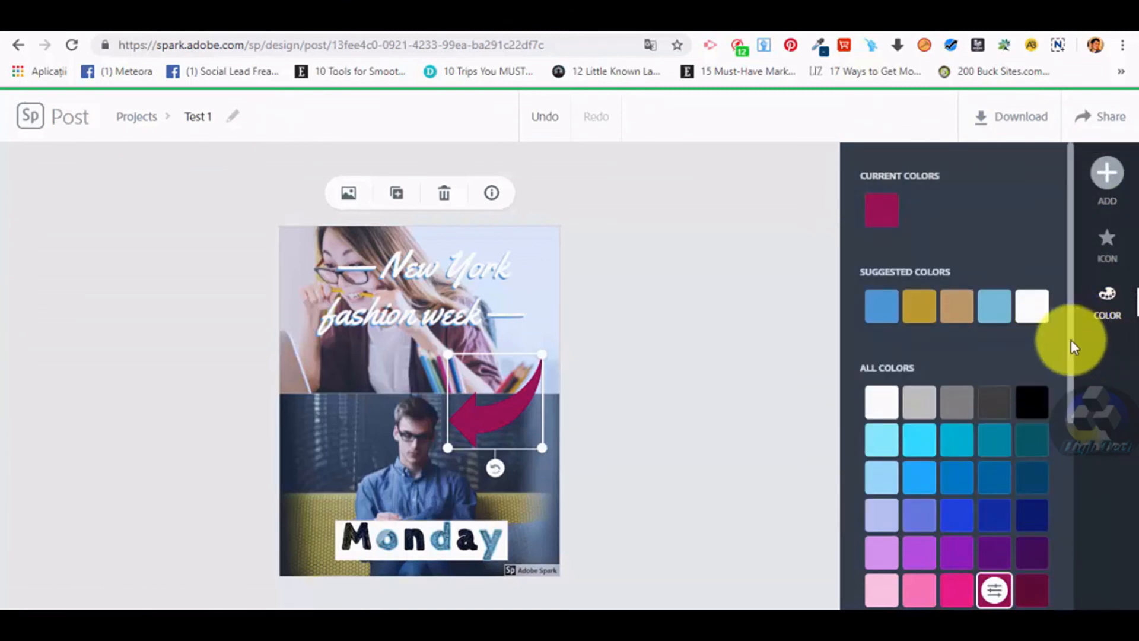
scroll(1056, 344, down, 2)
click(551, 258)
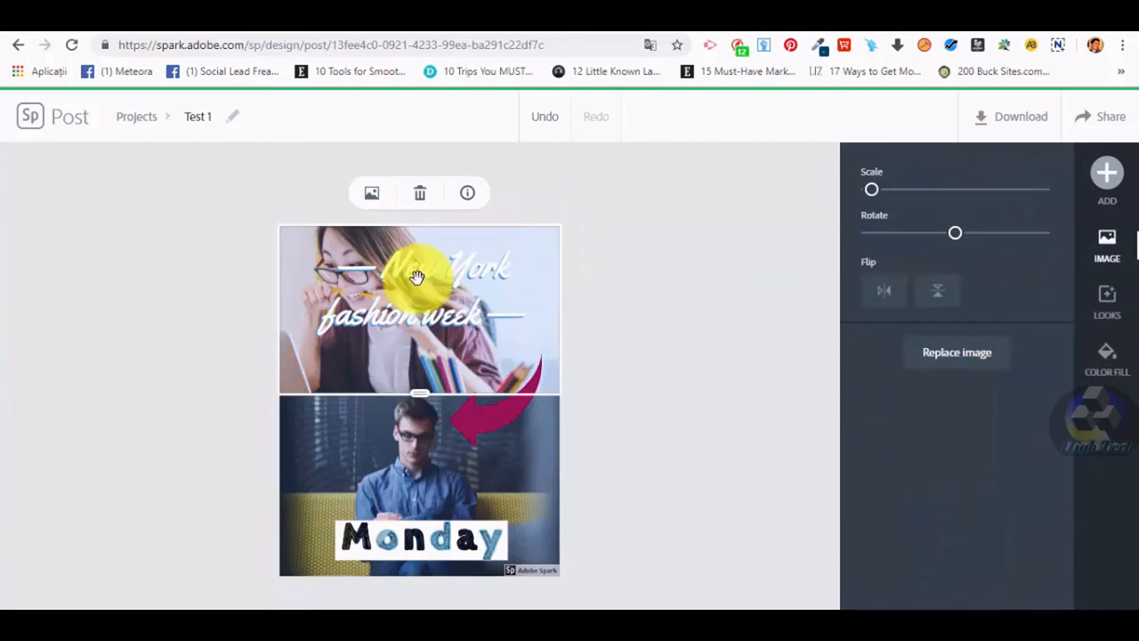
click(808, 452)
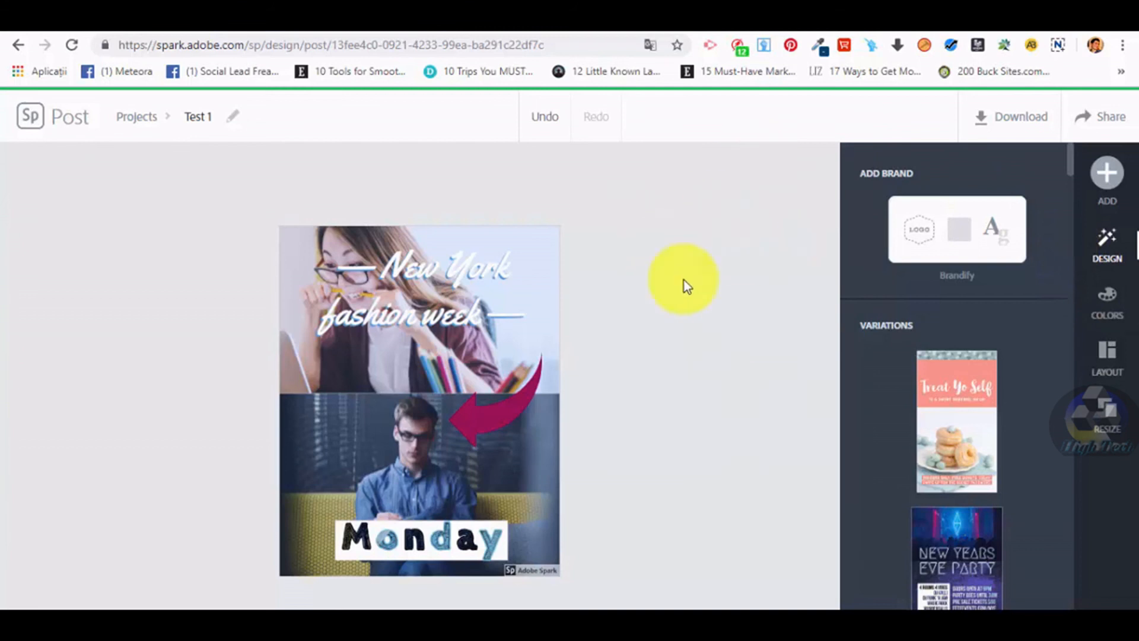
- Review the post's border and cell spacing, the suggested layouts and the decorative colour palettes
click(1107, 365)
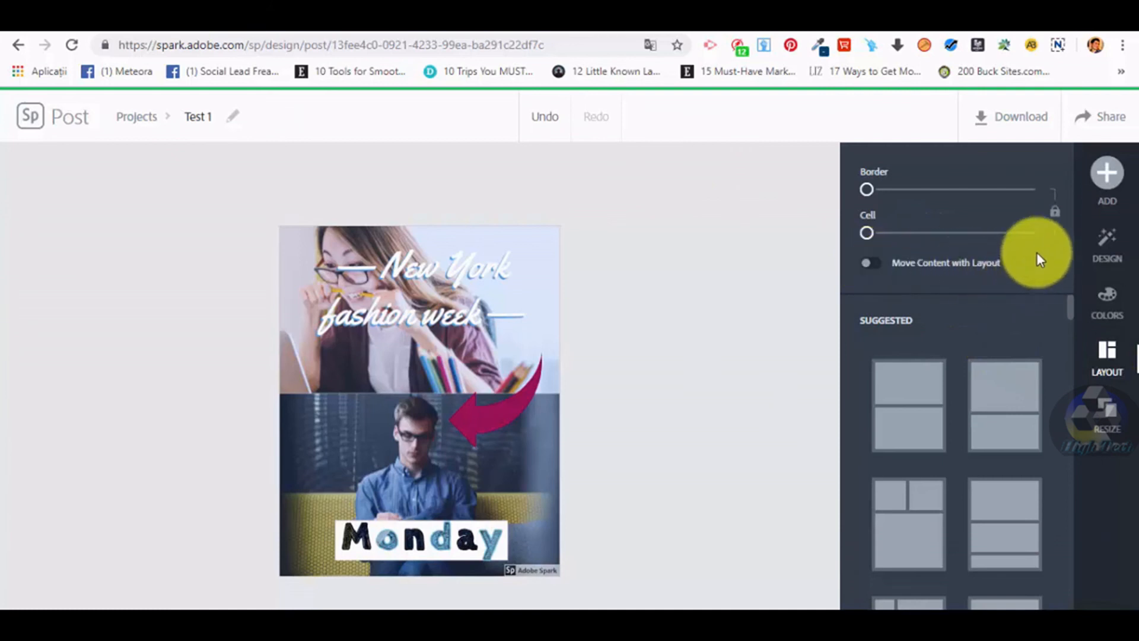
drag(883, 191, 865, 235)
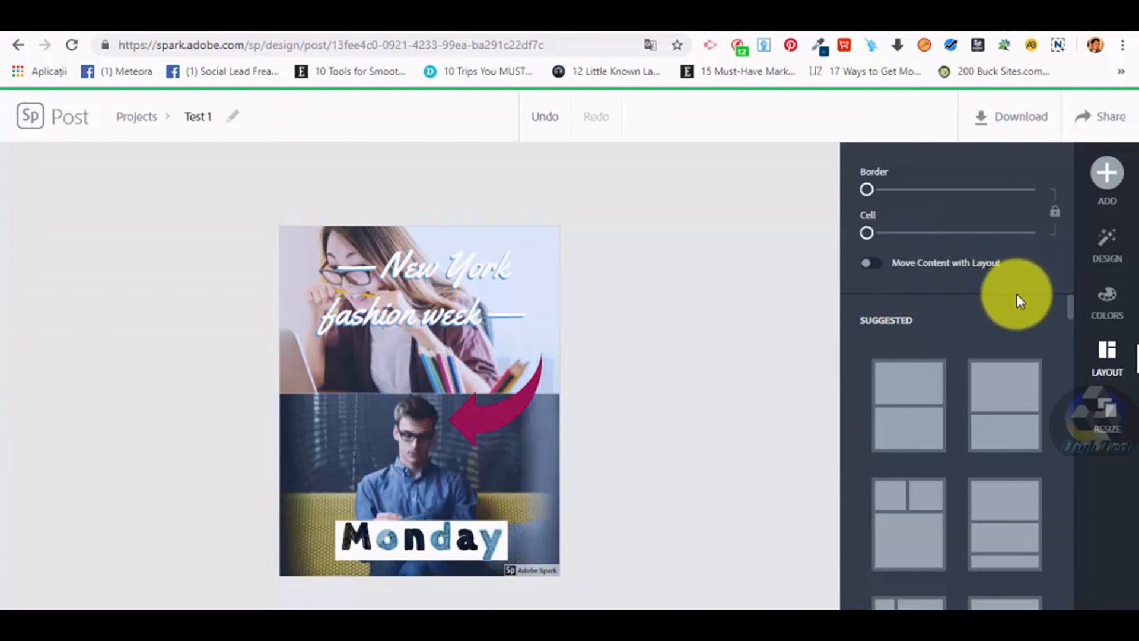
click(1110, 314)
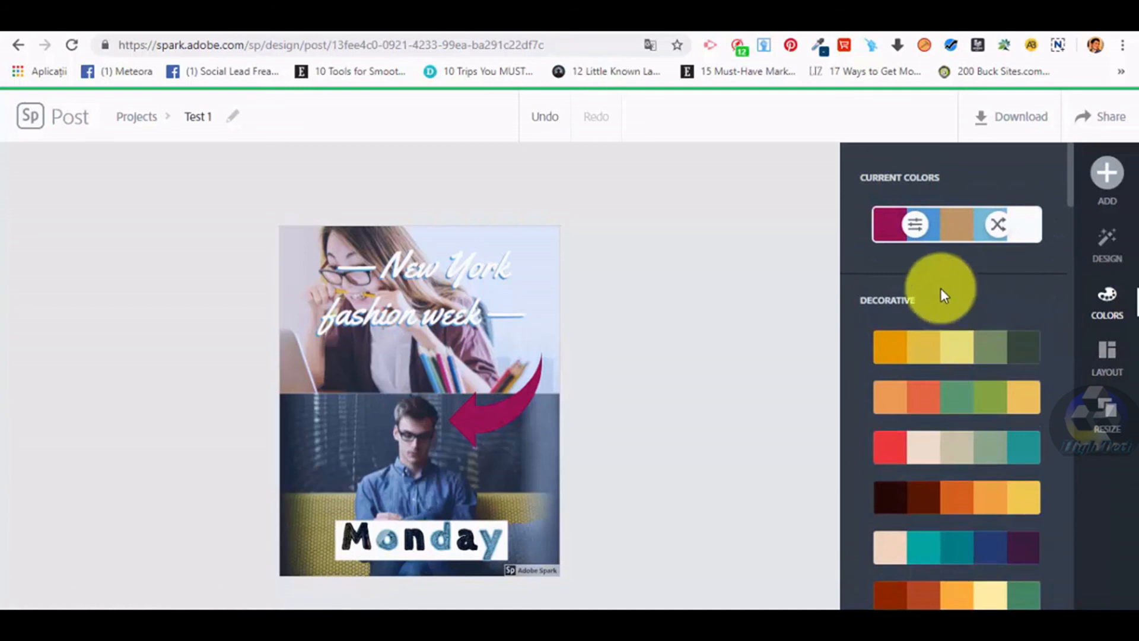
scroll(926, 267, down, 3)
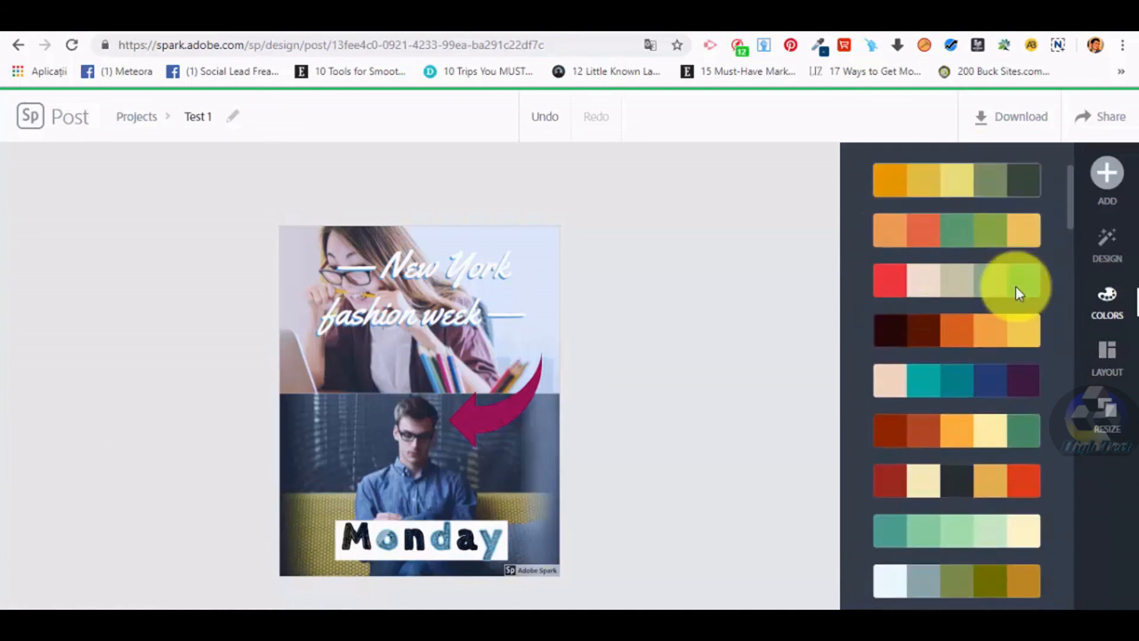
scroll(935, 329, down, 10)
scroll(936, 335, down, 5)
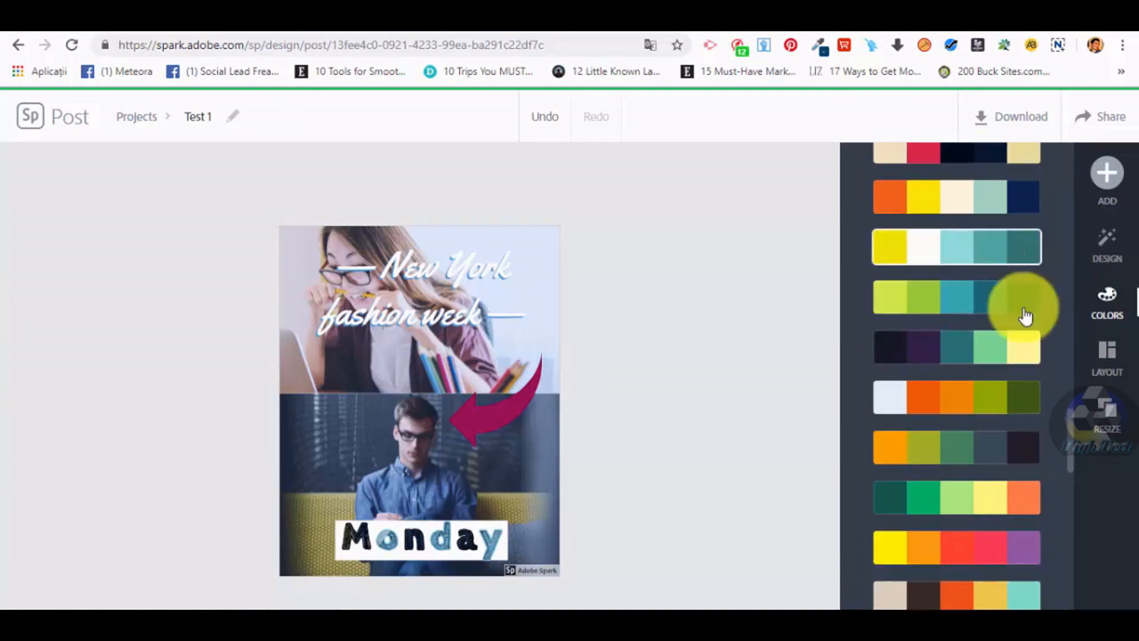
scroll(1050, 490, down, 5)
- Examine the resize formats for the post, including the custom size and the social, print and standard presets
click(1110, 423)
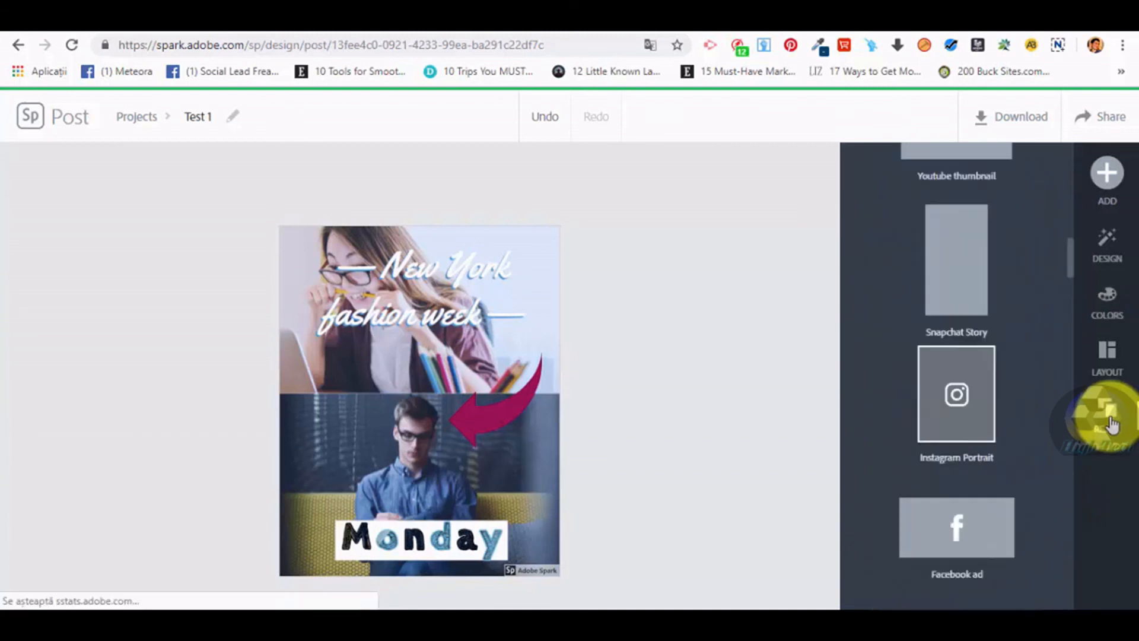
scroll(1013, 373, down, 3)
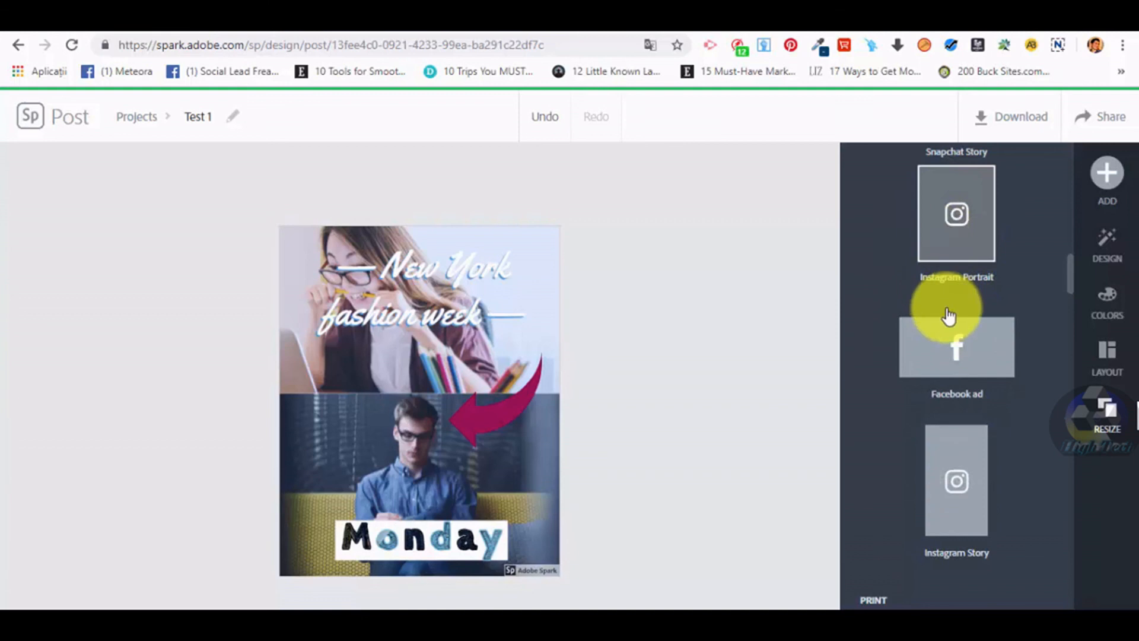
scroll(952, 323, down, 5)
scroll(1009, 500, down, 10)
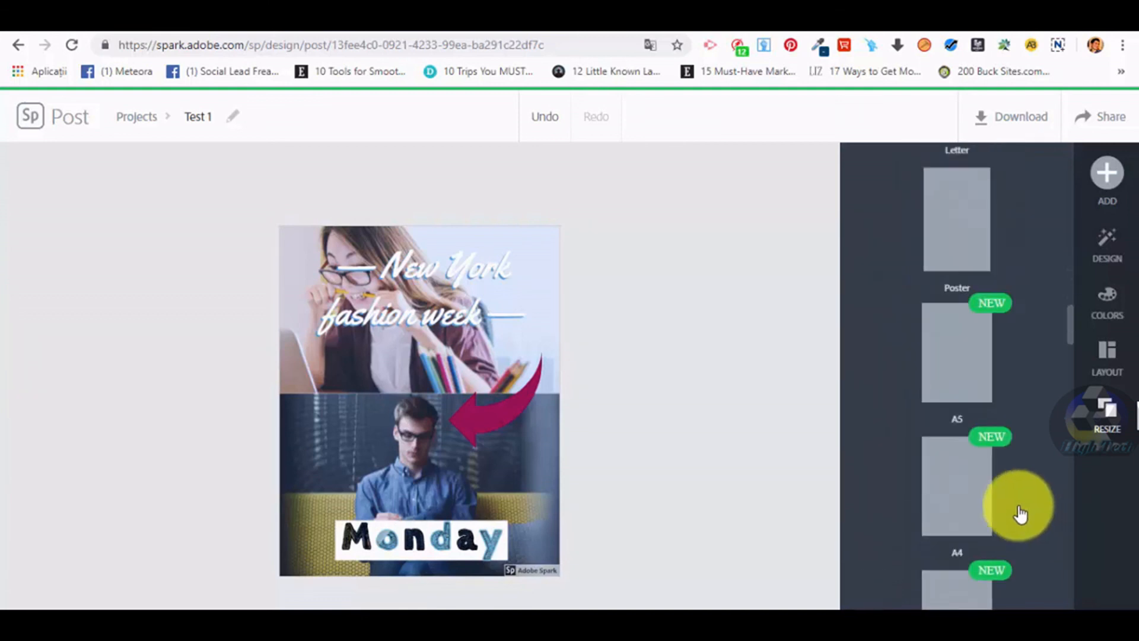
scroll(953, 460, down, 8)
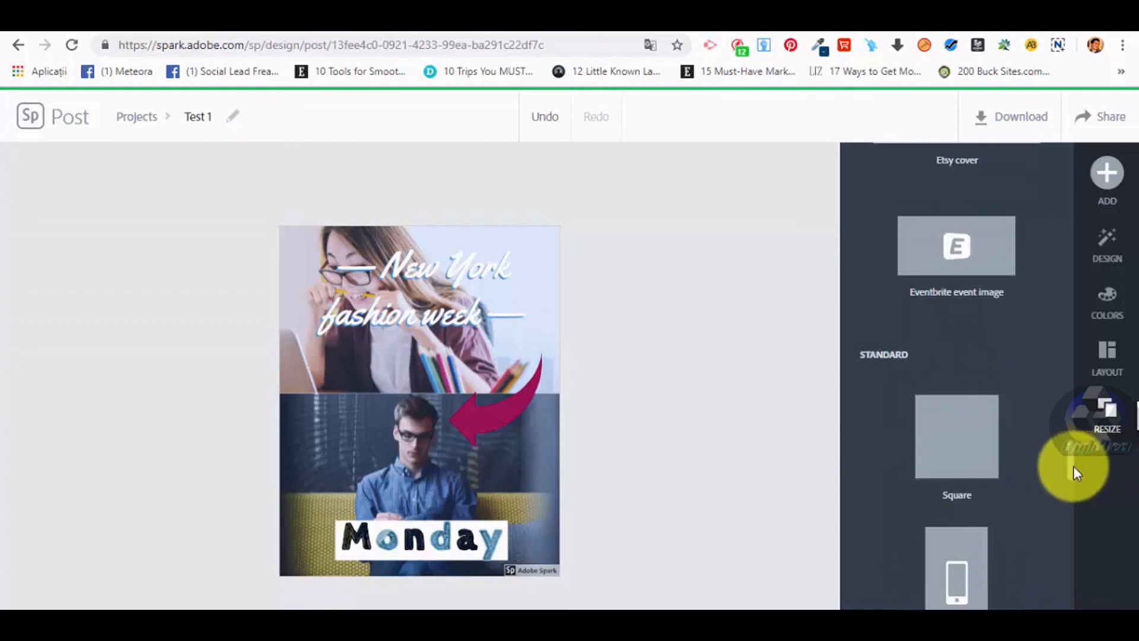
scroll(1055, 382, up, 20)
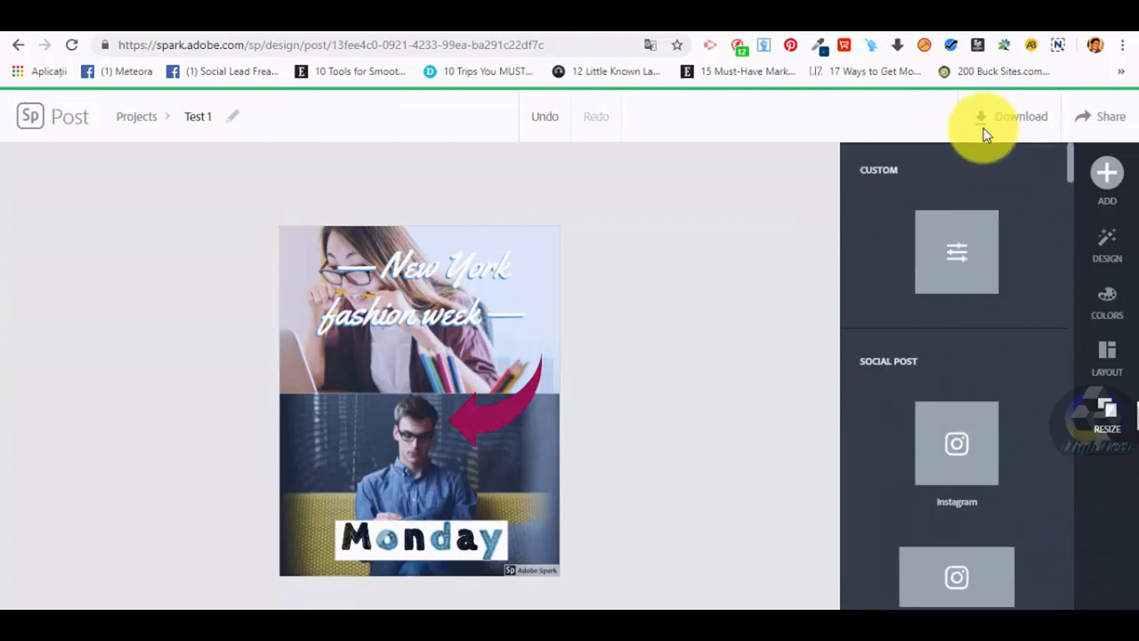
click(1107, 173)
click(723, 320)
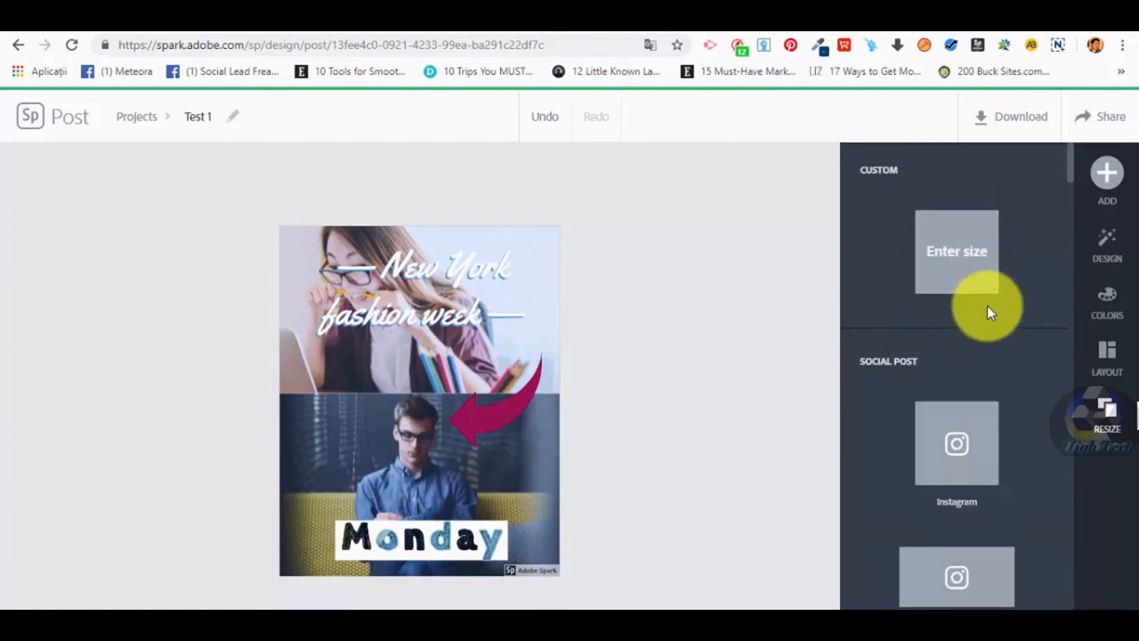
scroll(962, 353, down, 10)
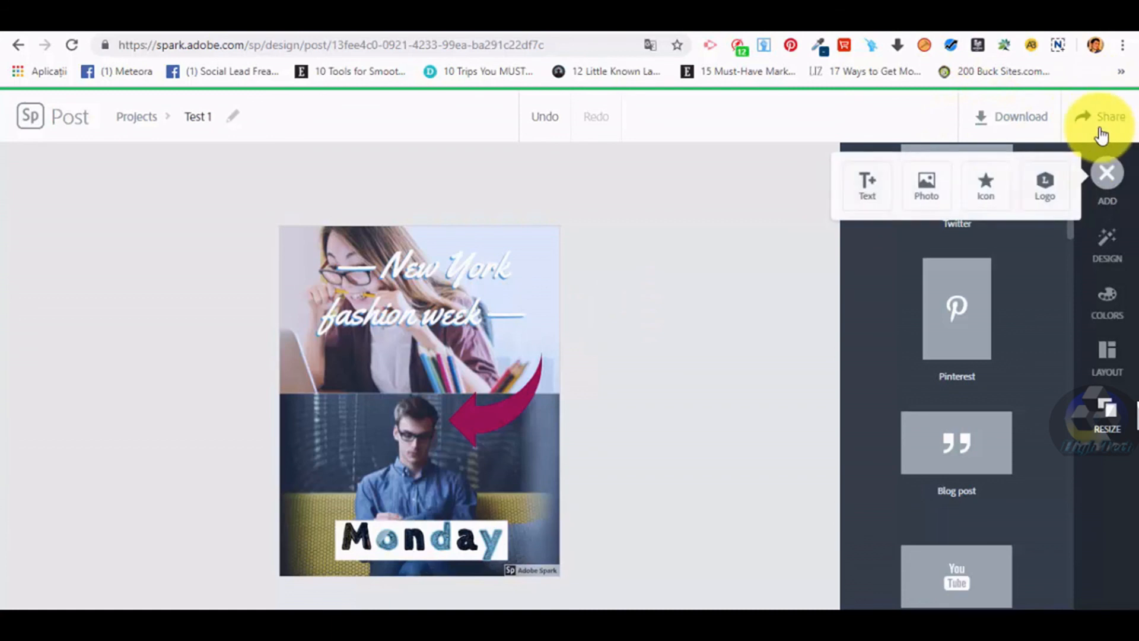
- Download the finished post as an image
click(1003, 126)
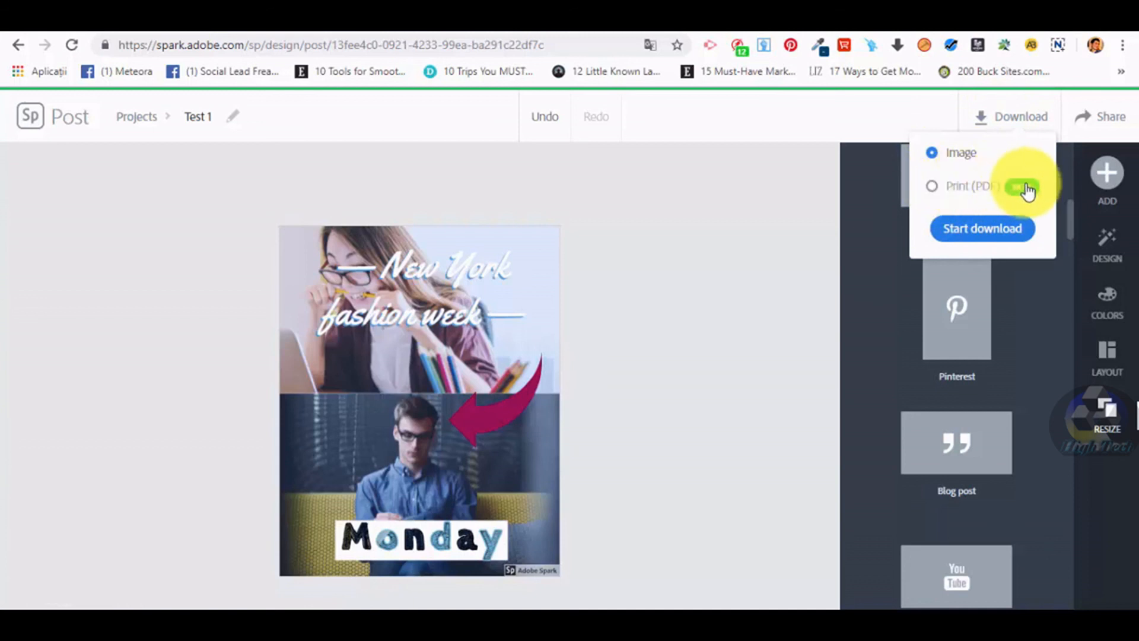
click(980, 230)
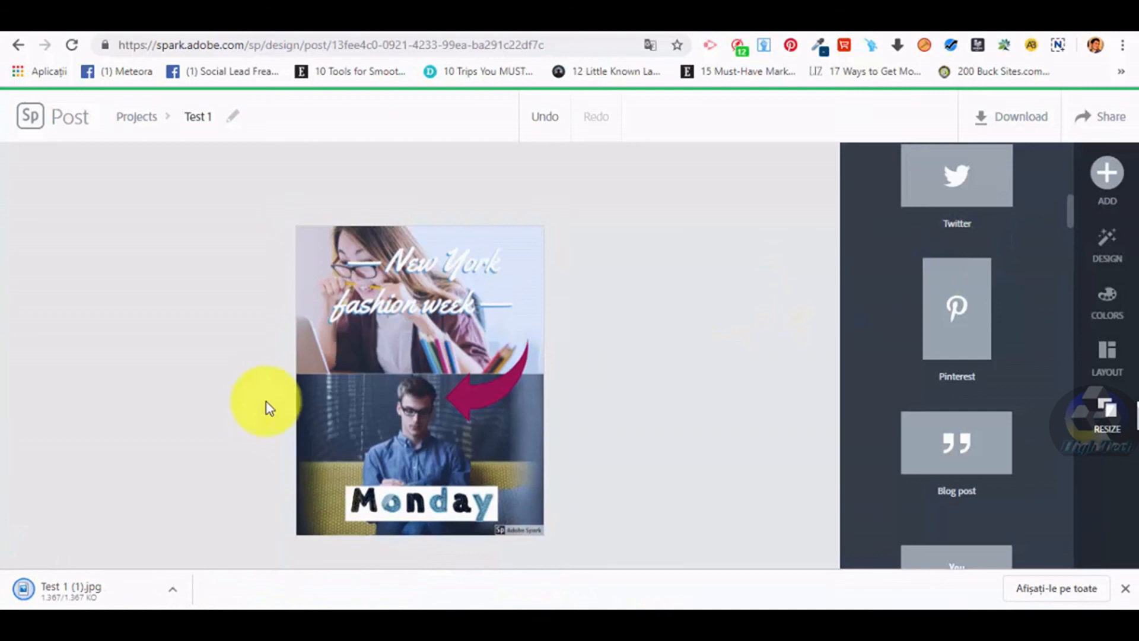
click(172, 587)
click(222, 534)
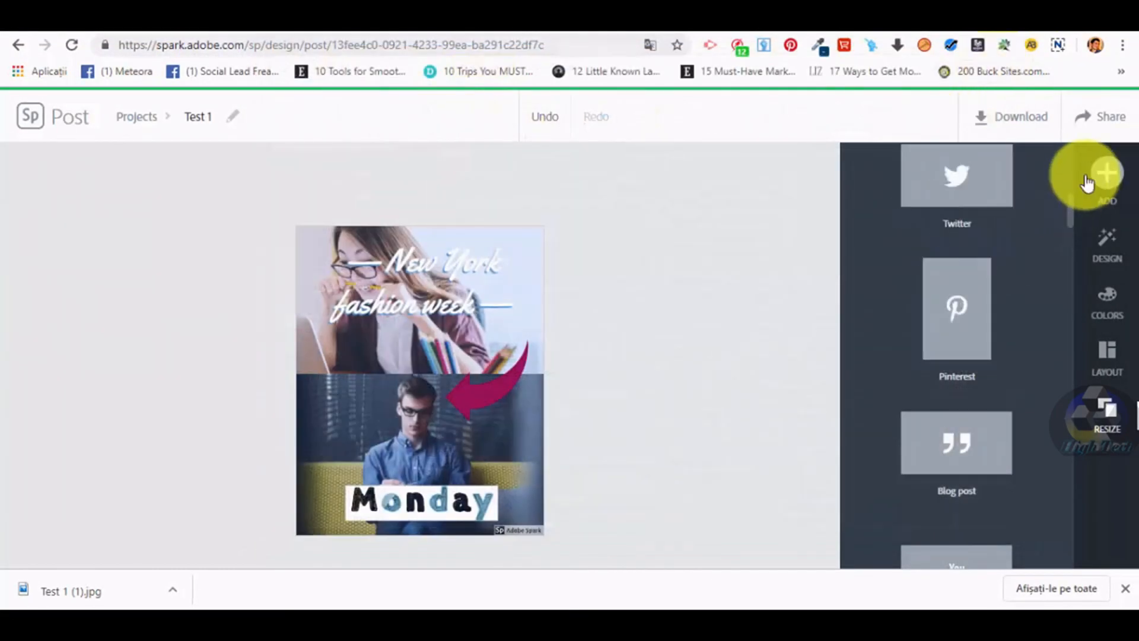
- Review the post's sharing options, such as Facebook, Twitter, Classroom, Email and Link, and close them
click(1083, 117)
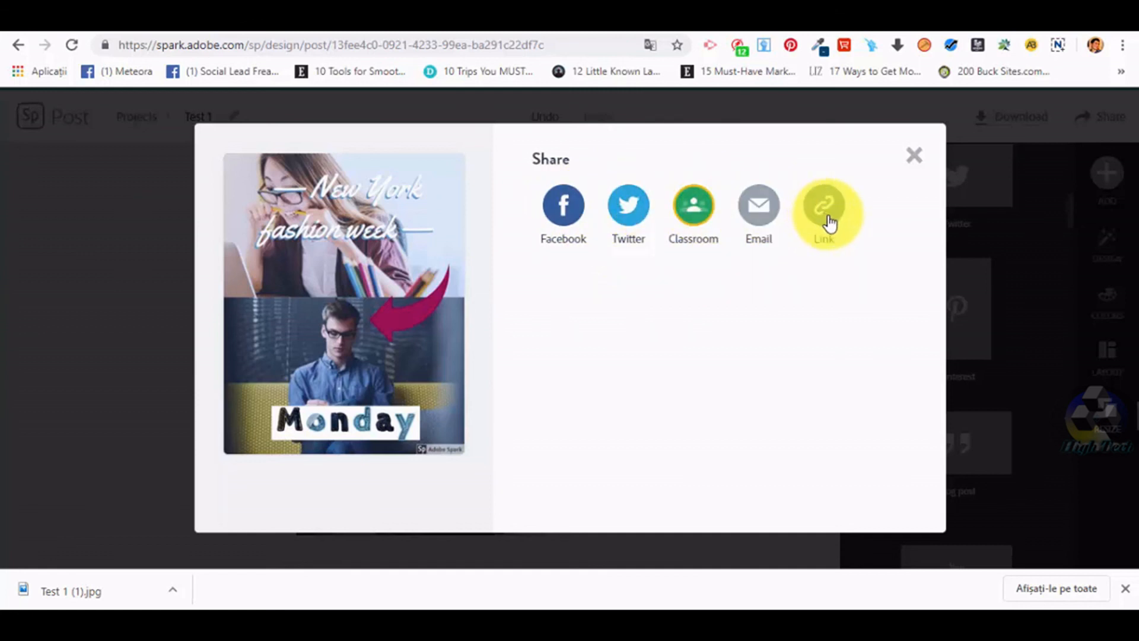
click(914, 156)
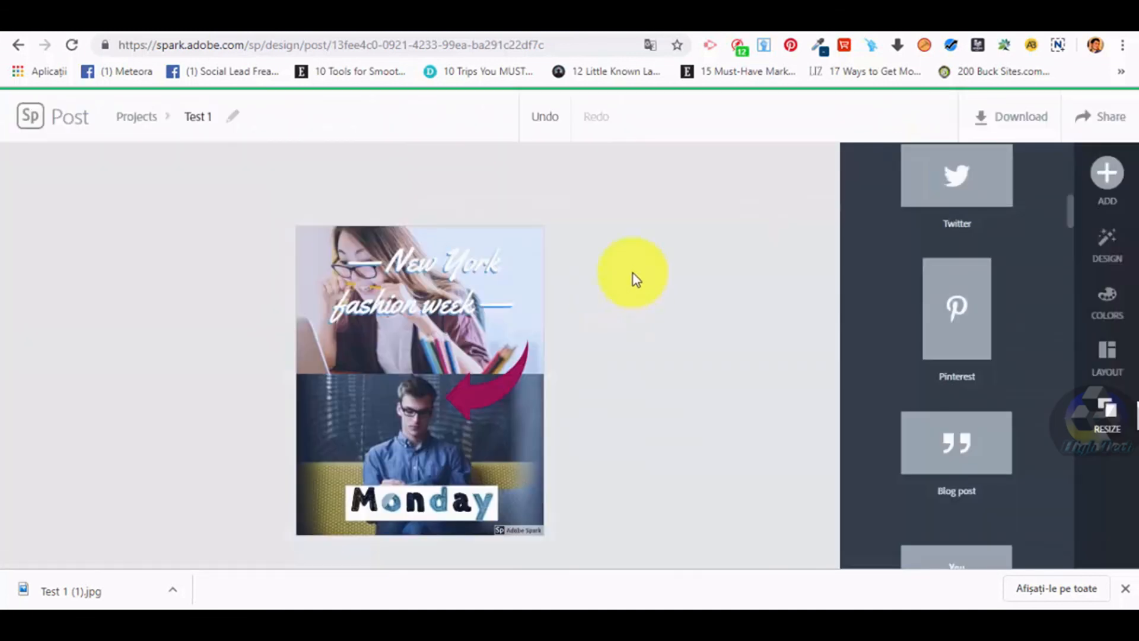